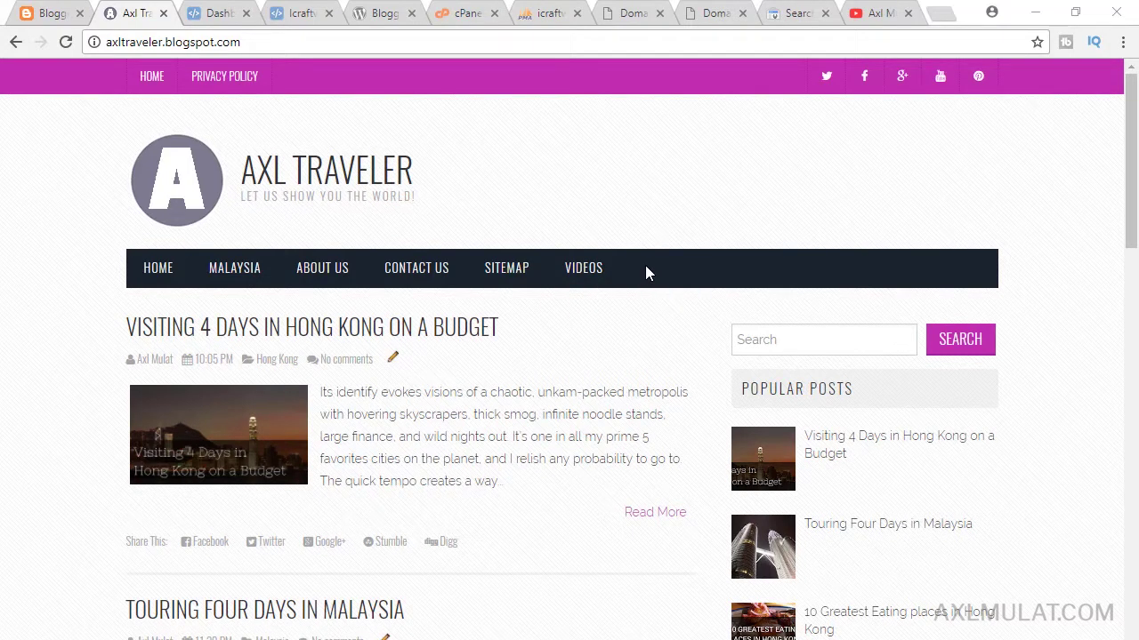
Step: View the home page of the icraftwp.com WordPress site
left_click(322, 15)
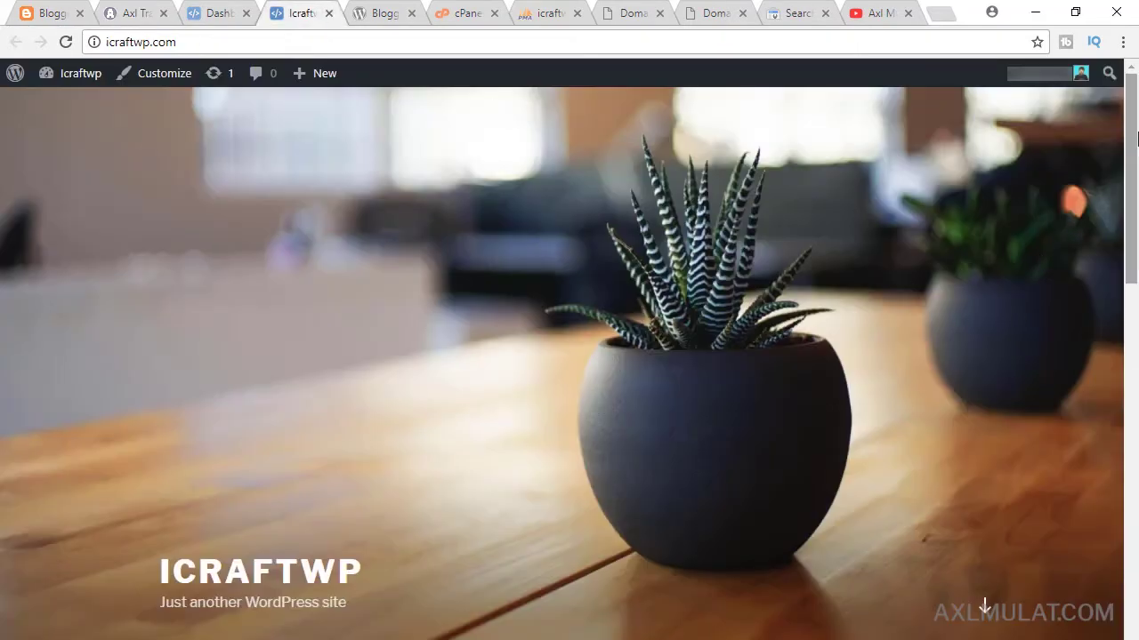
scroll(1133, 222, "down", 4)
scroll(1134, 242, "up", 4)
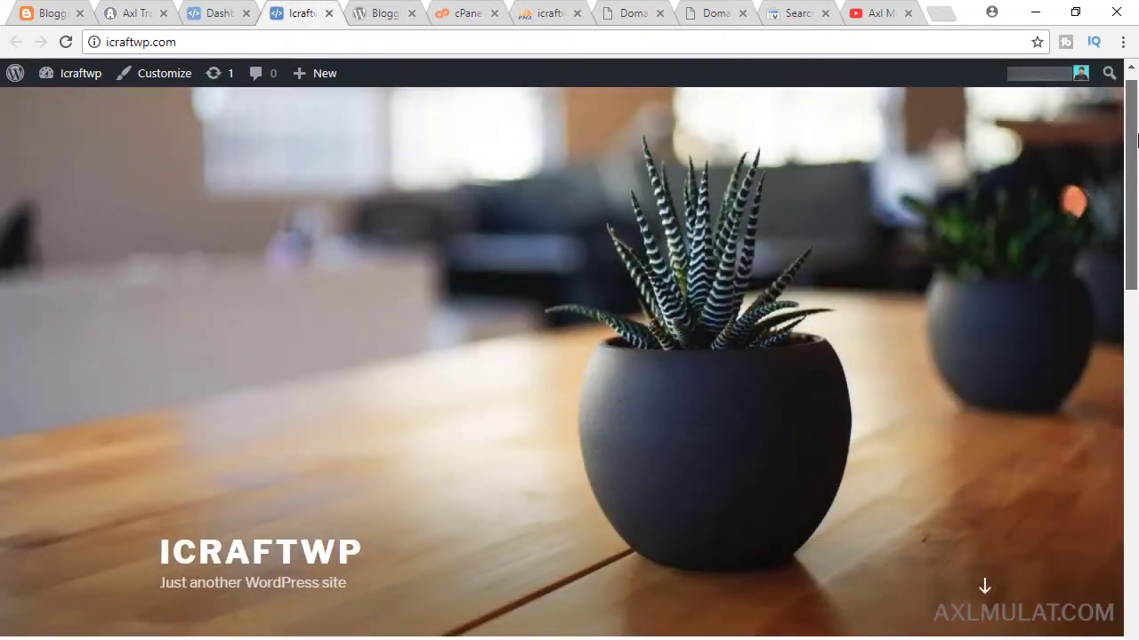
left_click(56, 13)
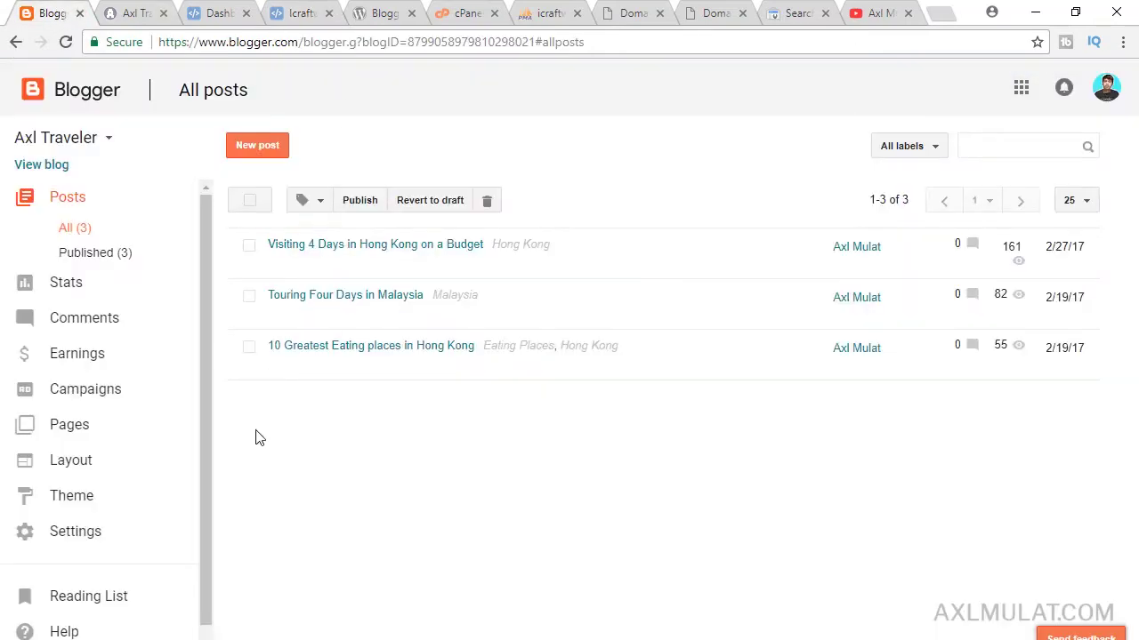
scroll(204, 382, "down", 1)
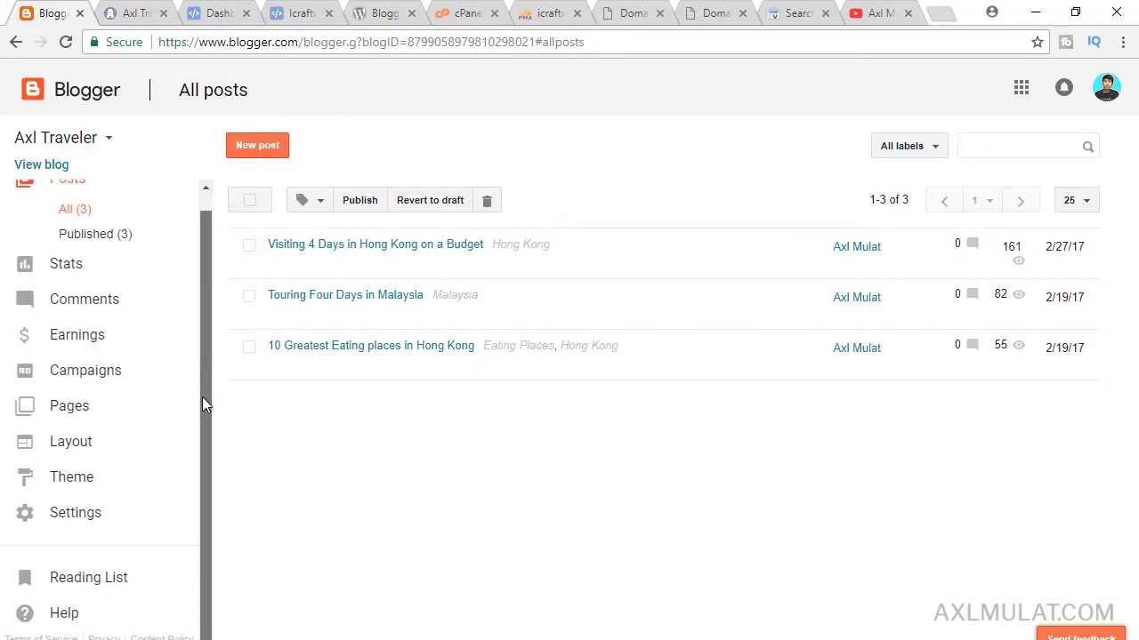
left_click(85, 521)
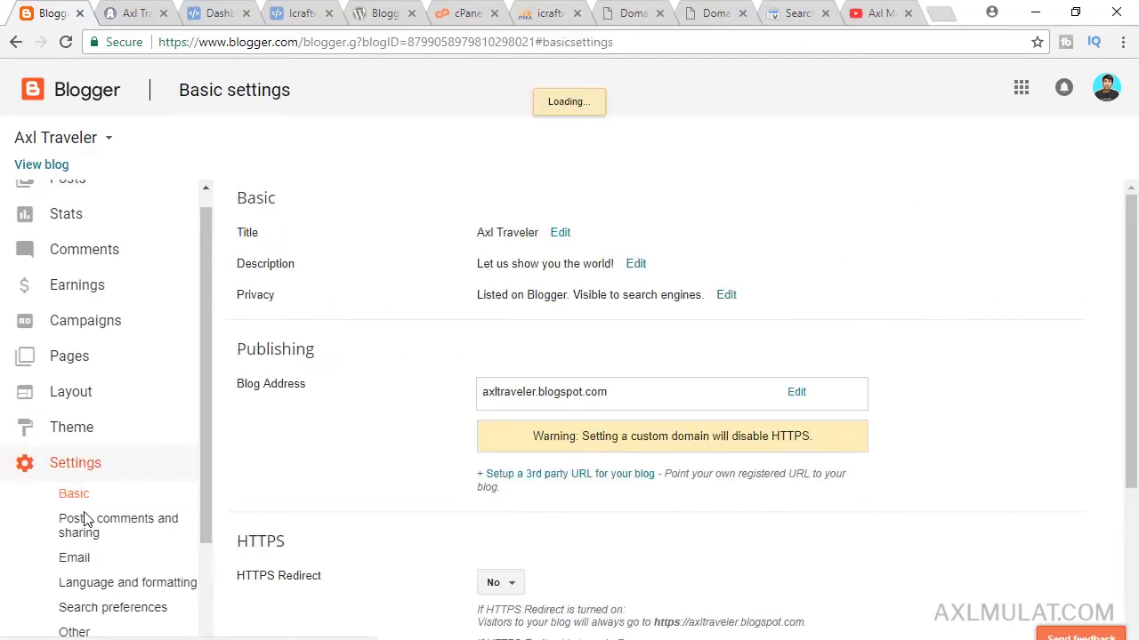
left_click_drag(1132, 258, 1136, 360)
left_click(618, 254)
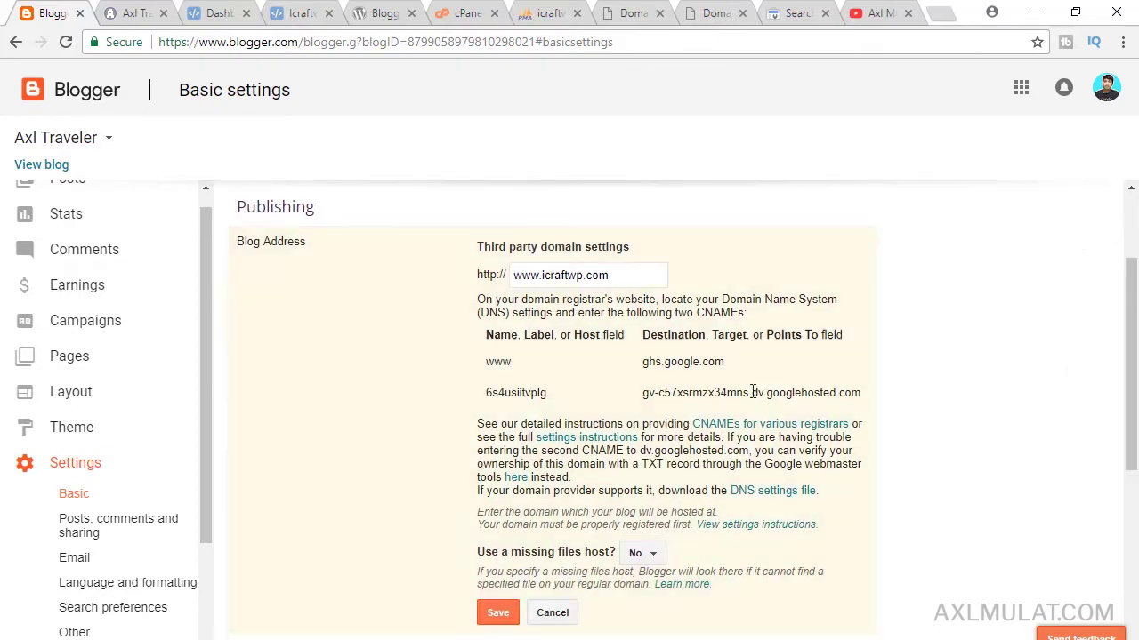
Step: Copy both CNAME destinations, ghs.google.com and the googlehosted.com verification address, onto separate lines of a blank Notepad document
left_click_drag(641, 361, 724, 362)
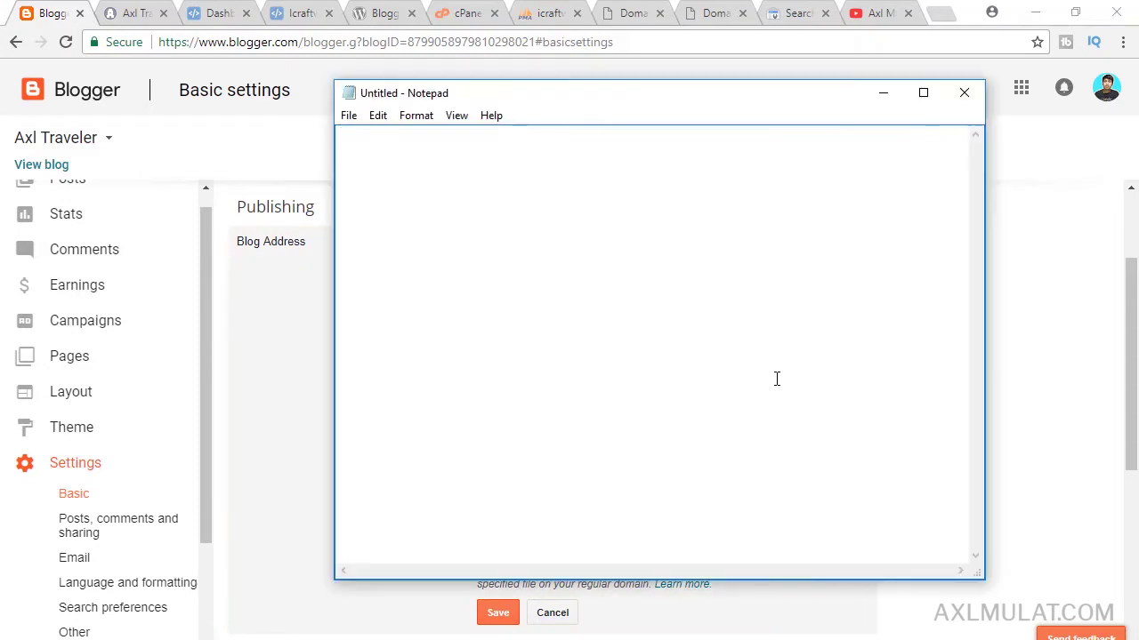
type("ghs.google.com")
left_click(1074, 494)
left_click_drag(642, 395, 864, 394)
key("ctrl+c")
key("alt+Tab")
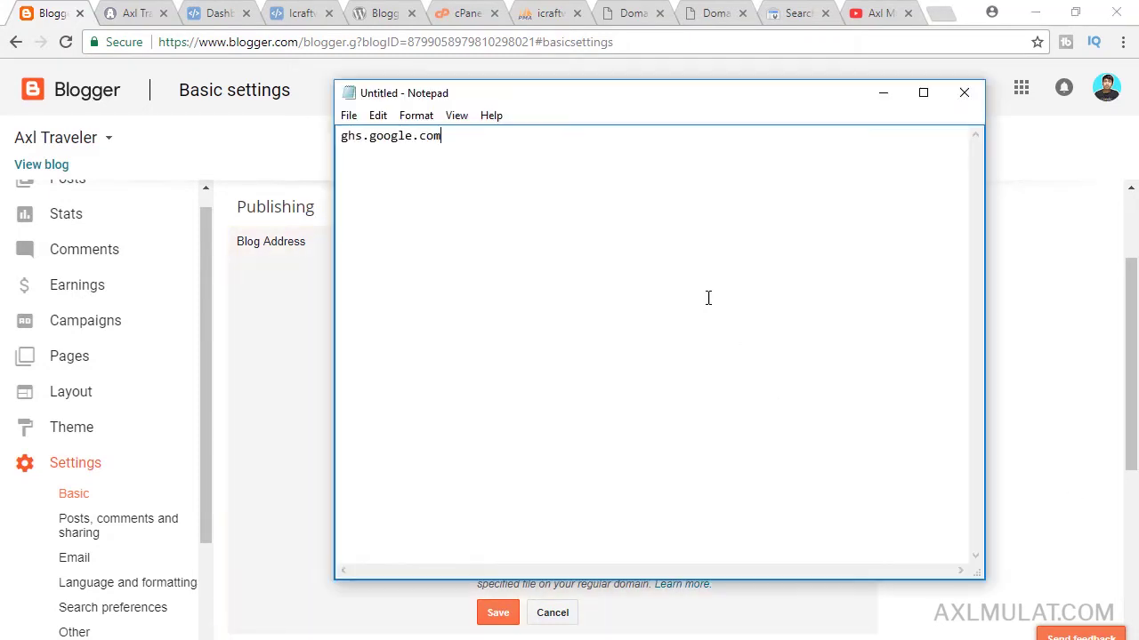
key("ctrl+v")
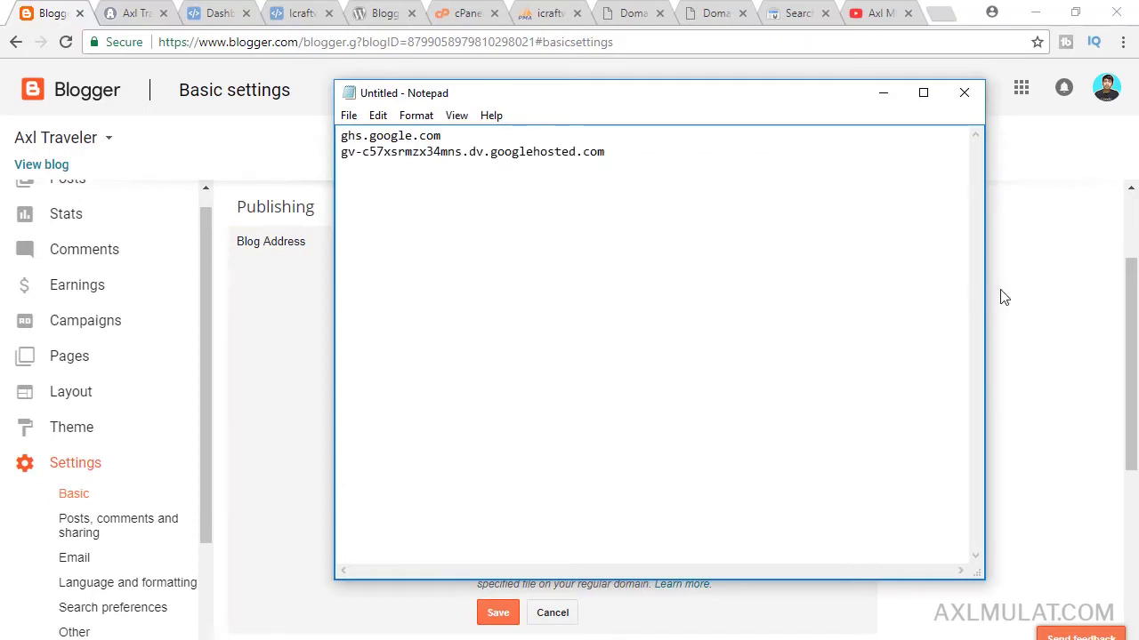
left_click(1083, 302)
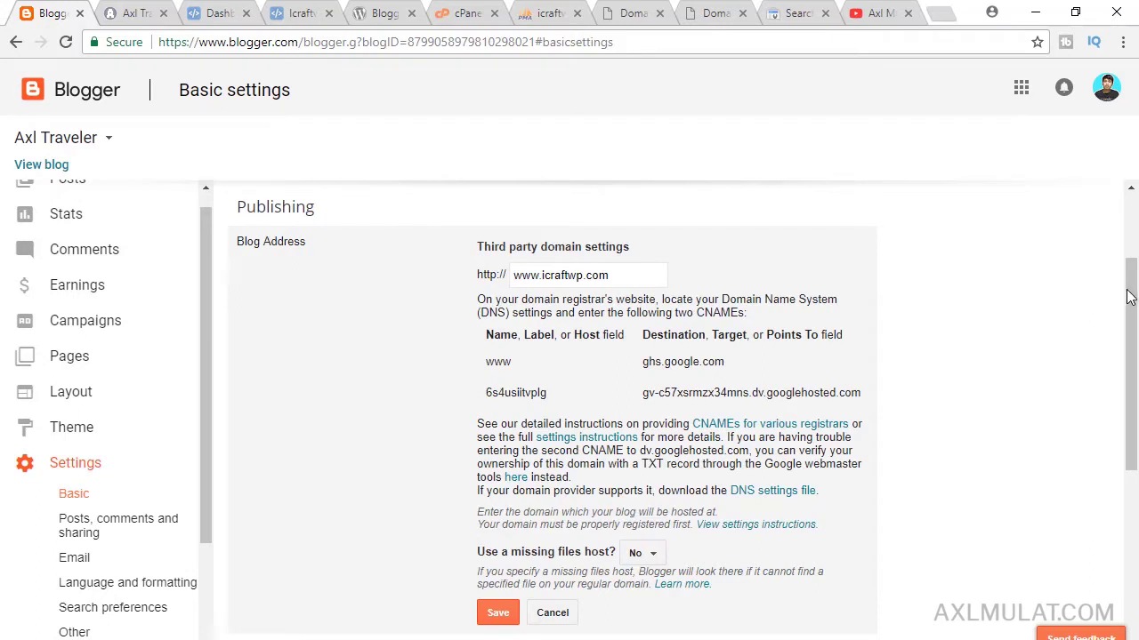
left_click_drag(1132, 296, 1131, 346)
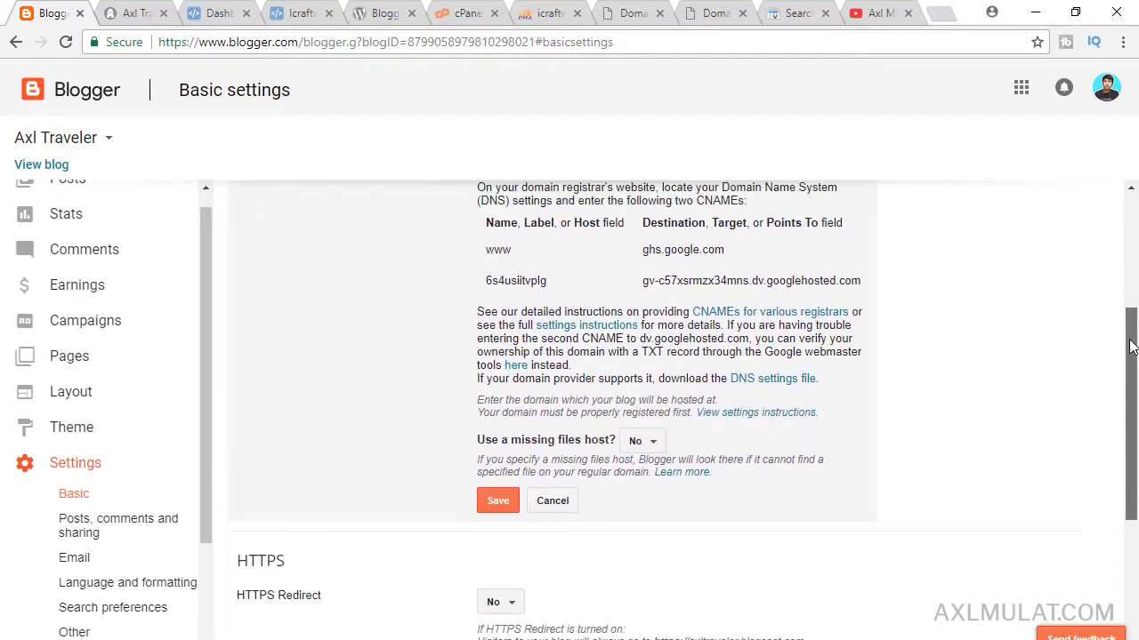
Step: Switch to GoDaddy and open DNS management for the icraftwp.com domain
left_click(632, 14)
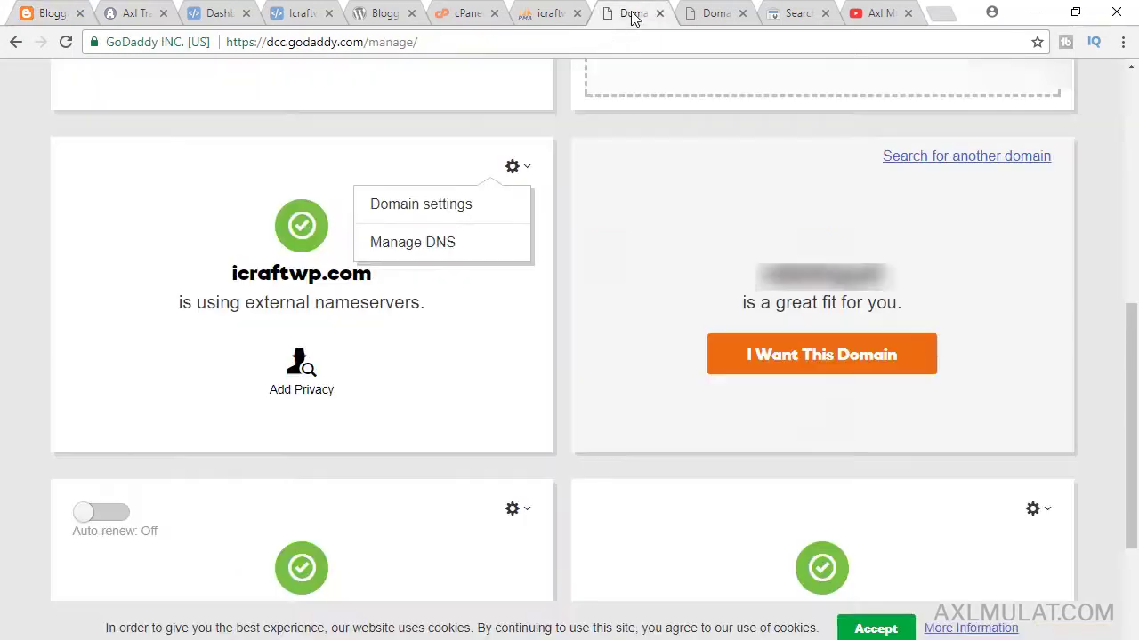
left_click(1111, 260)
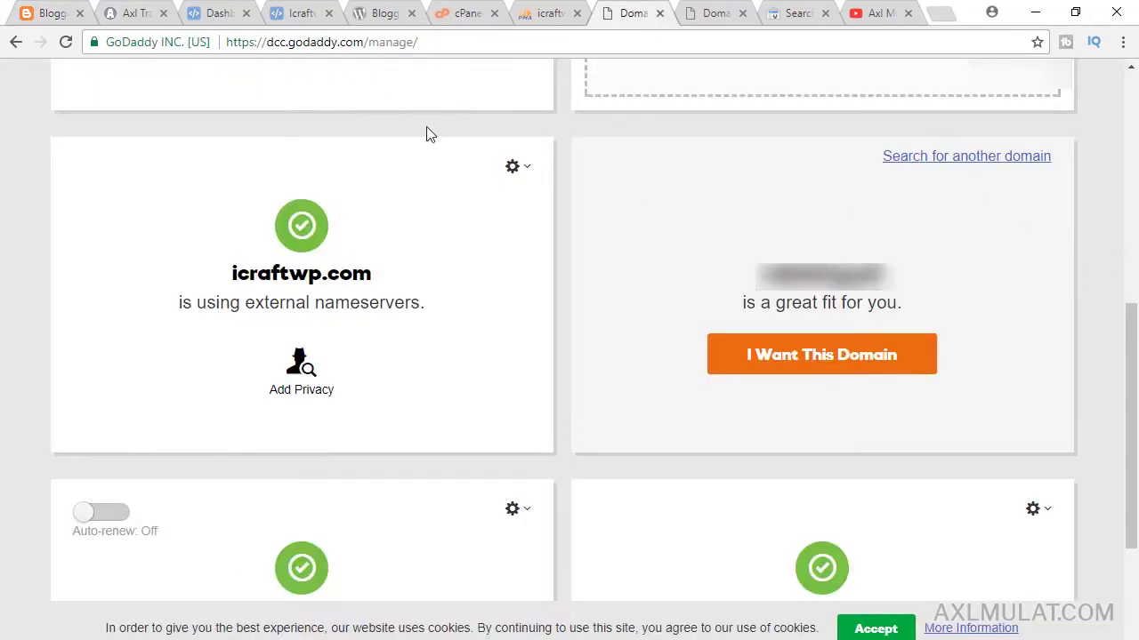
left_click(516, 167)
left_click(424, 254)
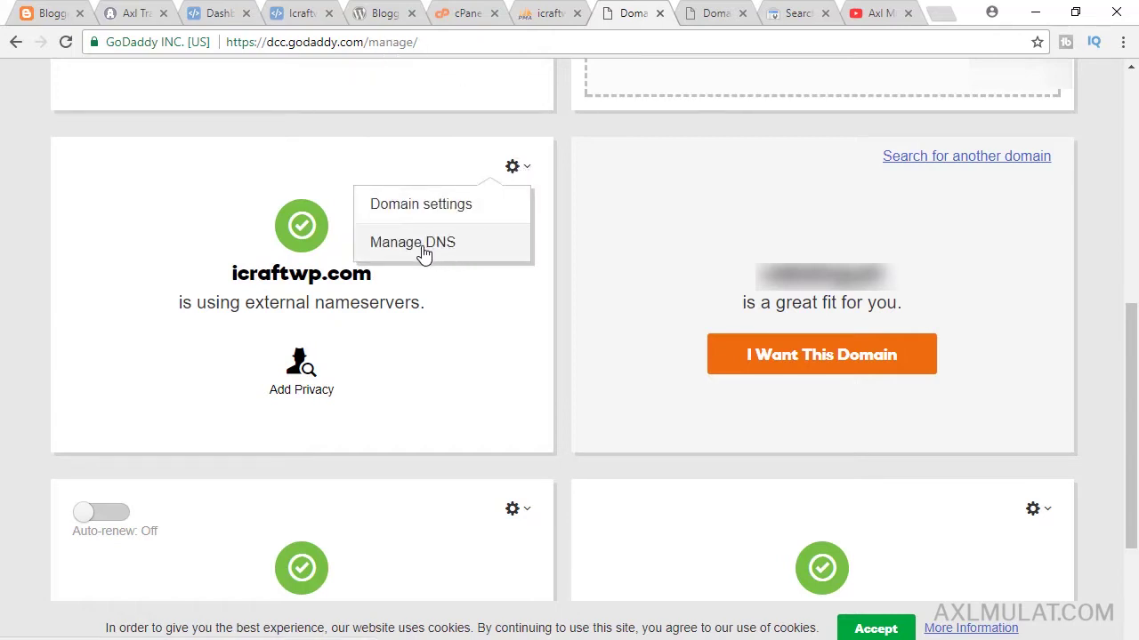
left_click(703, 11)
left_click_drag(1128, 324, 1128, 155)
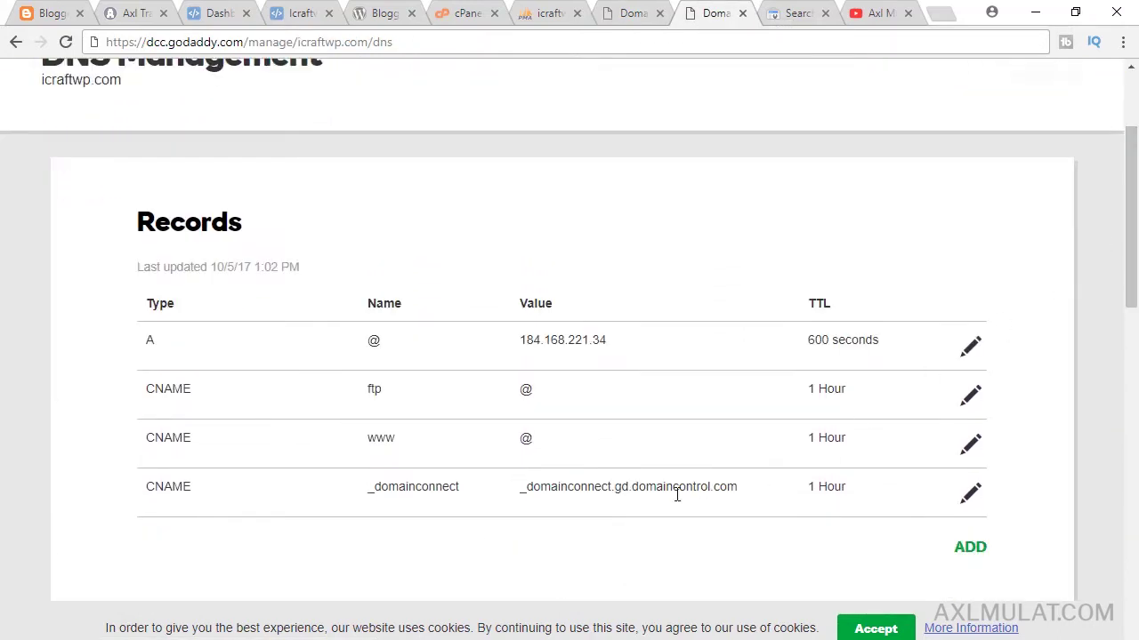
Step: Change the domain's nameserver type to Custom
left_click_drag(1133, 201, 1134, 252)
scroll(1135, 251, "up", 1)
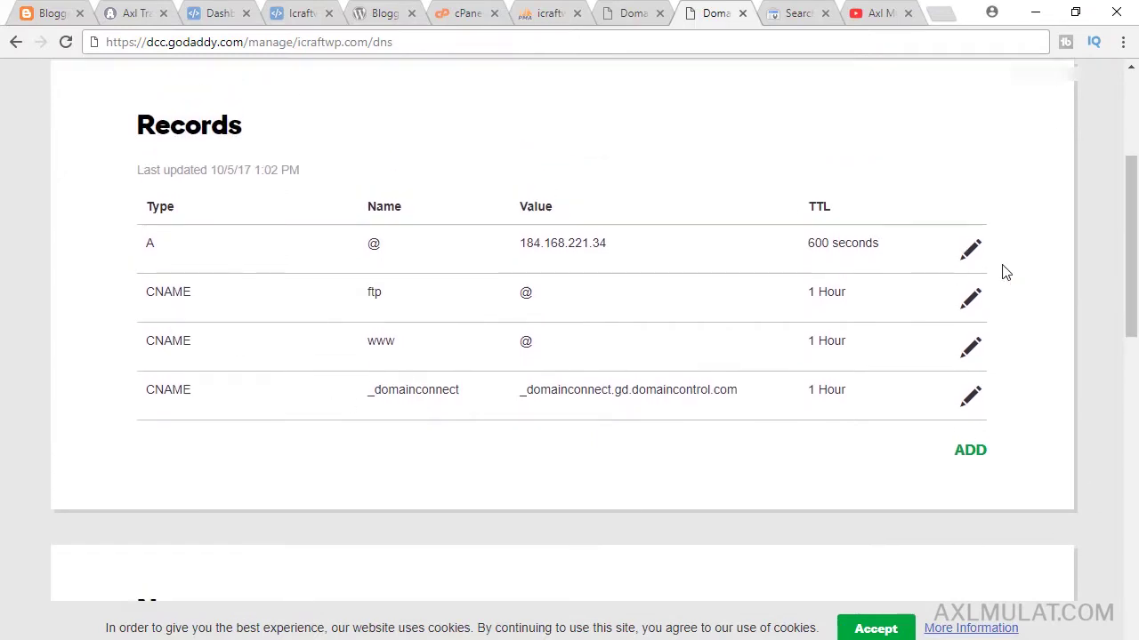
left_click_drag(1133, 211, 1136, 311)
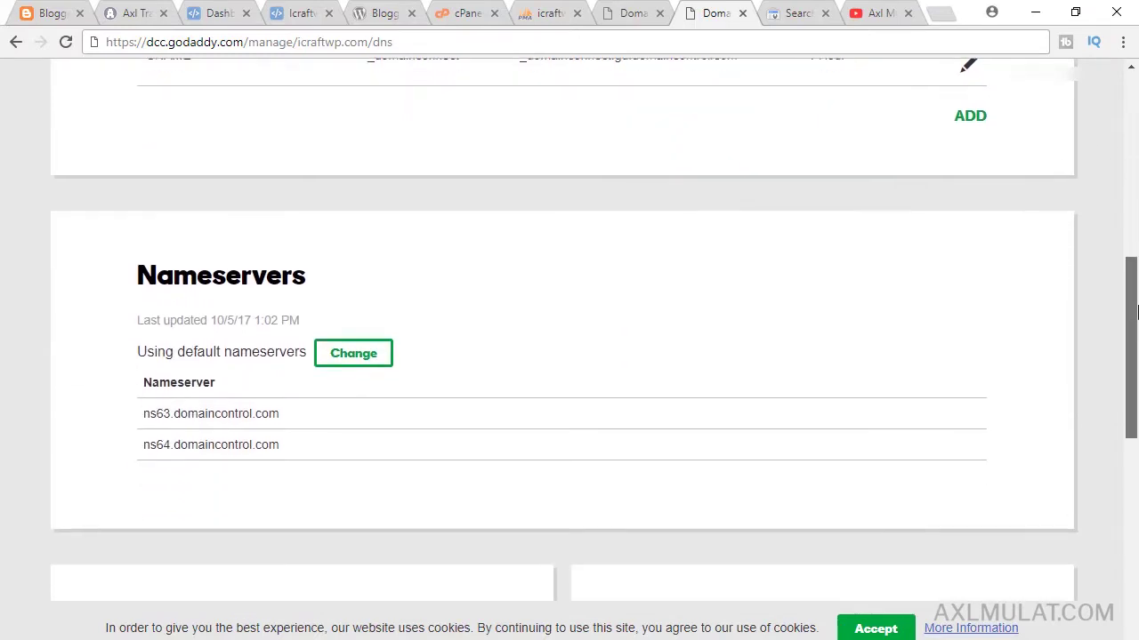
left_click(352, 357)
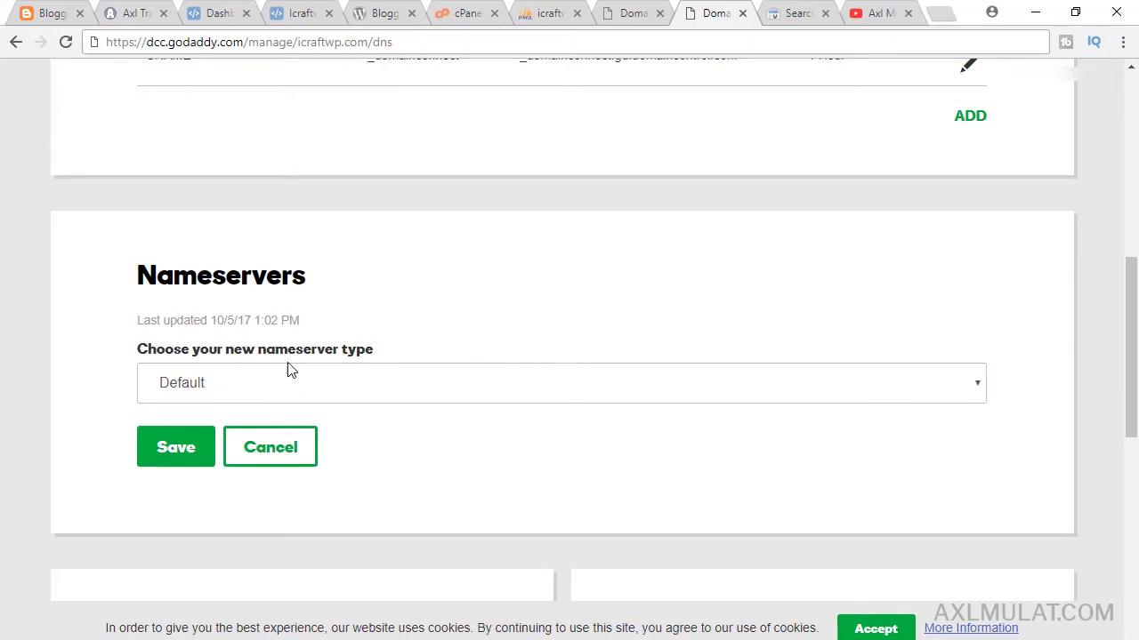
left_click(310, 388)
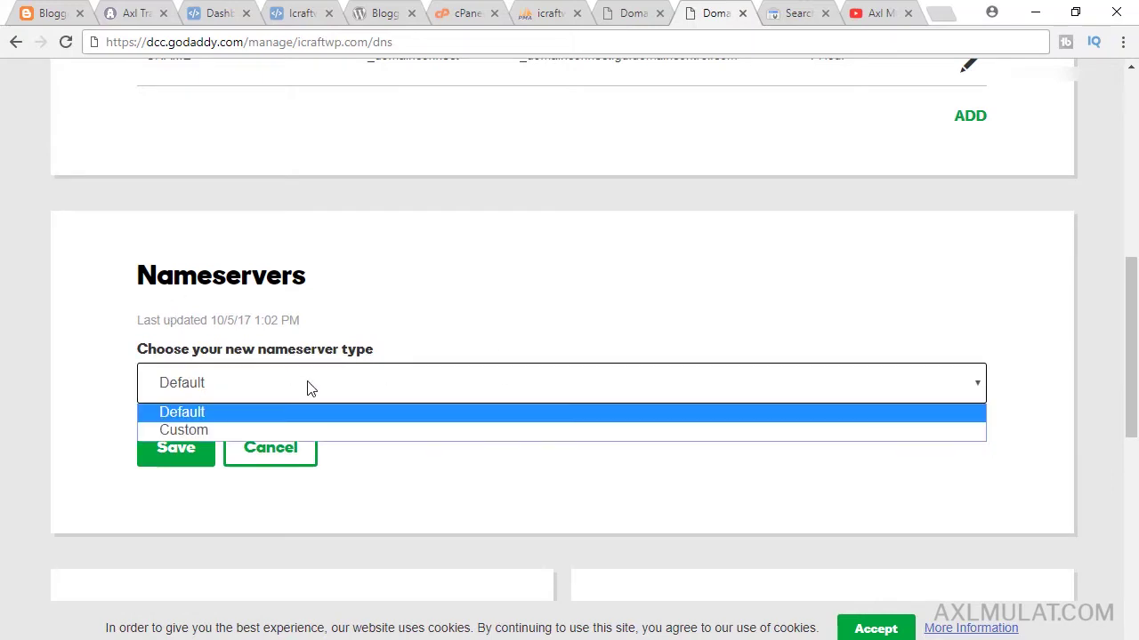
left_click(253, 429)
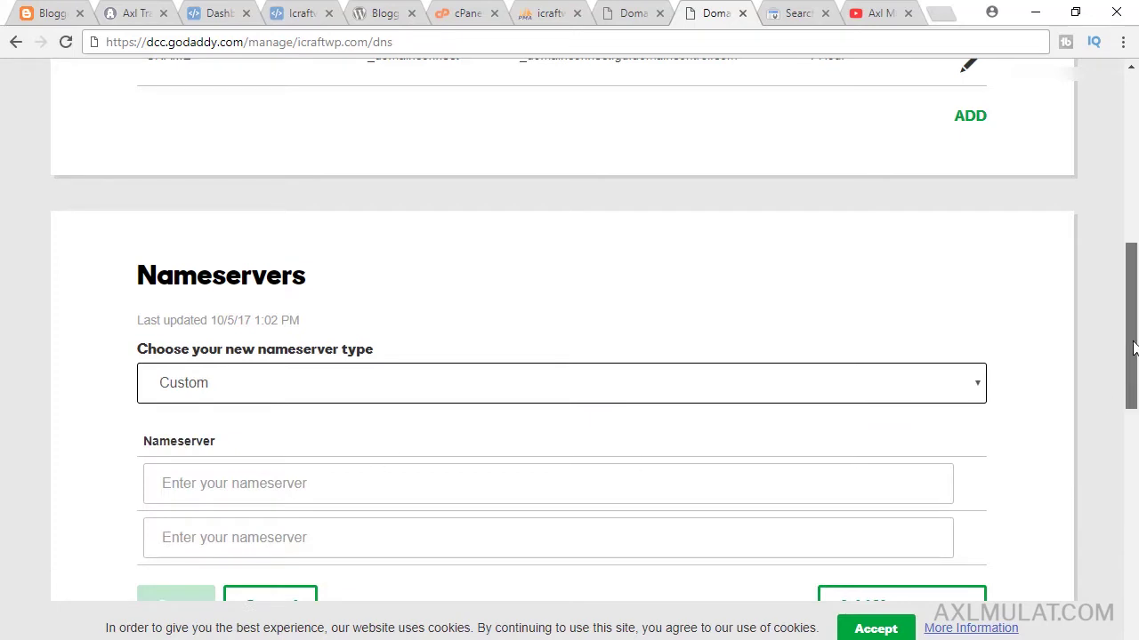
Step: Enter NS1.STABLEHOST.COM and NS2.STABLEHOST.COM as the custom nameservers and save them
scroll(1131, 351, "down", 2)
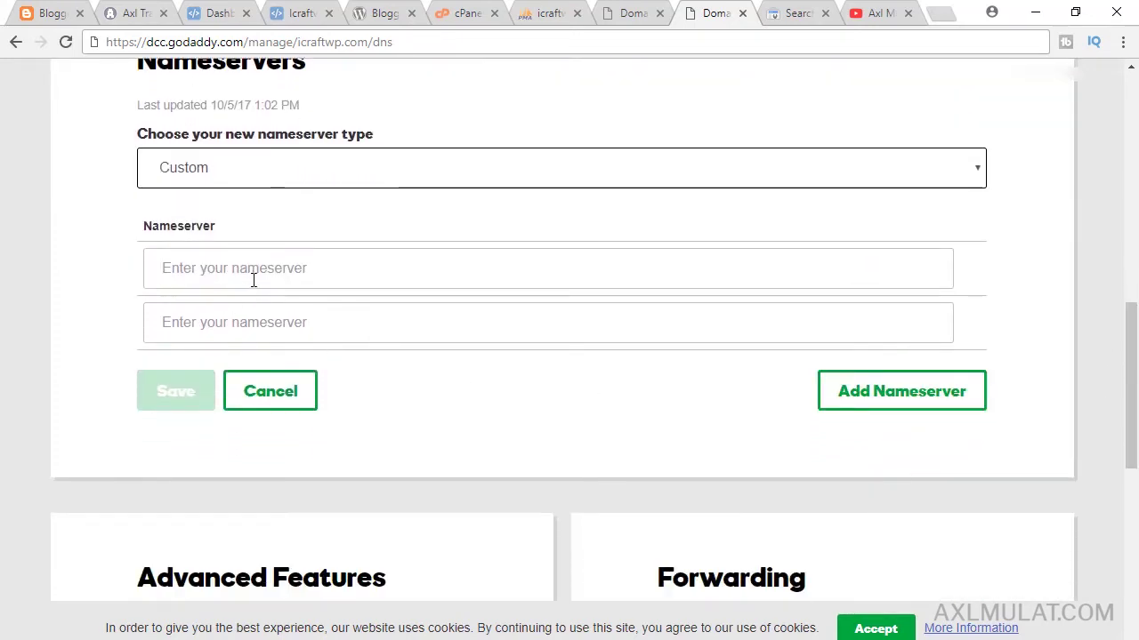
left_click(256, 276)
type("NS1.STABLEHOST.COM")
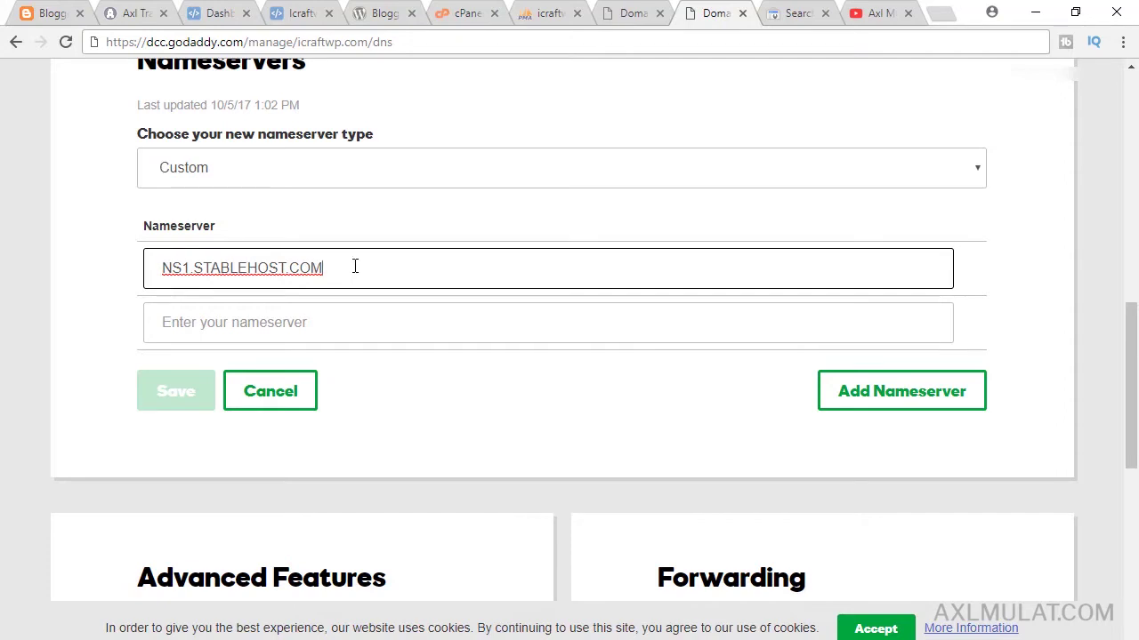
key("ctrl+a")
left_click(229, 322)
type("NS1.STABLEHOST.COM")
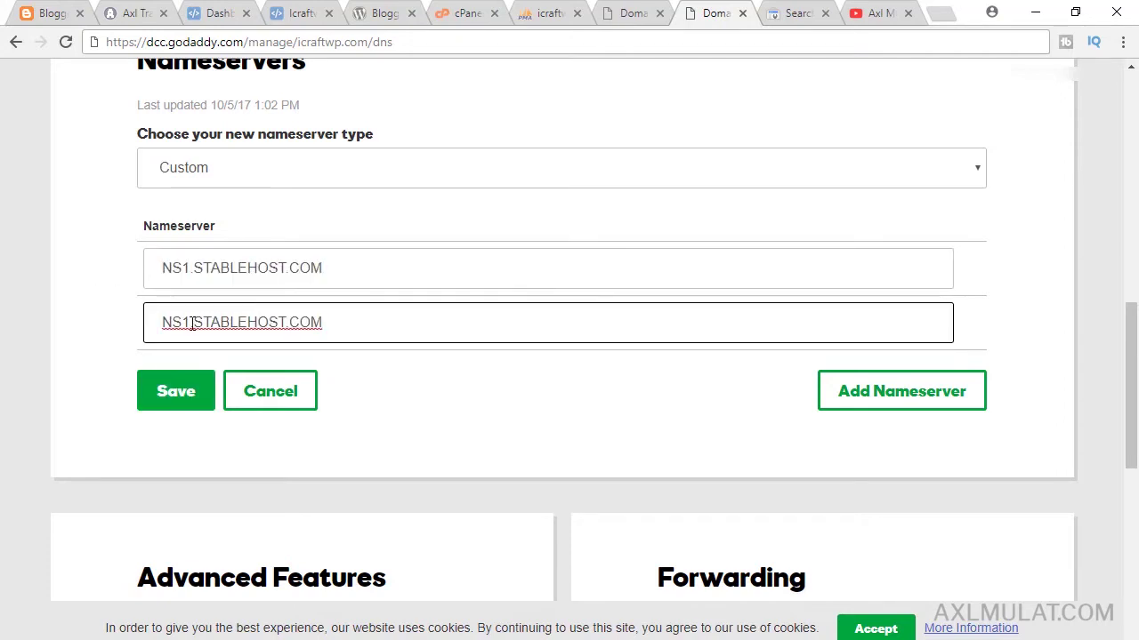
type("2")
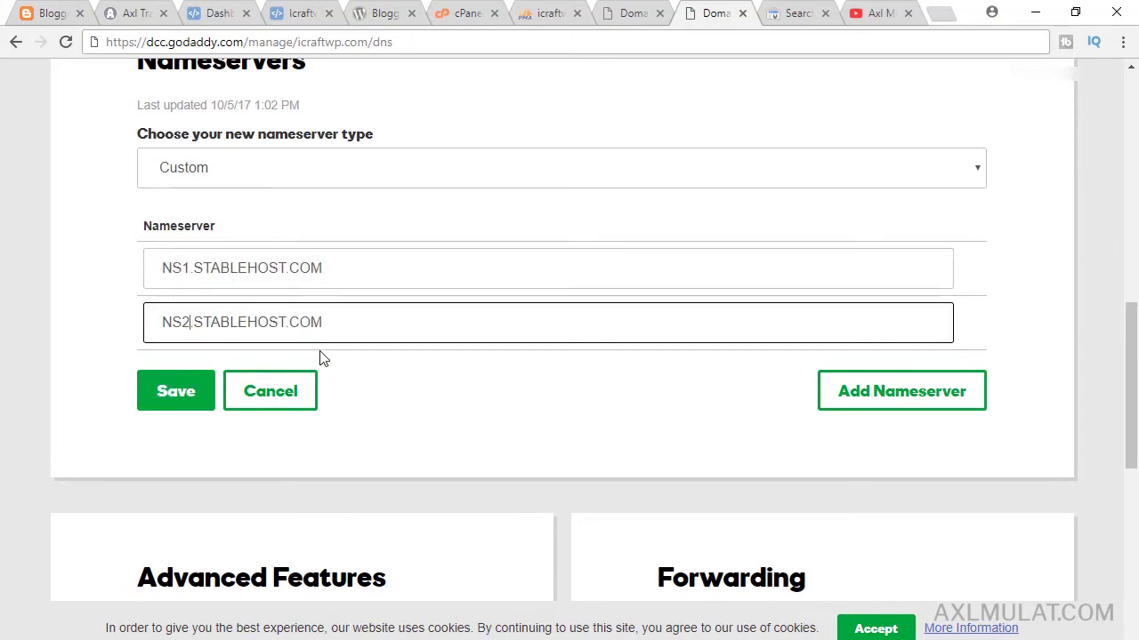
left_click(208, 393)
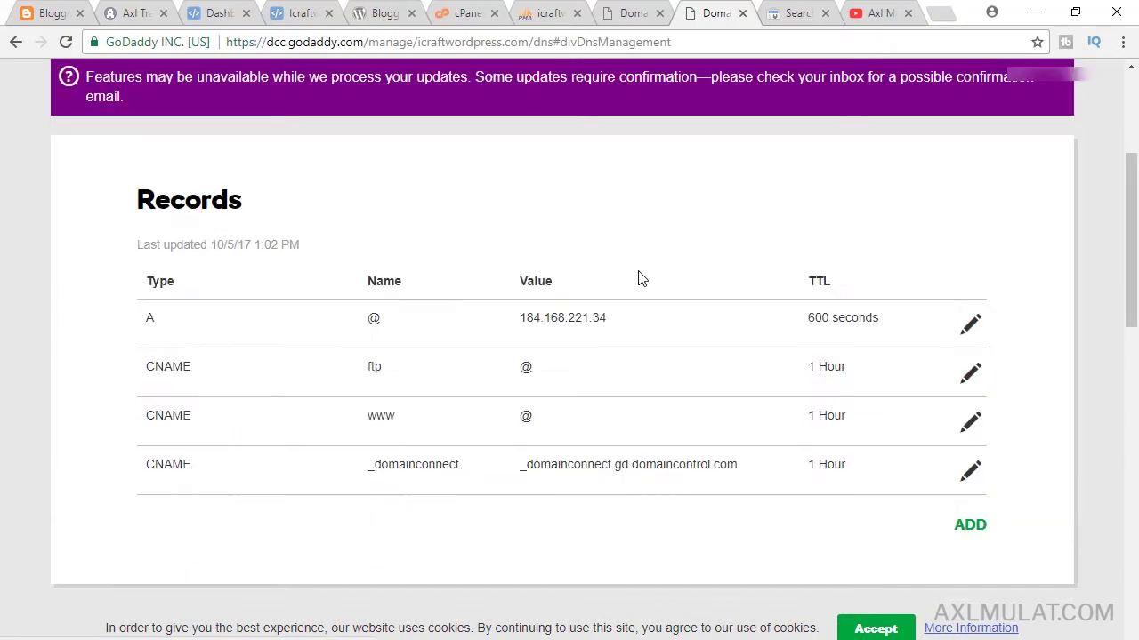
left_click_drag(1136, 244, 1136, 333)
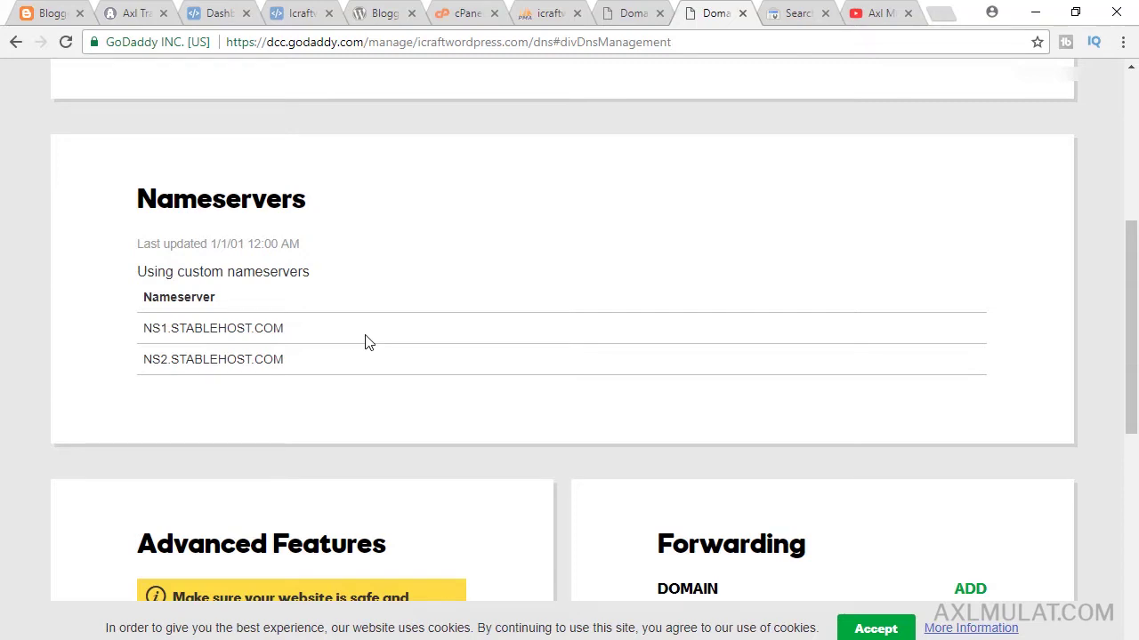
Step: Check the icraftwp.com home page in the browser
left_click(303, 14)
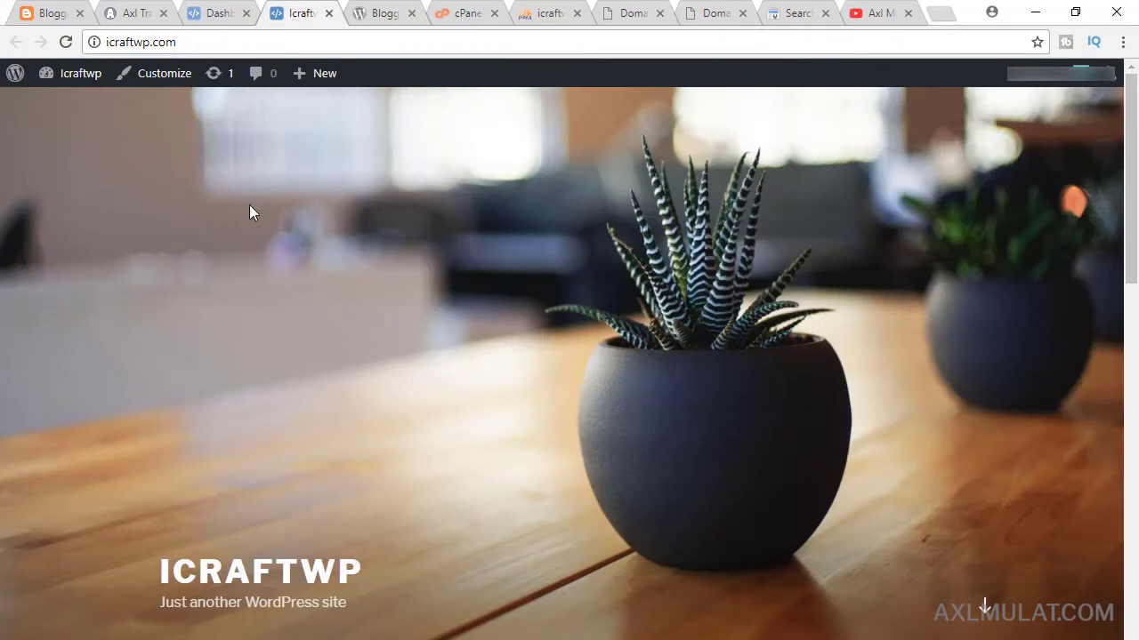
scroll(1130, 209, "down", 2)
scroll(1131, 204, "up", 1)
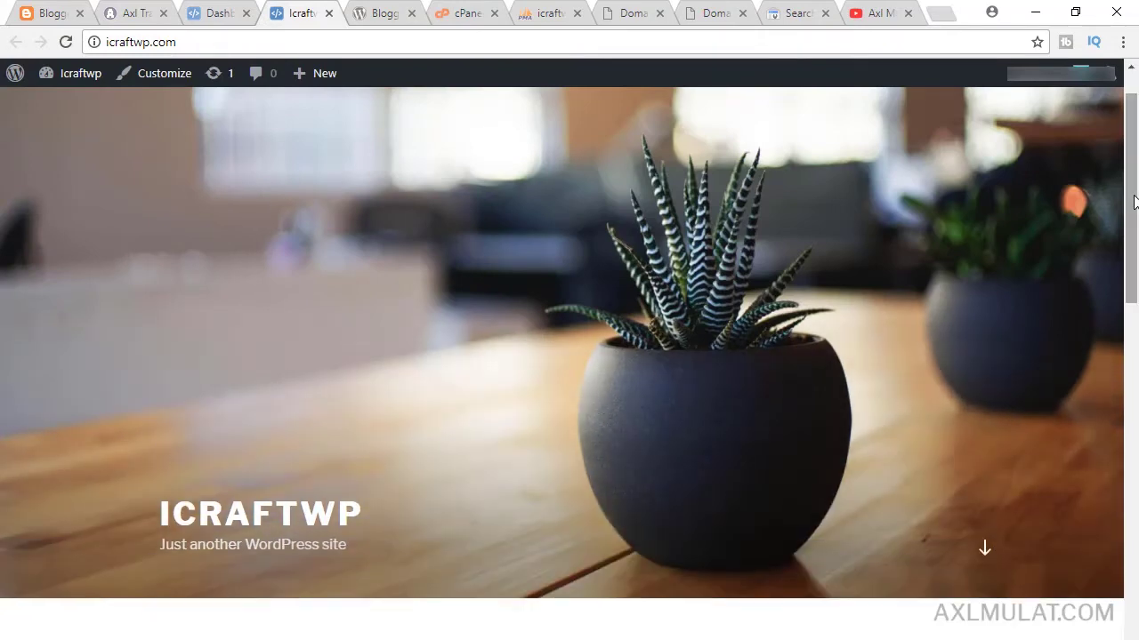
scroll(1132, 204, "down", 1)
scroll(1132, 204, "up", 1)
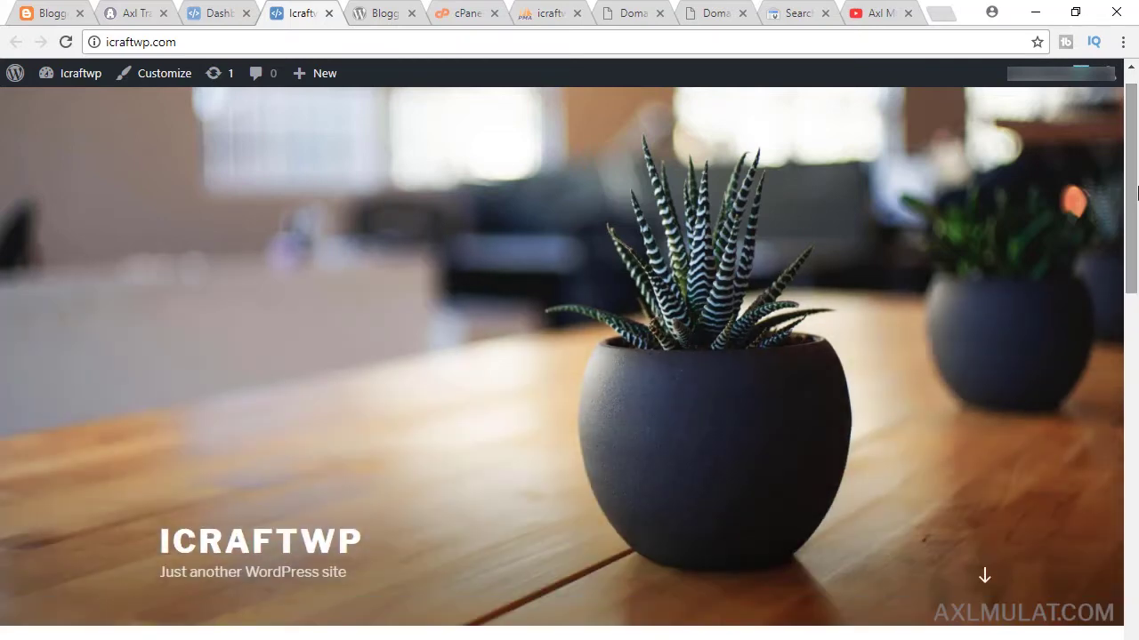
Step: Switch back to Blogger and review the blog's third-party domain and basic settings
left_click(74, 7)
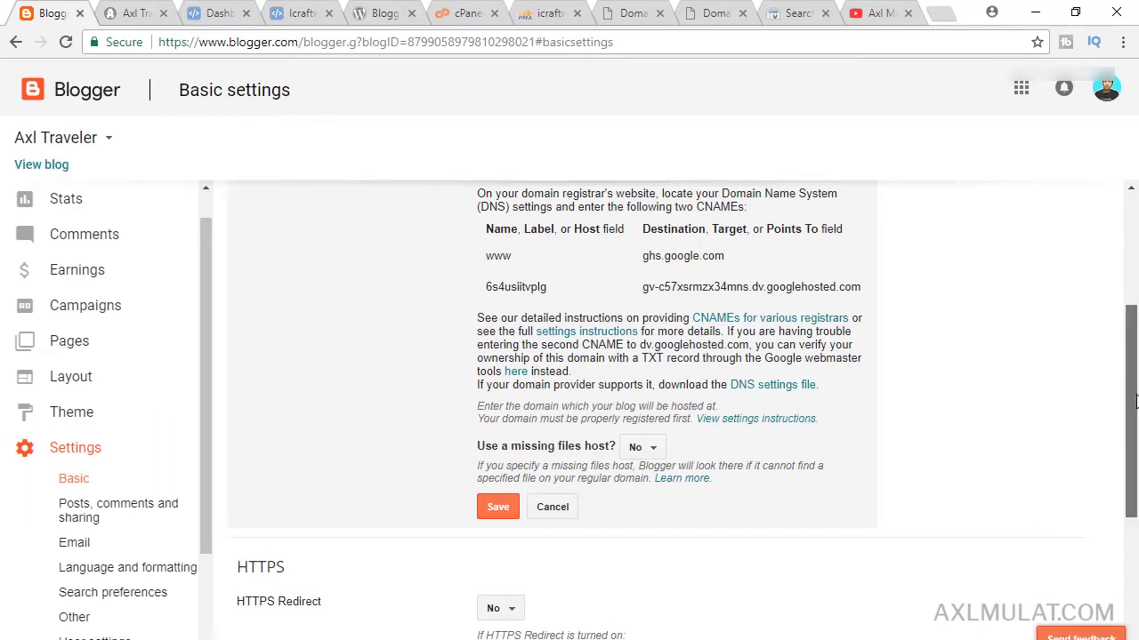
scroll(305, 360, "up", 1)
scroll(208, 355, "up", 1)
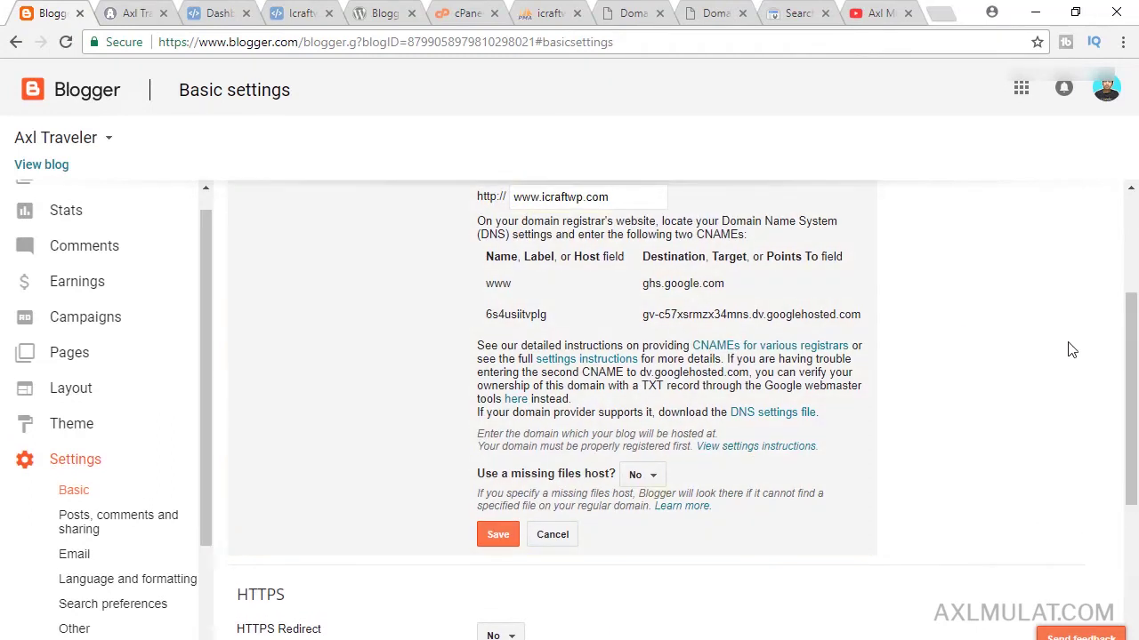
left_click_drag(1132, 354, 1131, 211)
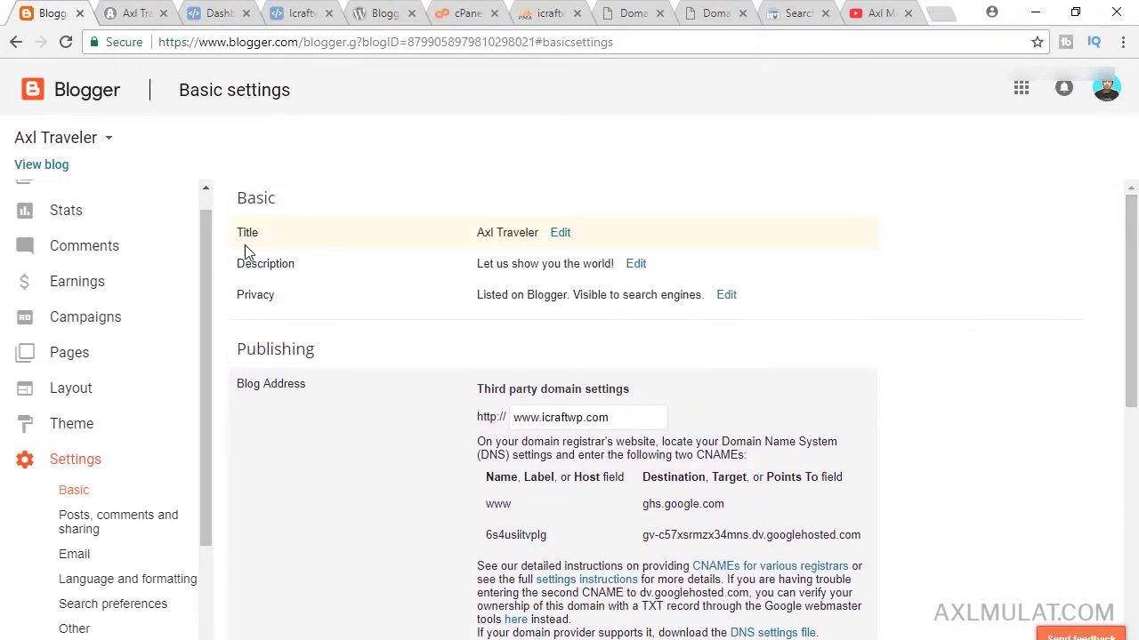
scroll(211, 257, "up", 1)
scroll(211, 257, "up", 1)
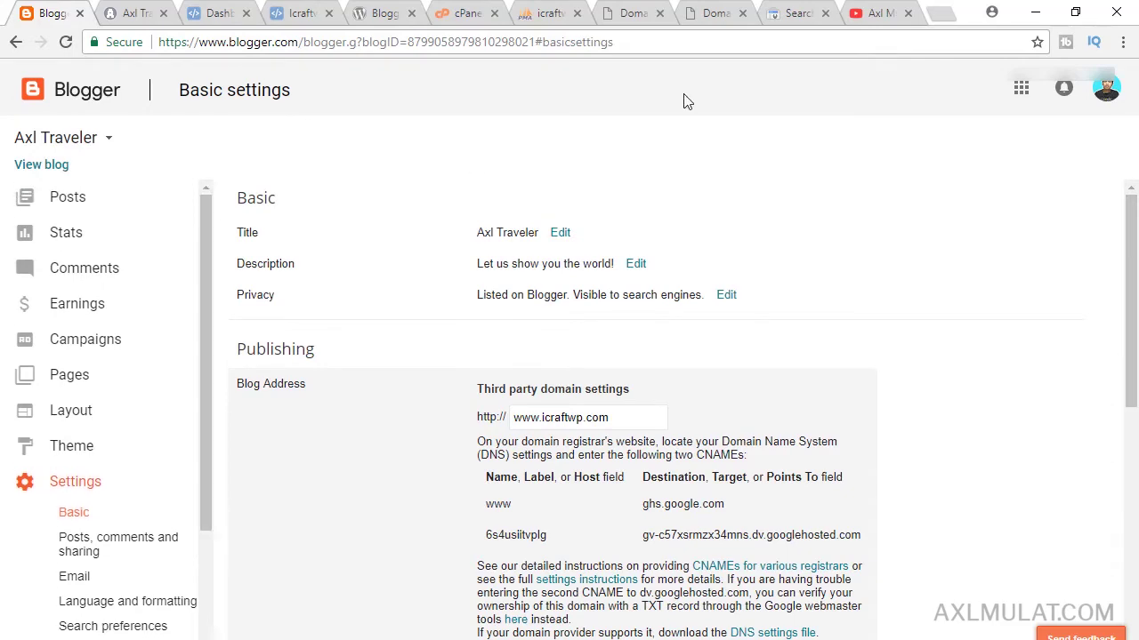
Step: View the WordPress tutorial playlists on the YouTube channel, and return to the Blogger settings
left_click(872, 13)
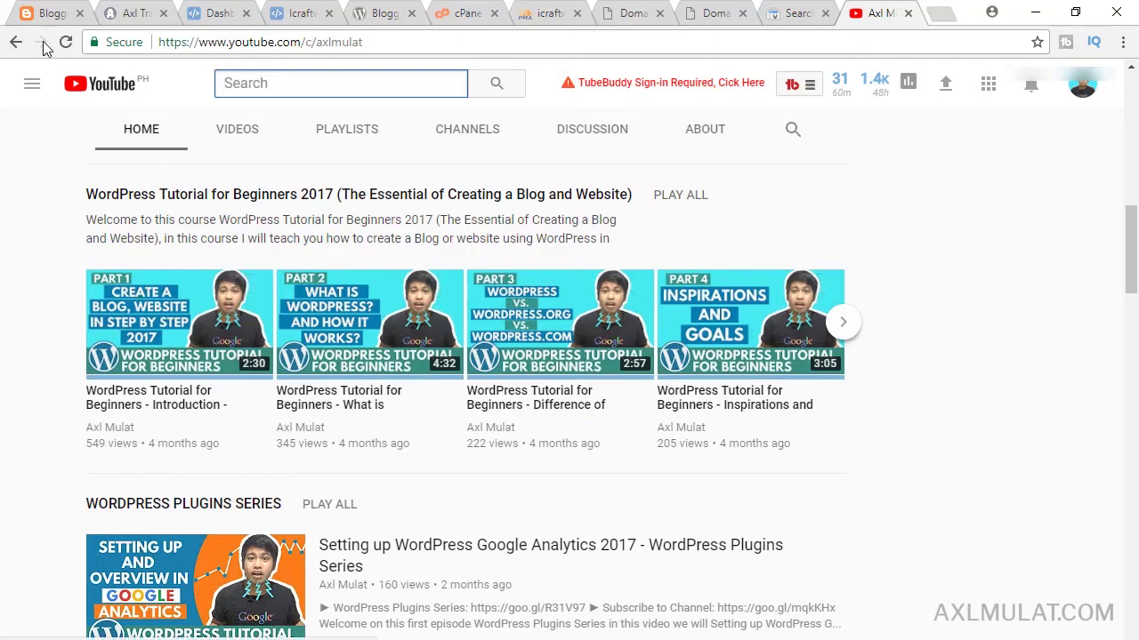
left_click(42, 14)
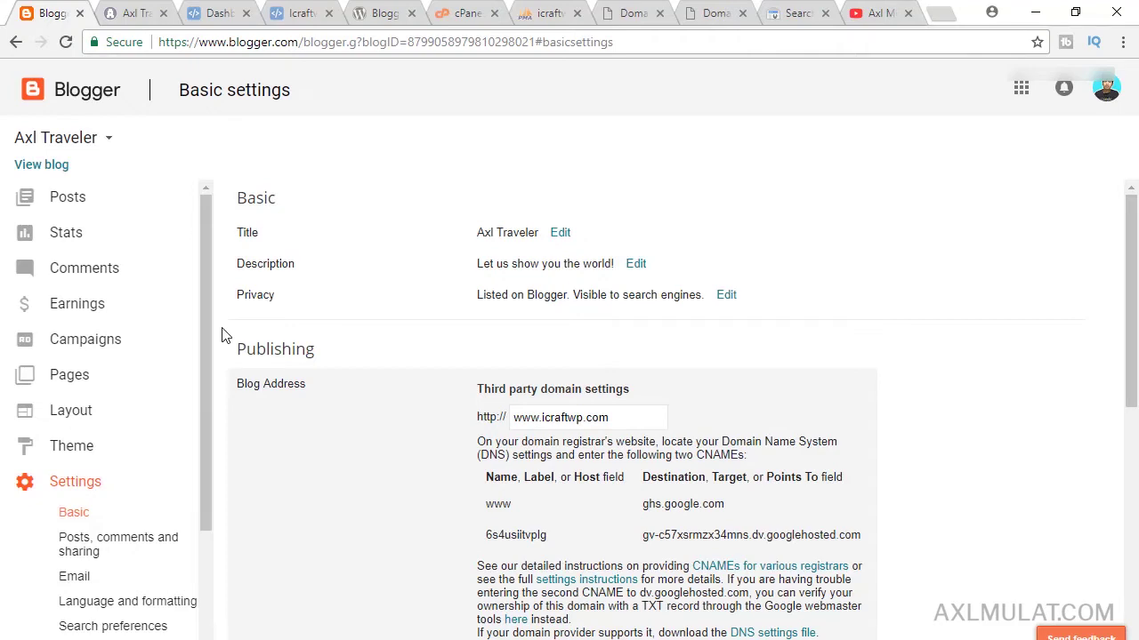
Step: Open the icraftwp.com Add Plugins page, and copy the plugin name "Blogger 301 Redirect" from its WordPress.org page
left_click(294, 13)
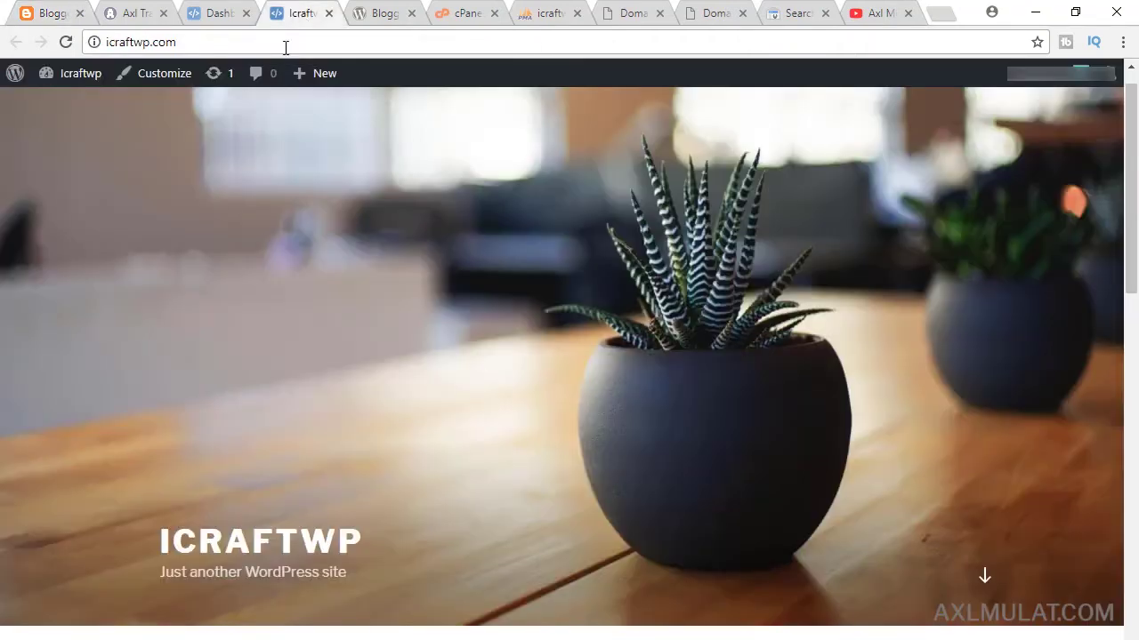
left_click(225, 11)
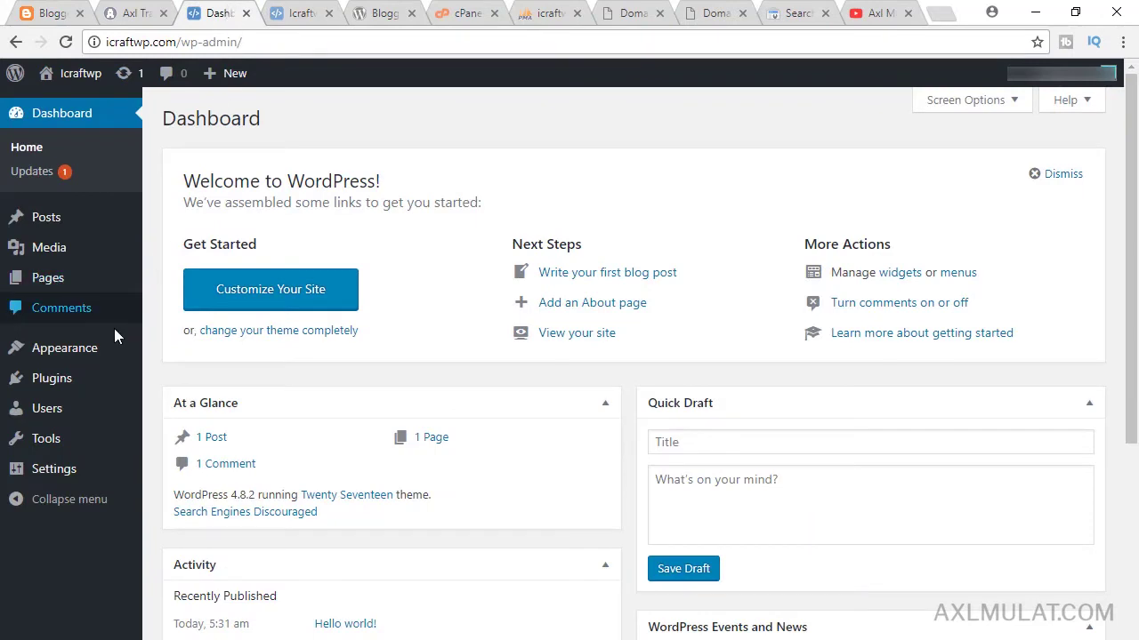
mouse_move(89, 375)
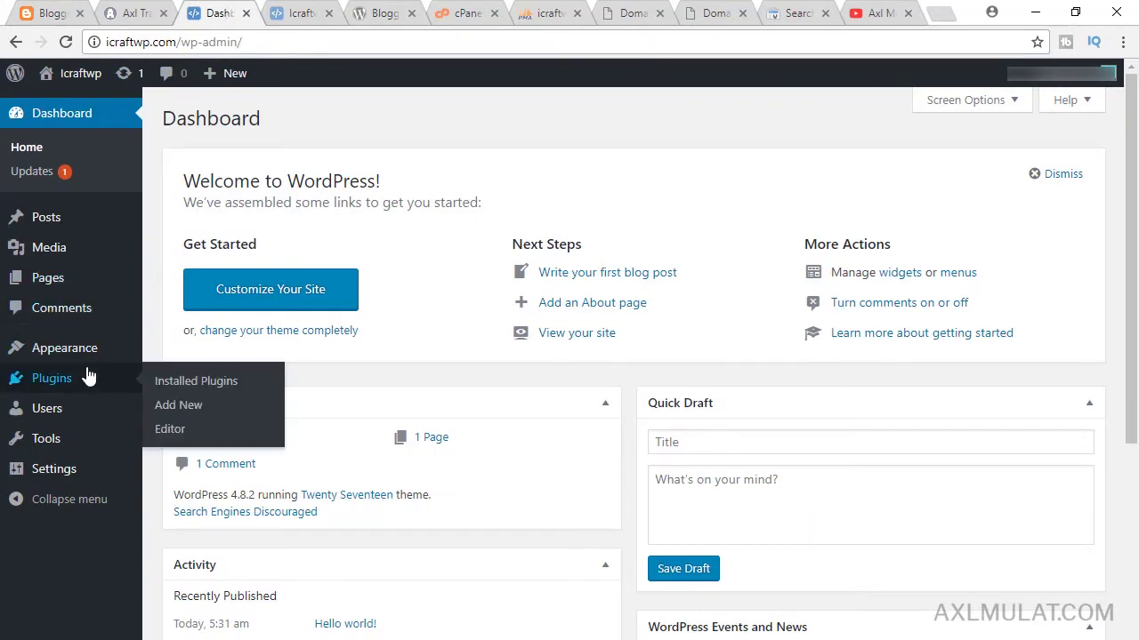
left_click(188, 409)
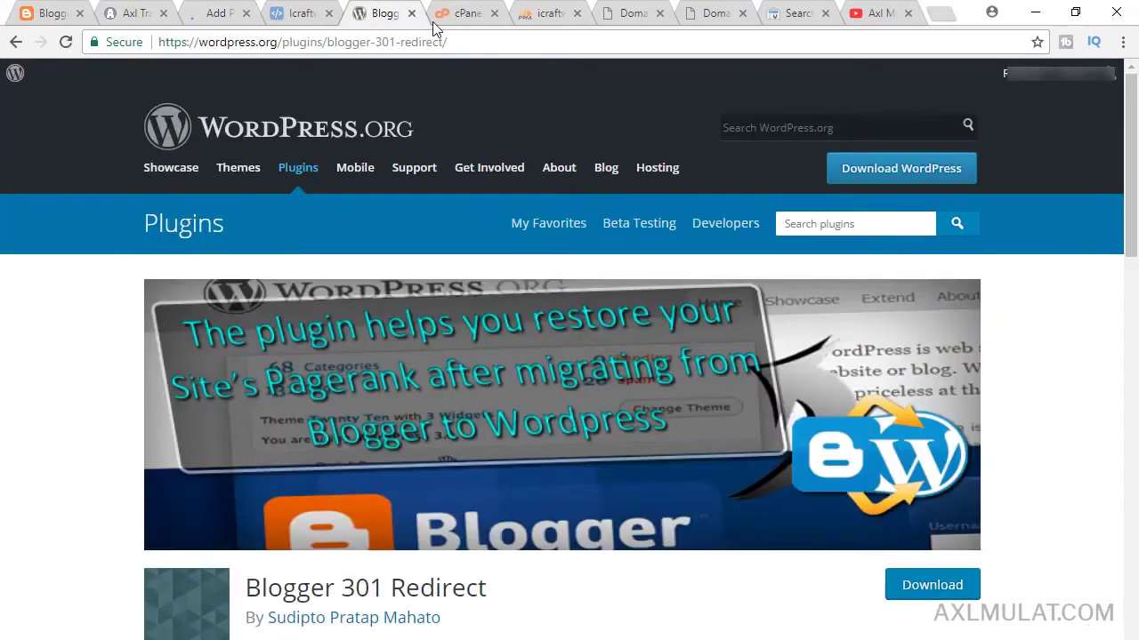
left_click(378, 12)
left_click_drag(498, 594, 246, 585)
key("ctrl+c")
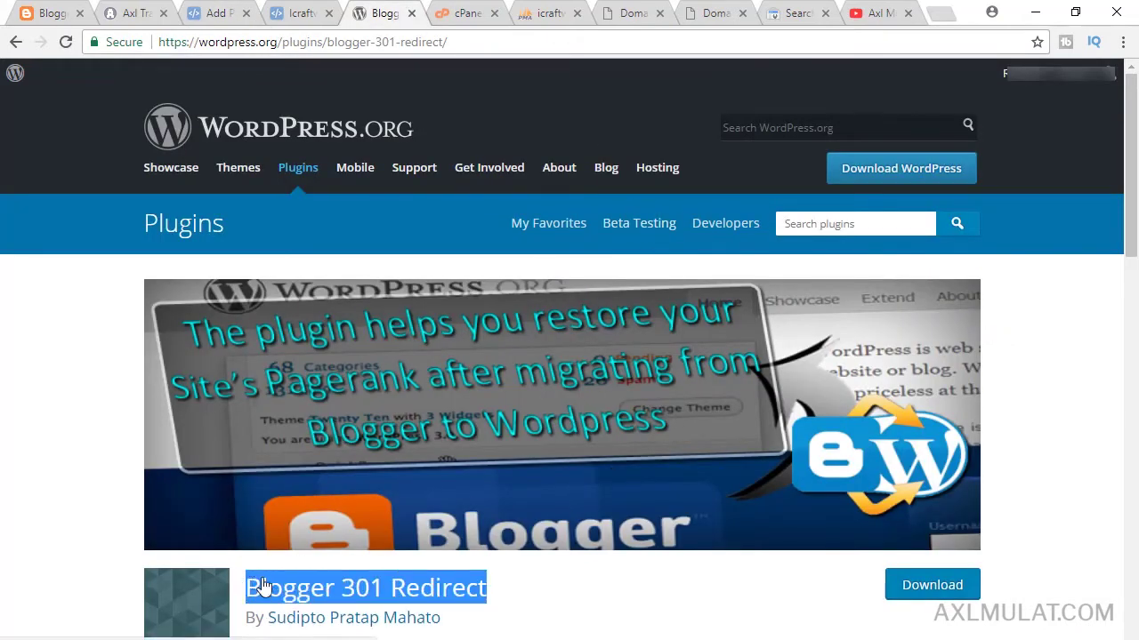
Step: Search for the Blogger 301 Redirect plugin, install and activate it, and open its settings page
left_click(203, 10)
left_click(948, 169)
key("ctrl+v")
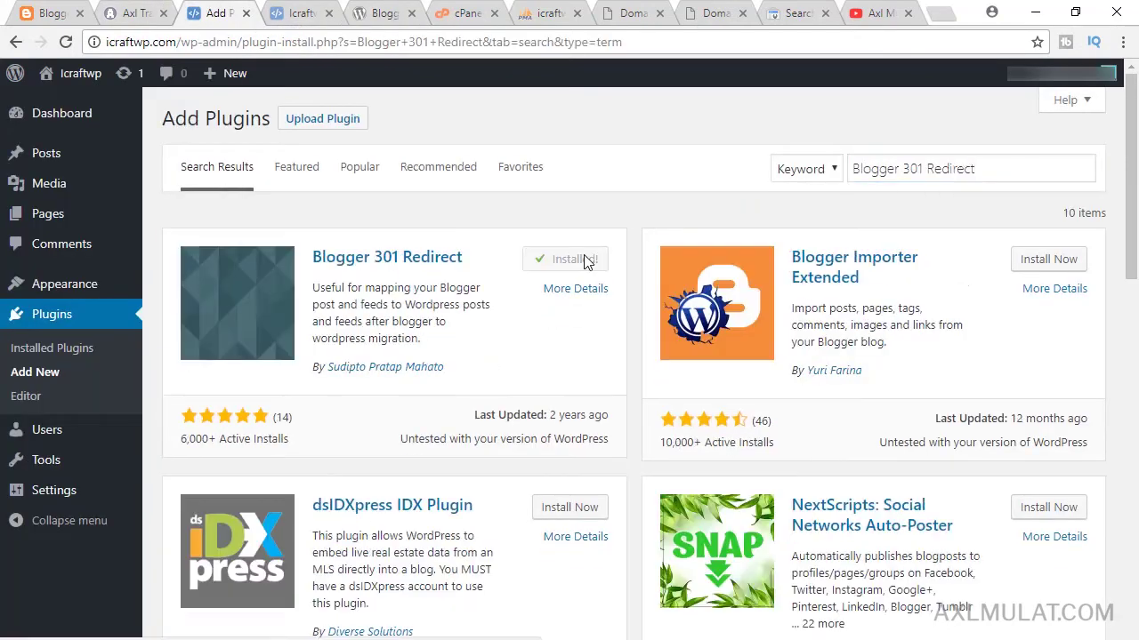
left_click(583, 261)
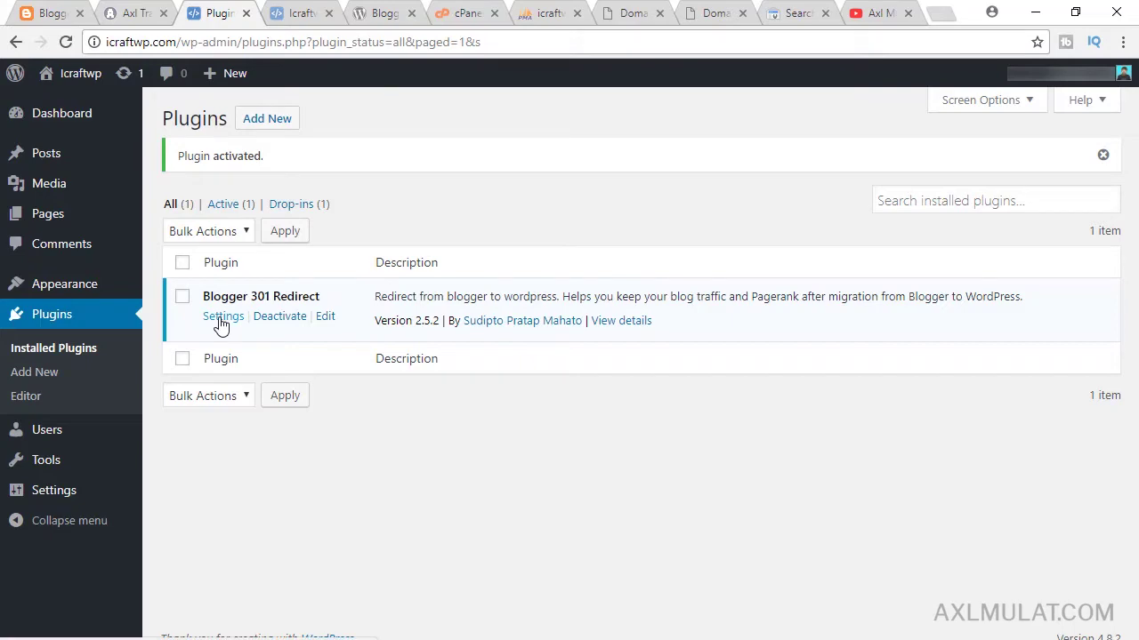
mouse_move(97, 500)
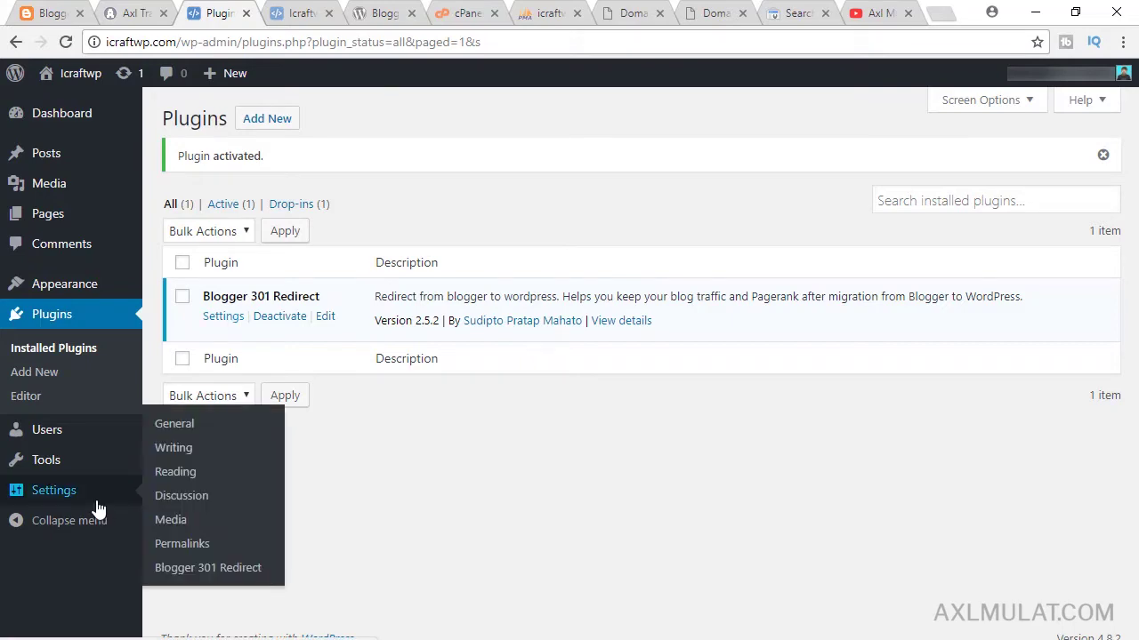
left_click(244, 573)
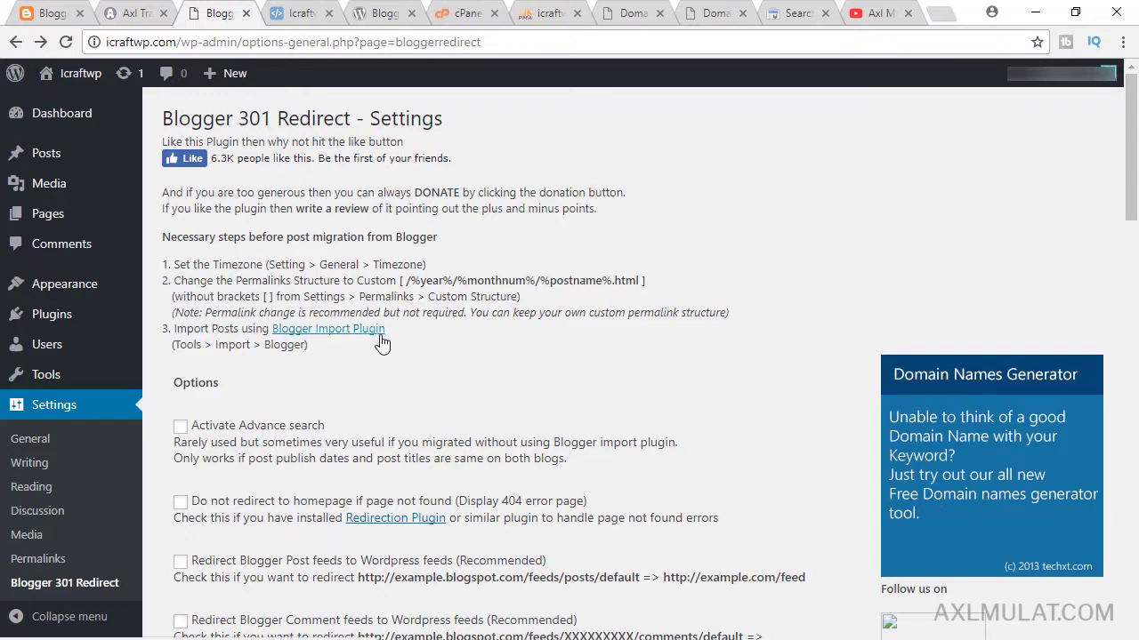
Step: Install the Blogger importer on the WordPress site and run it
mouse_move(85, 381)
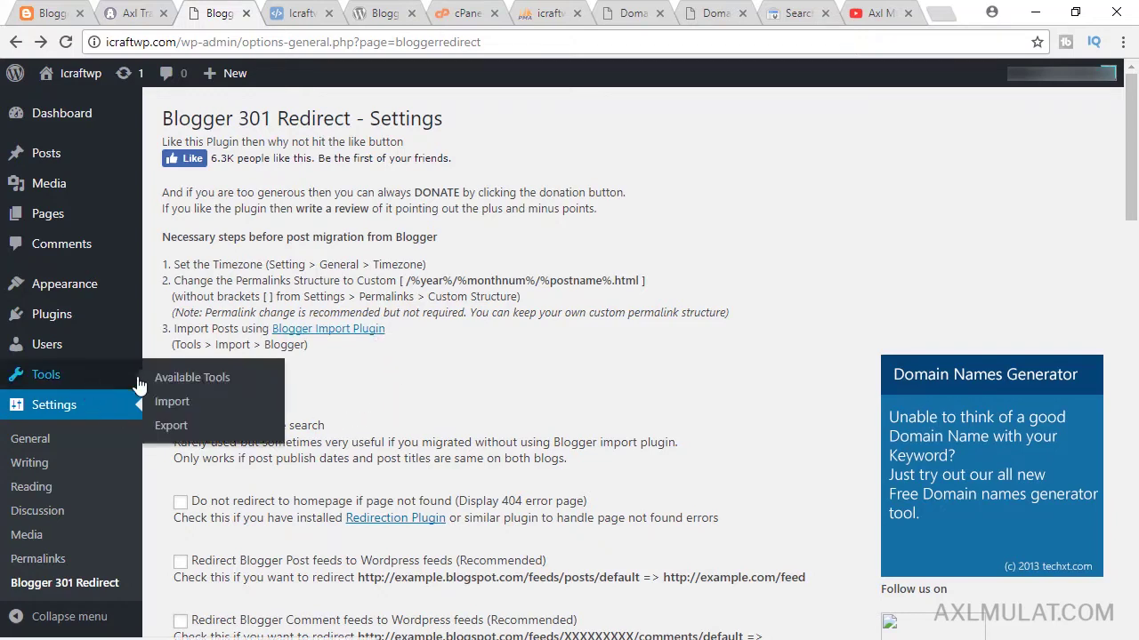
left_click(171, 403)
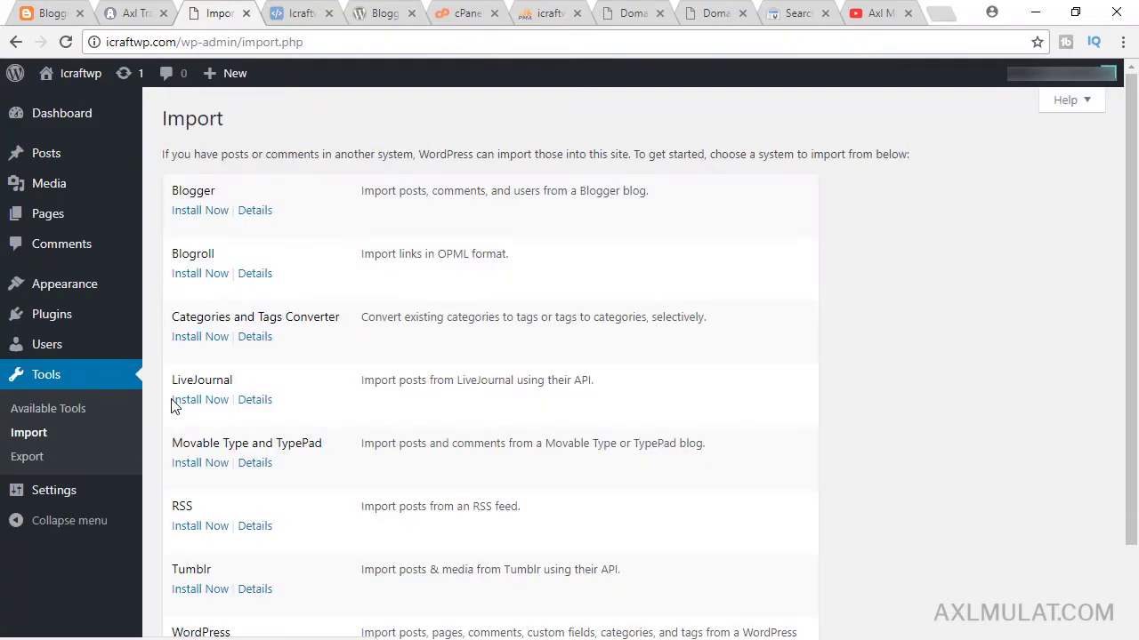
left_click(200, 211)
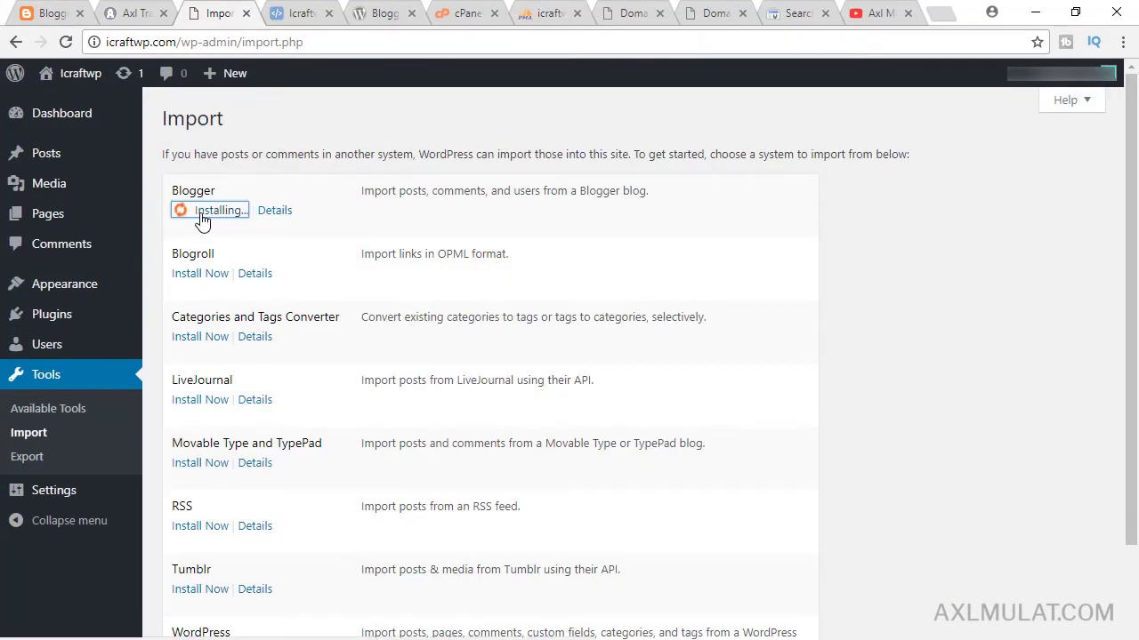
left_click(221, 215)
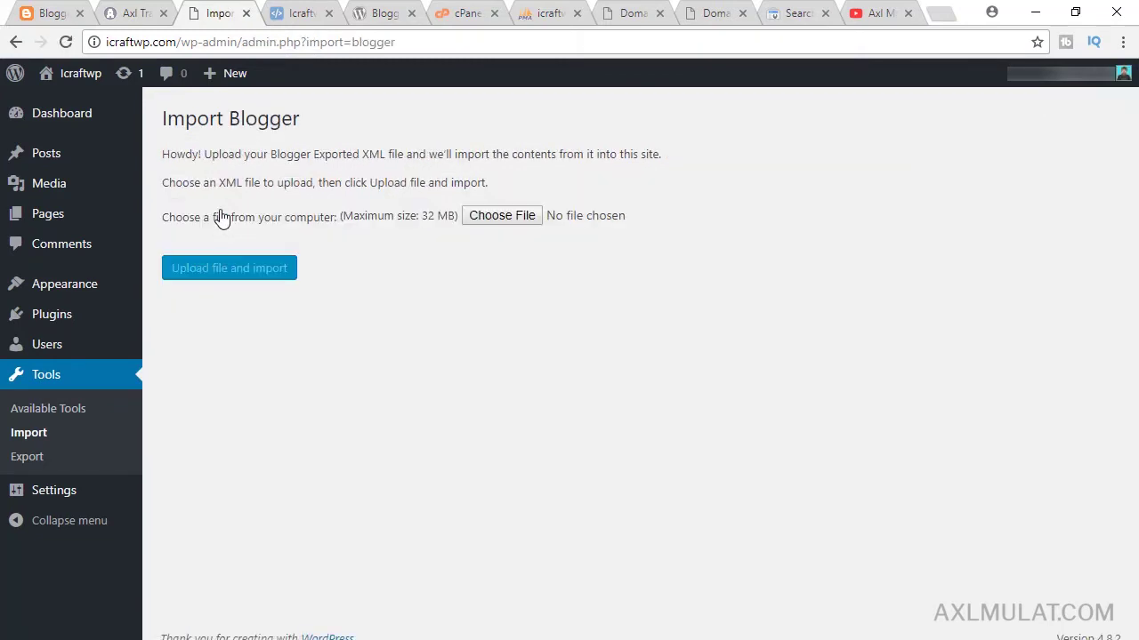
Step: Switch to Blogger and download a backup of the Axl Traveler theme as an XML file into the Downloads folder
left_click(49, 15)
scroll(387, 242, "down", 2)
left_click_drag(207, 223, 196, 346)
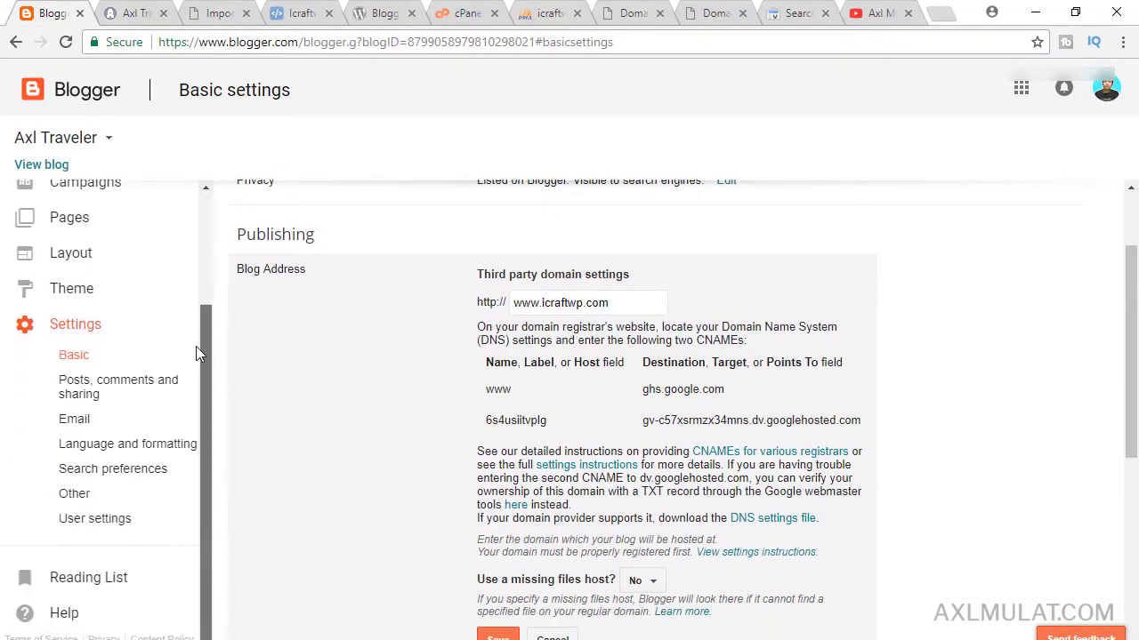
left_click(100, 297)
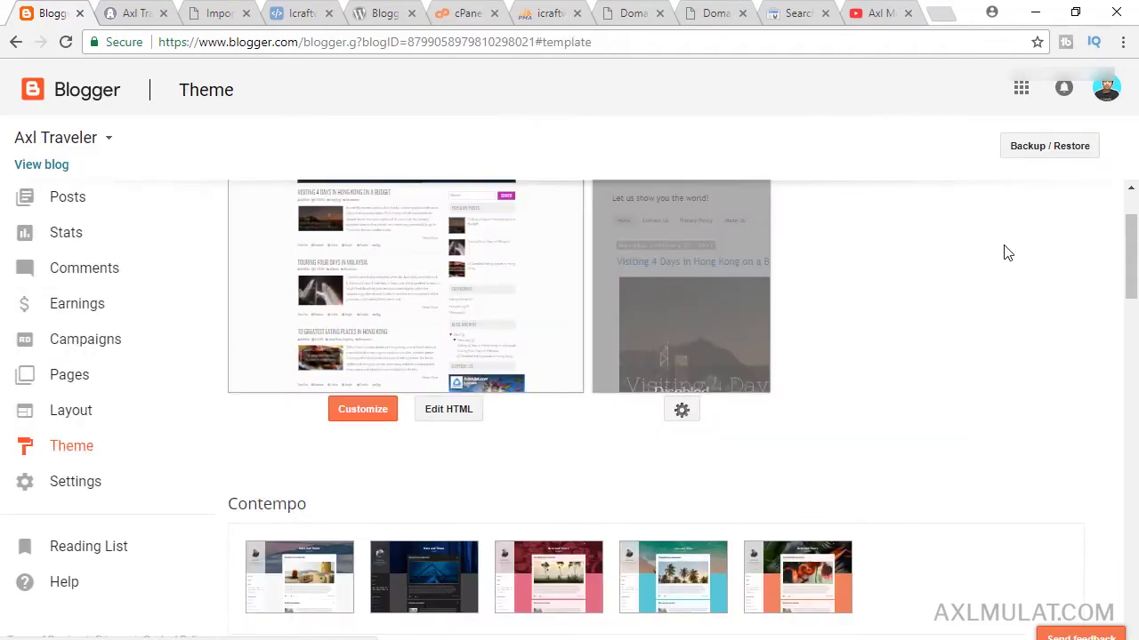
left_click(1058, 151)
left_click(381, 189)
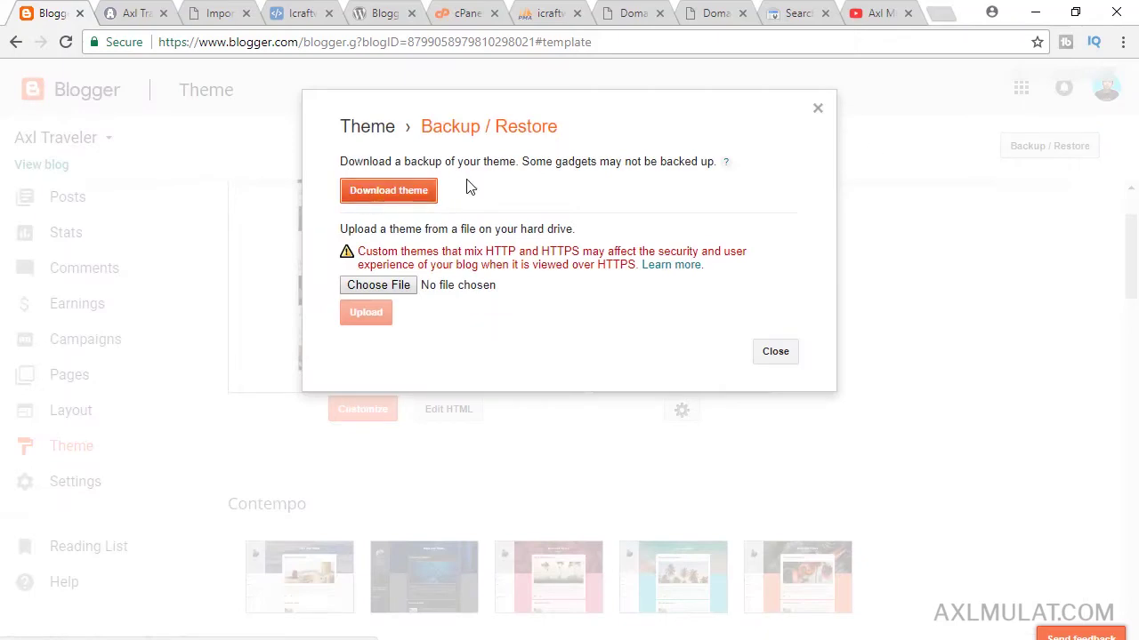
left_click(418, 397)
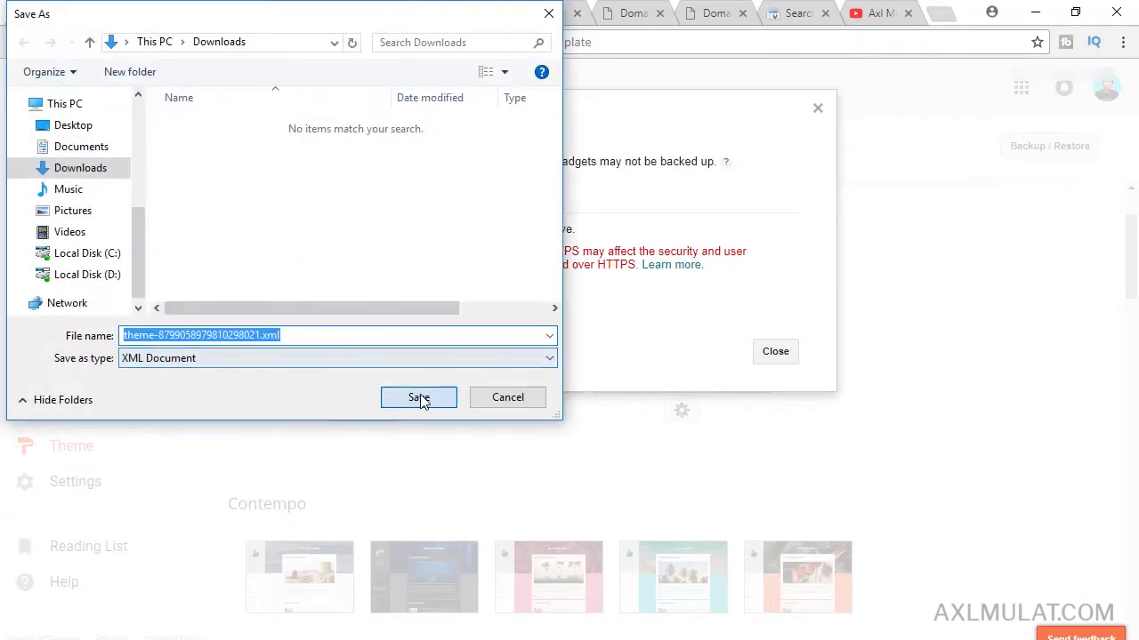
left_click(817, 106)
Step: Set the Blogger theme to show the desktop theme on mobile devices and save the choice
left_click_drag(1131, 241, 1135, 214)
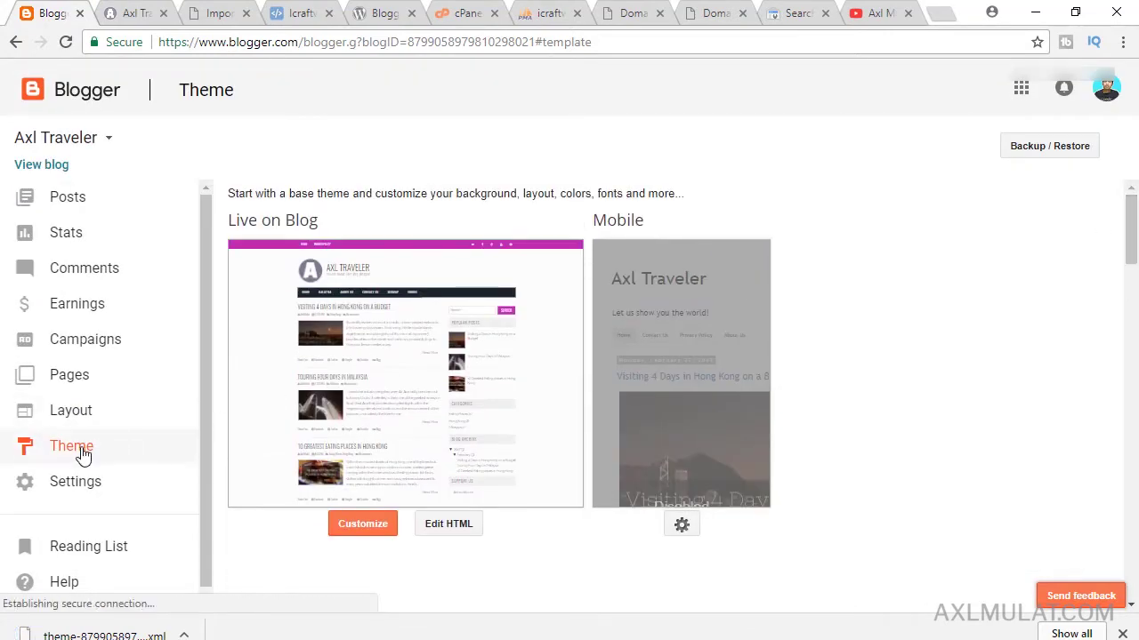
left_click(683, 526)
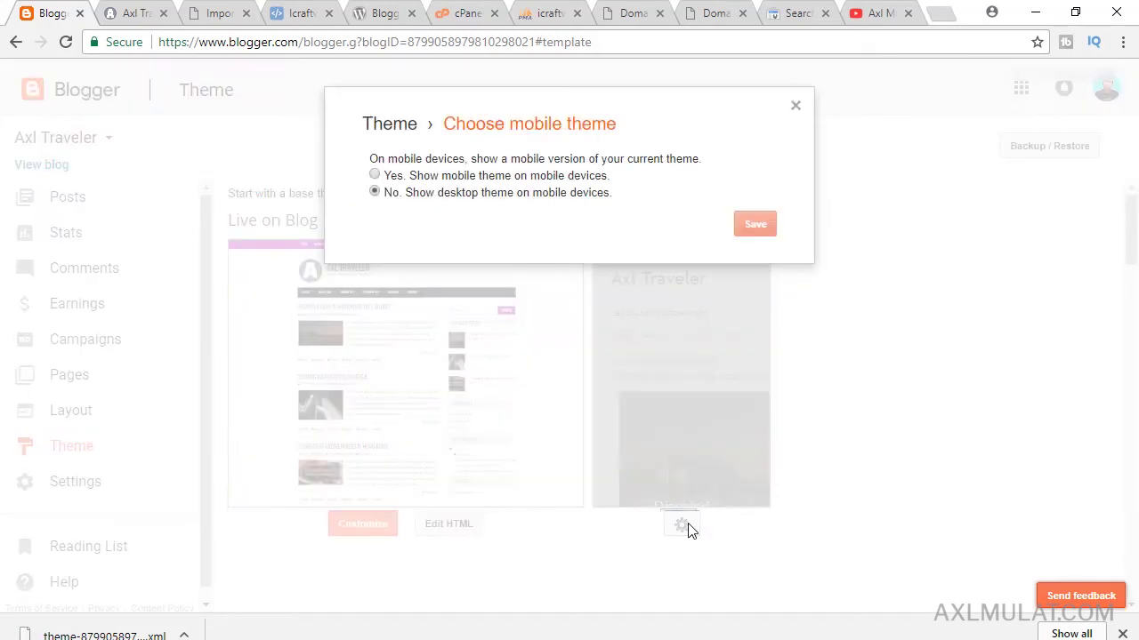
left_click(375, 192)
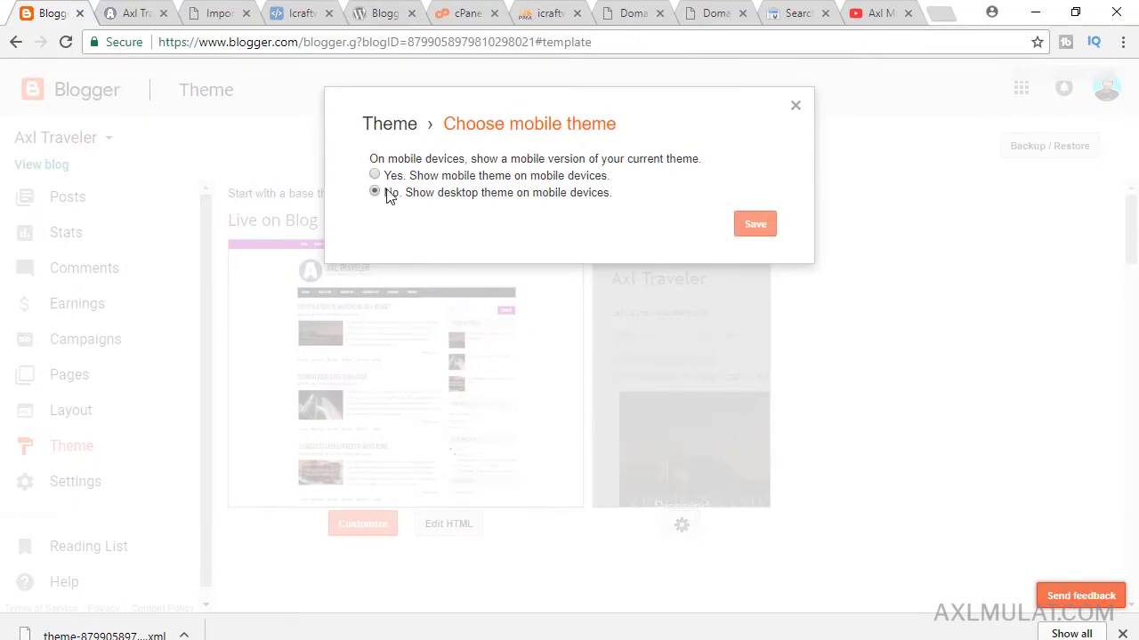
left_click(755, 226)
left_click_drag(1133, 235, 1135, 246)
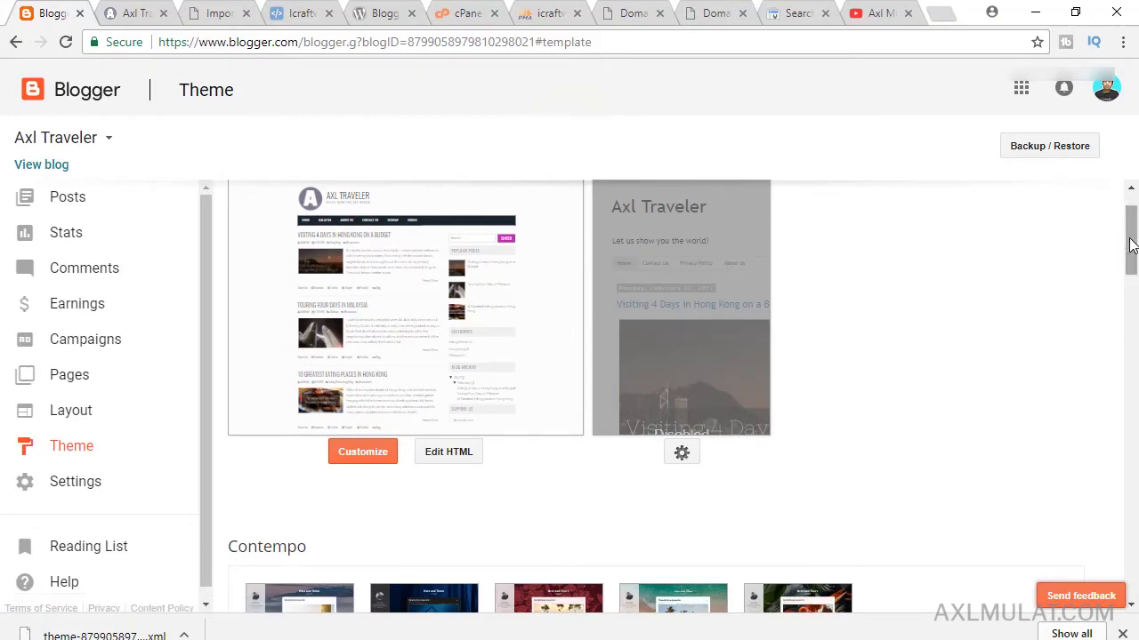
Step: Back up the Blogger blog's posts, pages and comments to the Desktop as blog-10-04-2017.xml
scroll(209, 302, "down", 1)
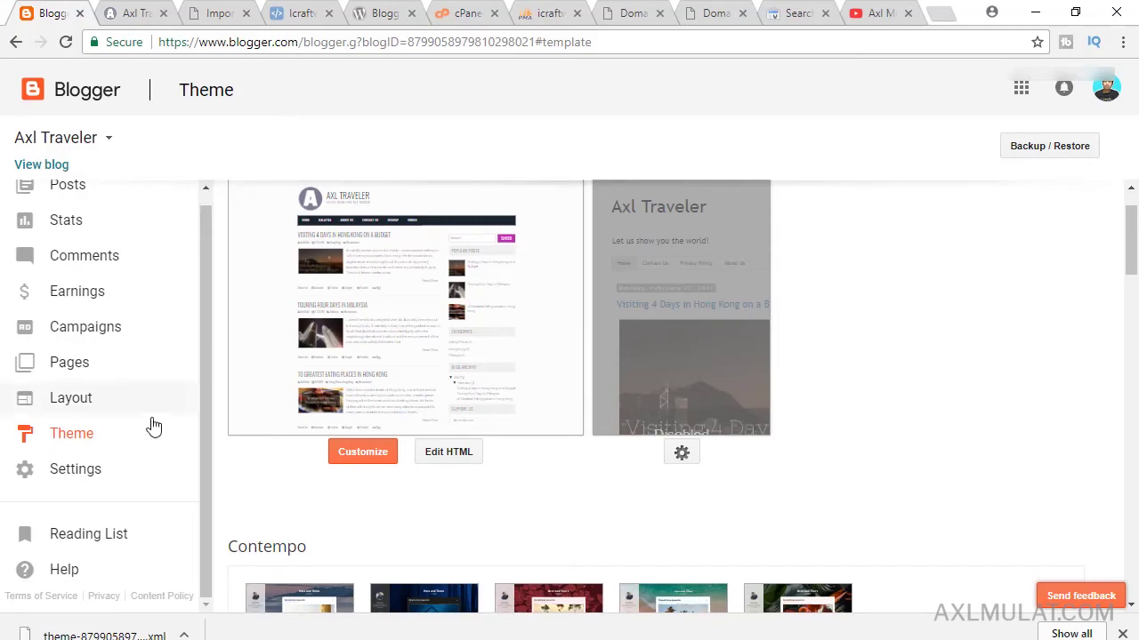
left_click(82, 476)
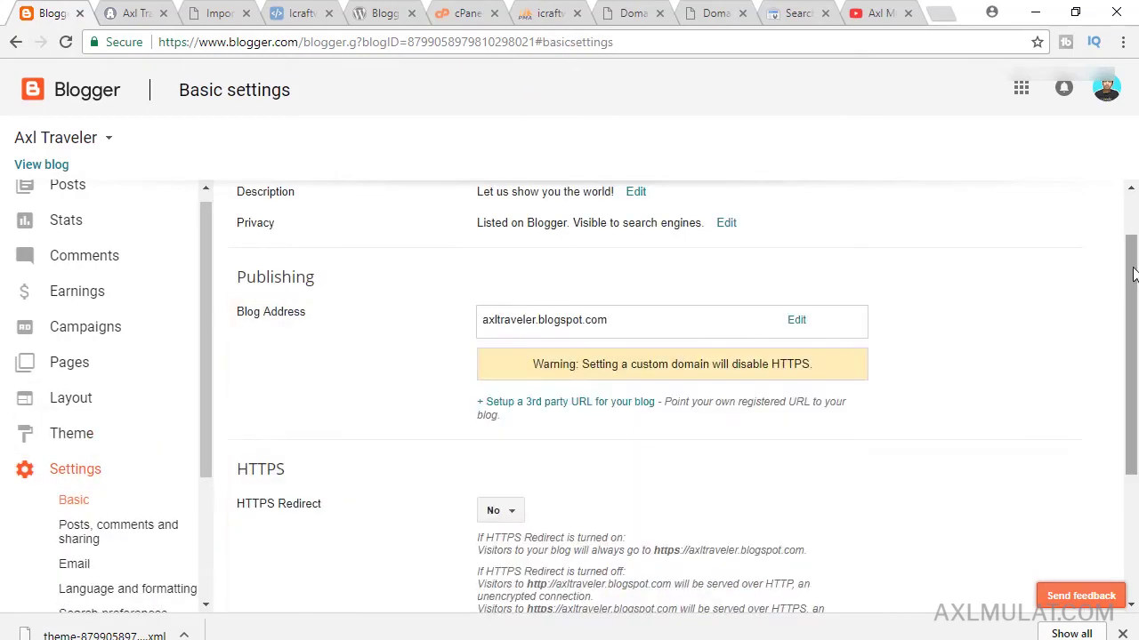
scroll(1135, 299, "down", 1)
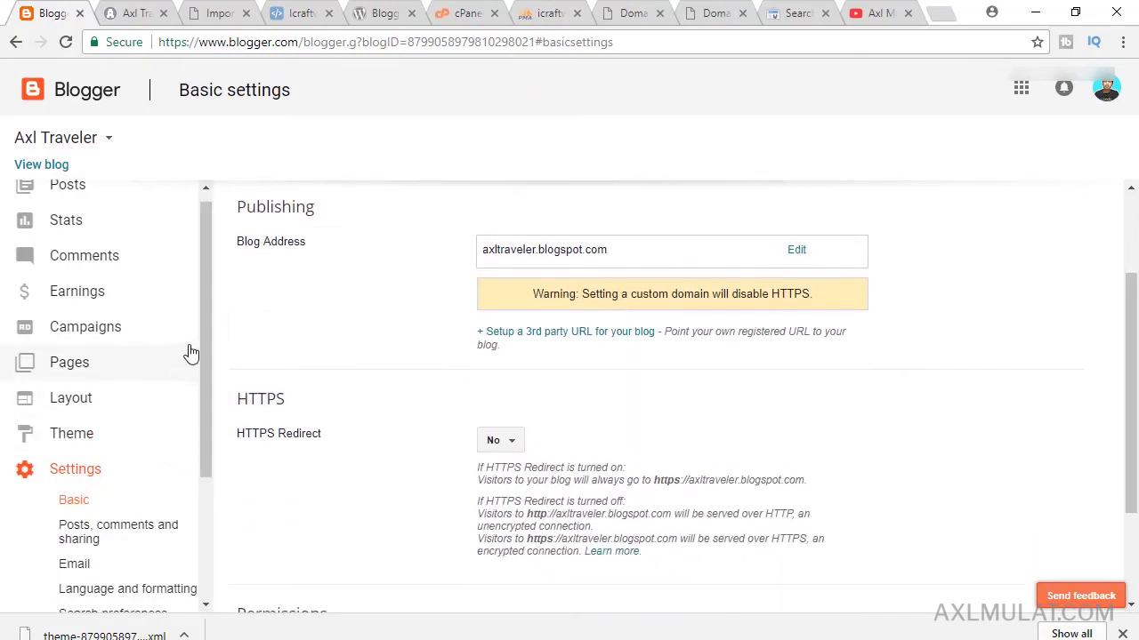
left_click_drag(204, 318, 203, 401)
left_click(118, 436)
left_click(76, 463)
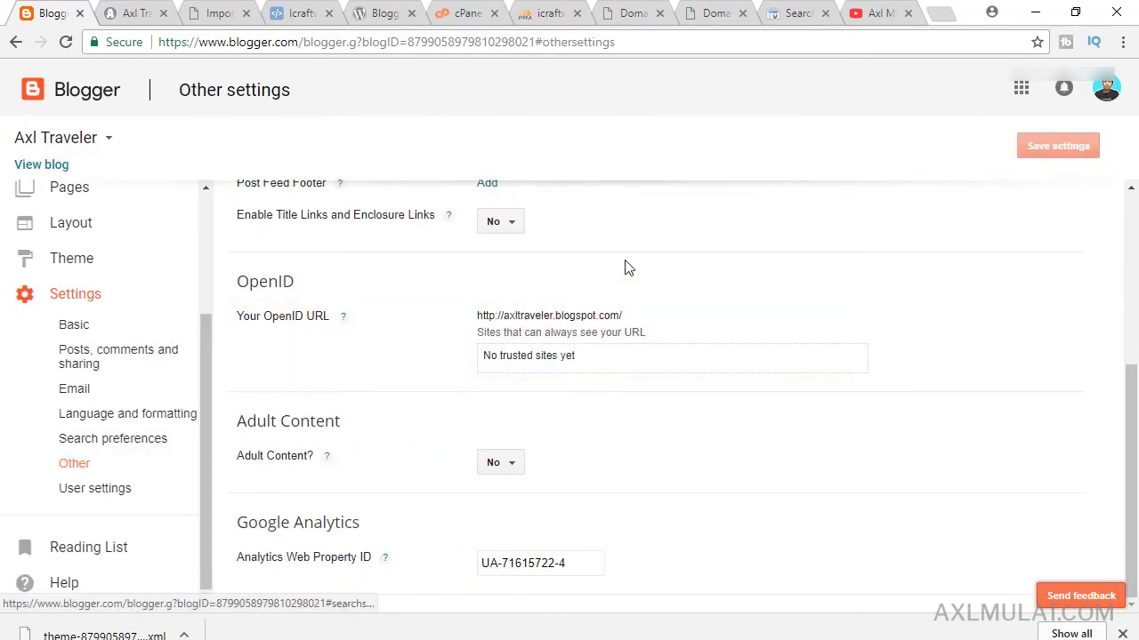
left_click_drag(1134, 389, 1134, 197)
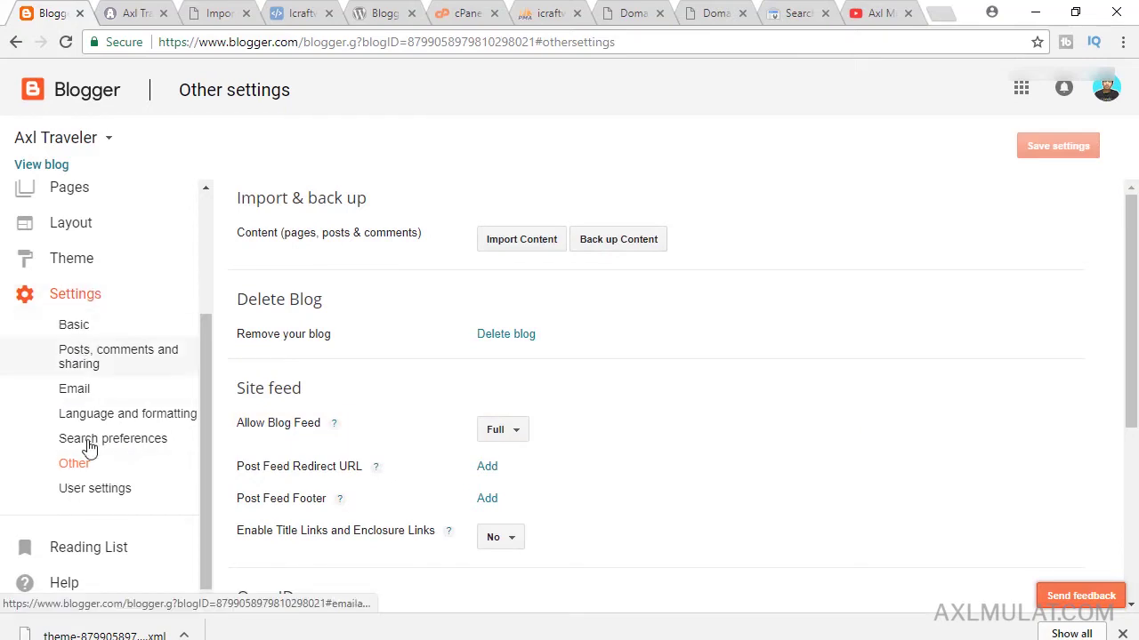
left_click(637, 245)
left_click(718, 223)
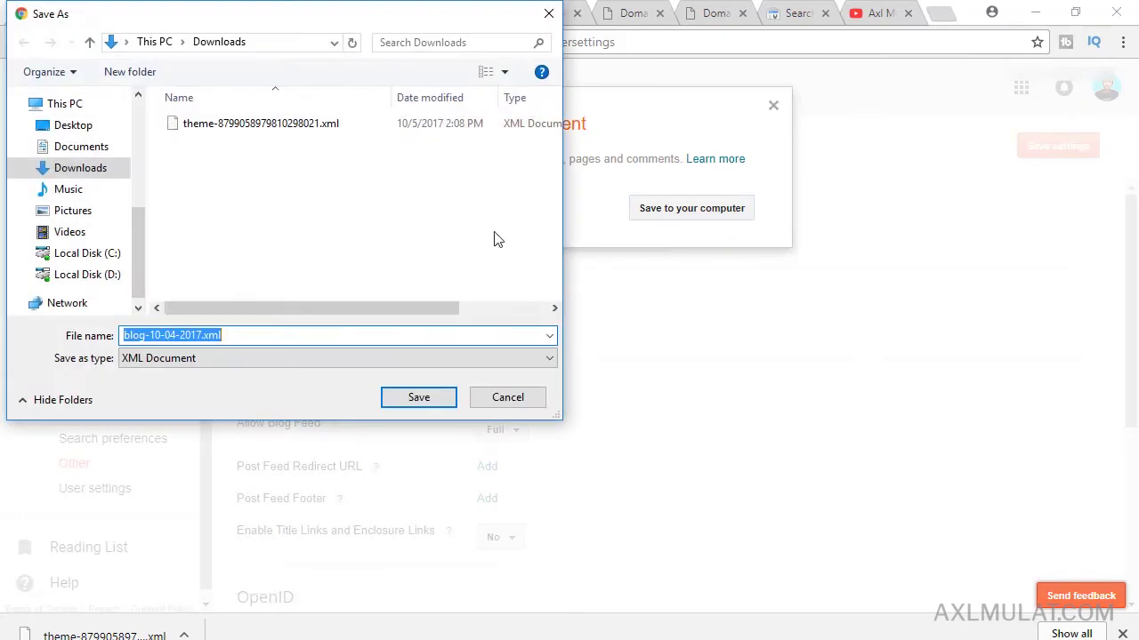
left_click(77, 130)
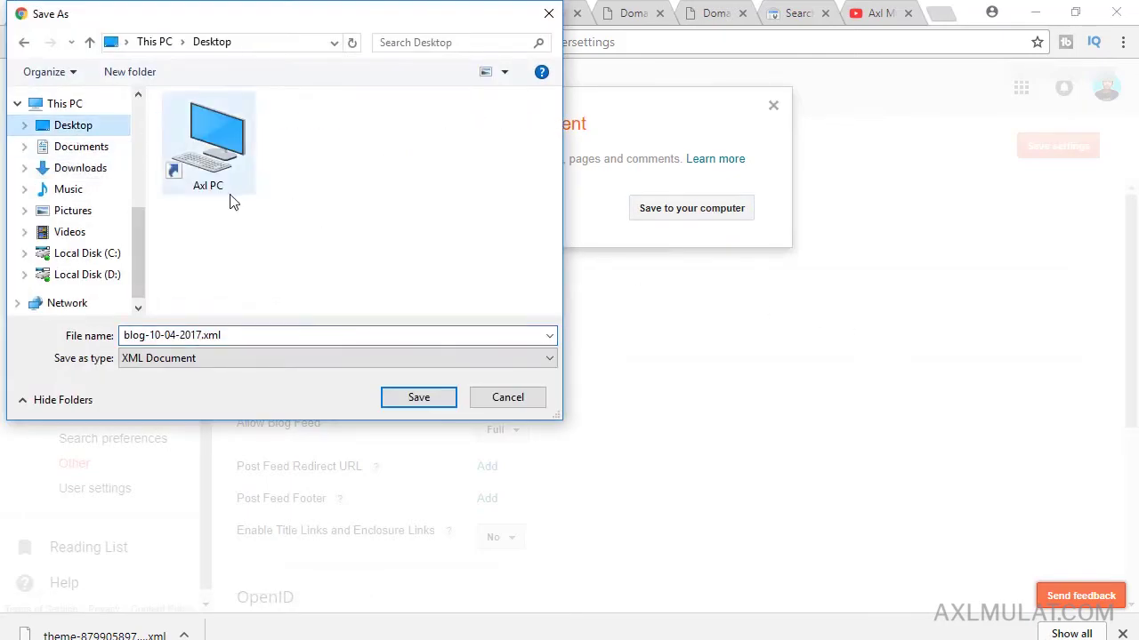
left_click(419, 399)
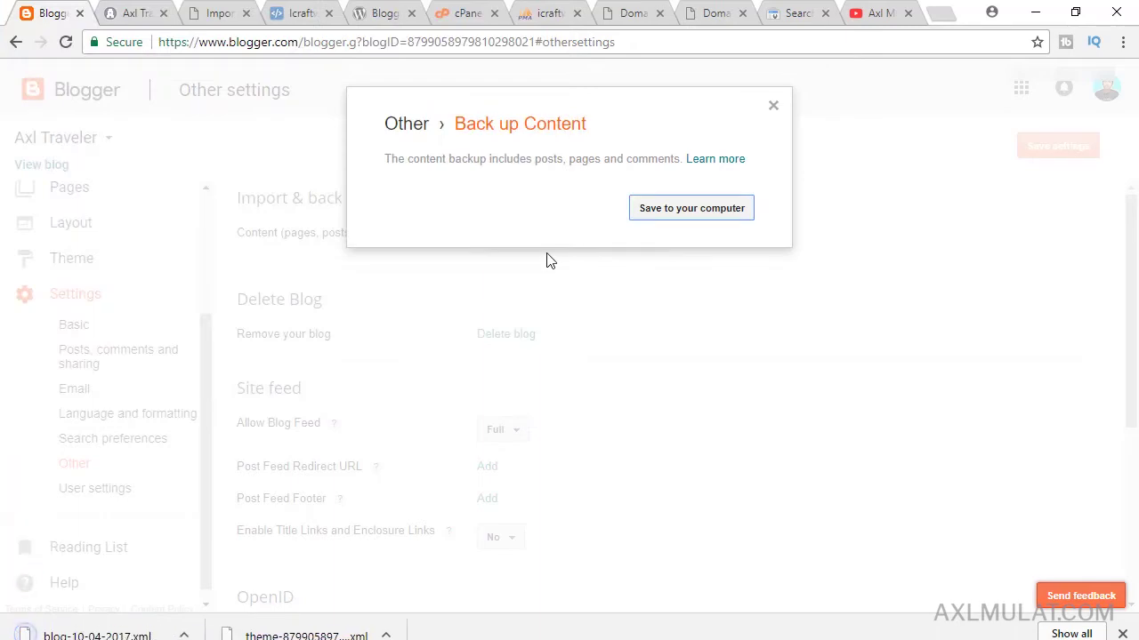
left_click(773, 106)
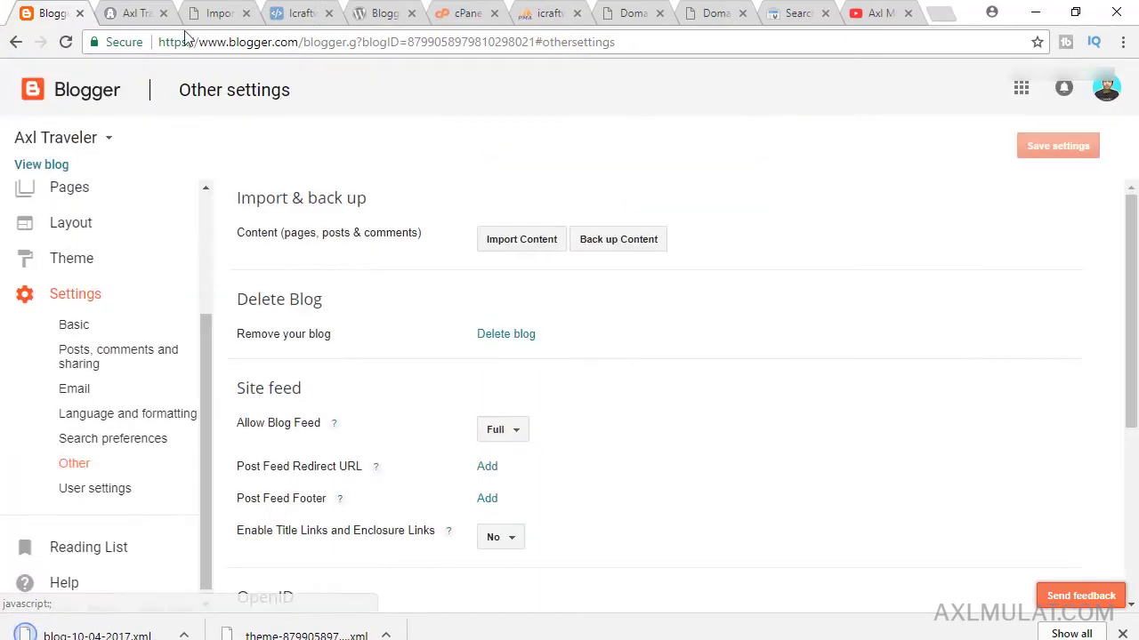
Step: Return to the WordPress Blogger importer, and upload blog-10-04-2017.xml from the Desktop for import
left_click(135, 16)
left_click(216, 9)
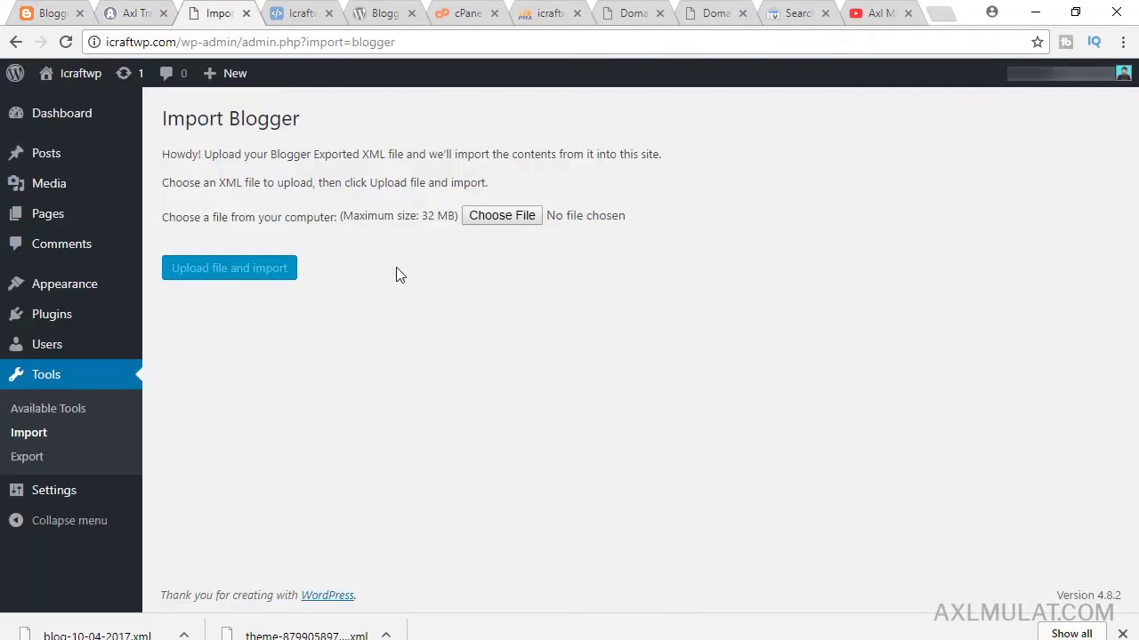
left_click(502, 216)
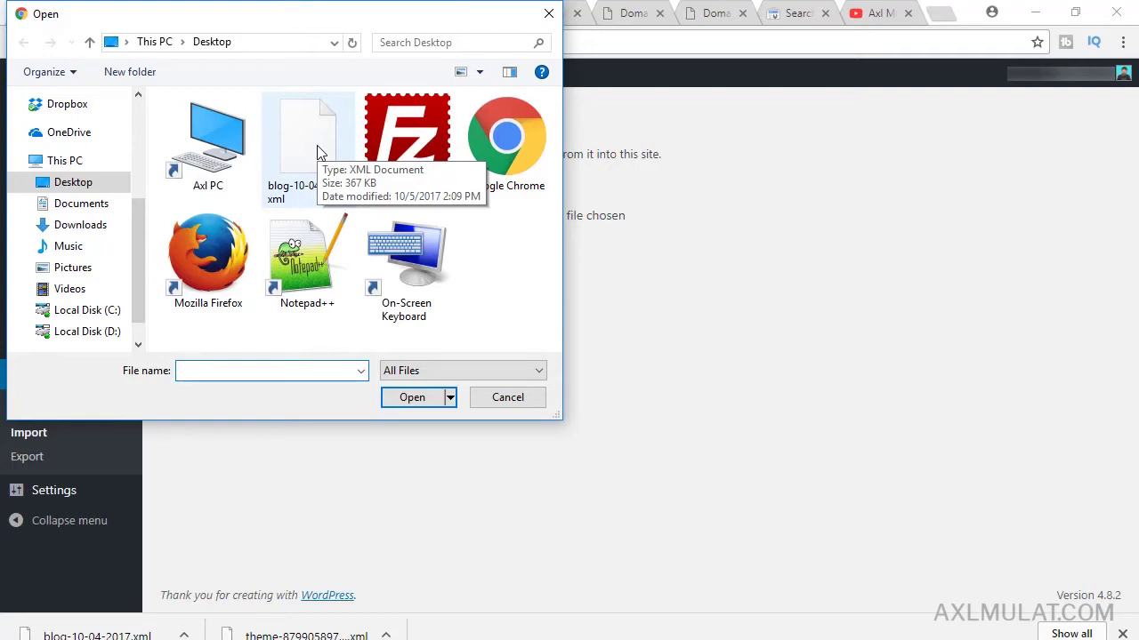
double_click(321, 153)
left_click(236, 271)
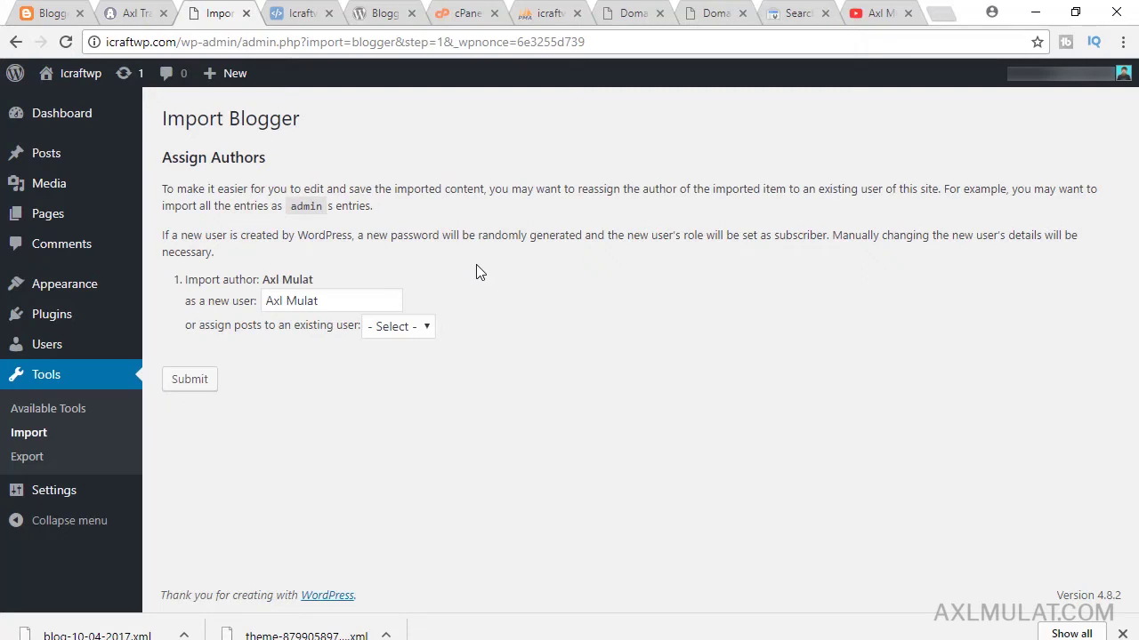
Step: Assign the imported author's posts to the existing WordPress user and submit the import
left_click(398, 326)
left_click(398, 351)
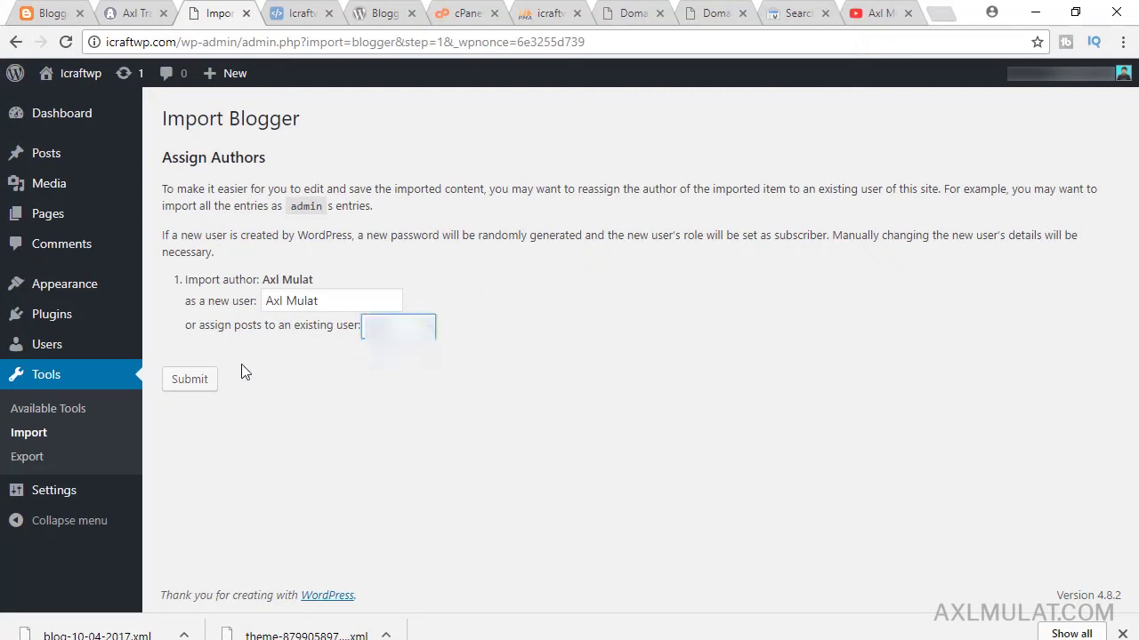
left_click(186, 380)
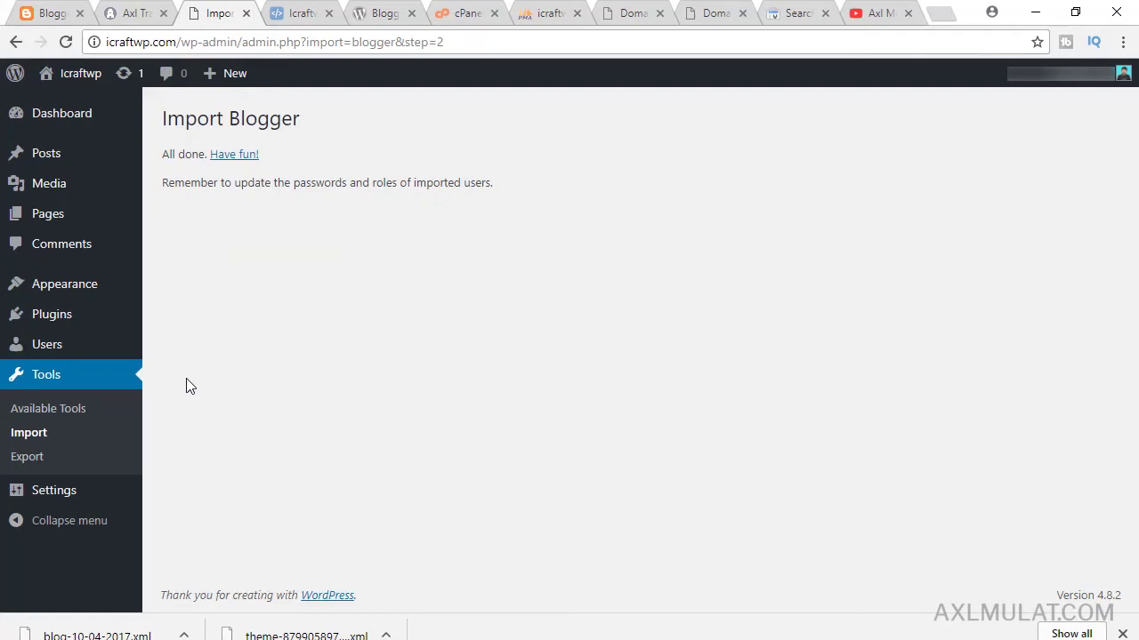
Step: Reload the icraftwp.com home page and check the imported posts
left_click(299, 13)
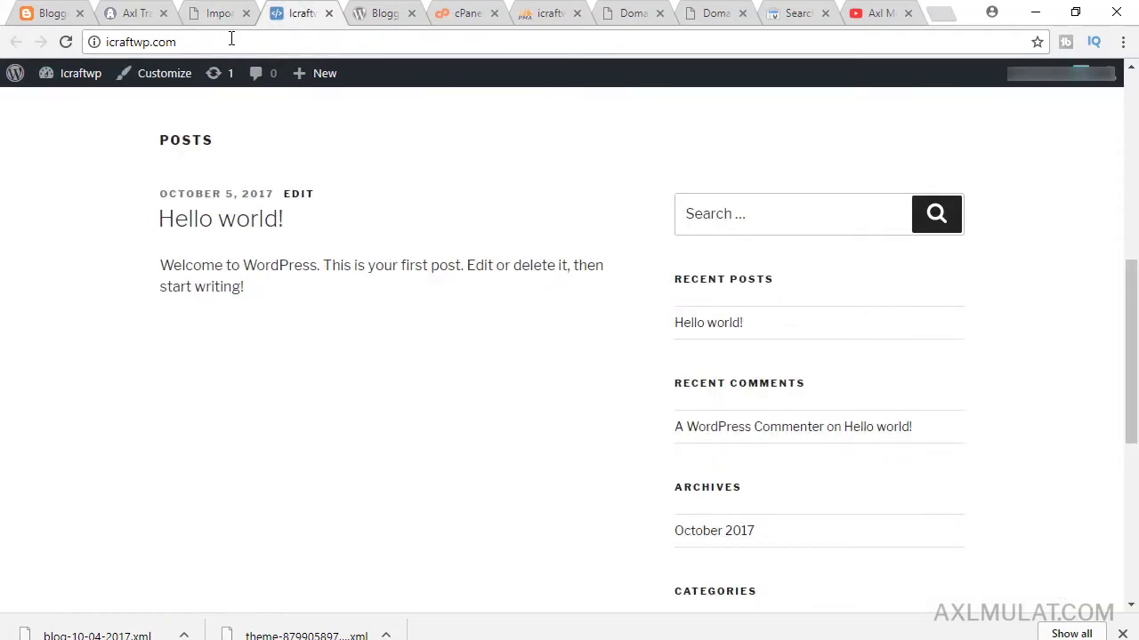
left_click(230, 41)
scroll(1137, 329, "up", 5)
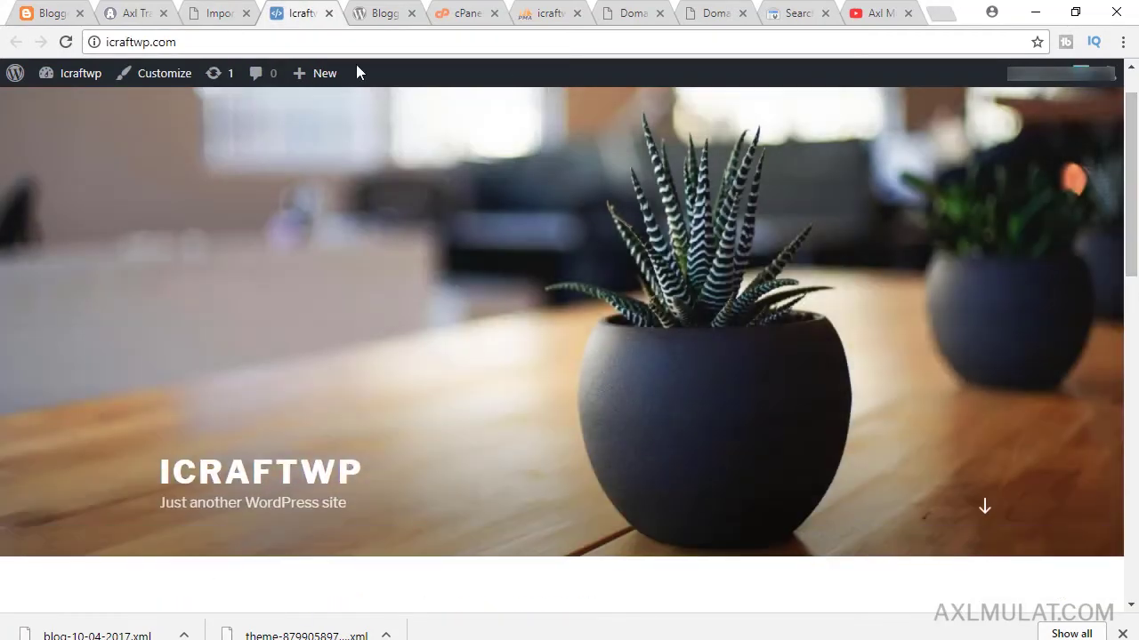
key("Return")
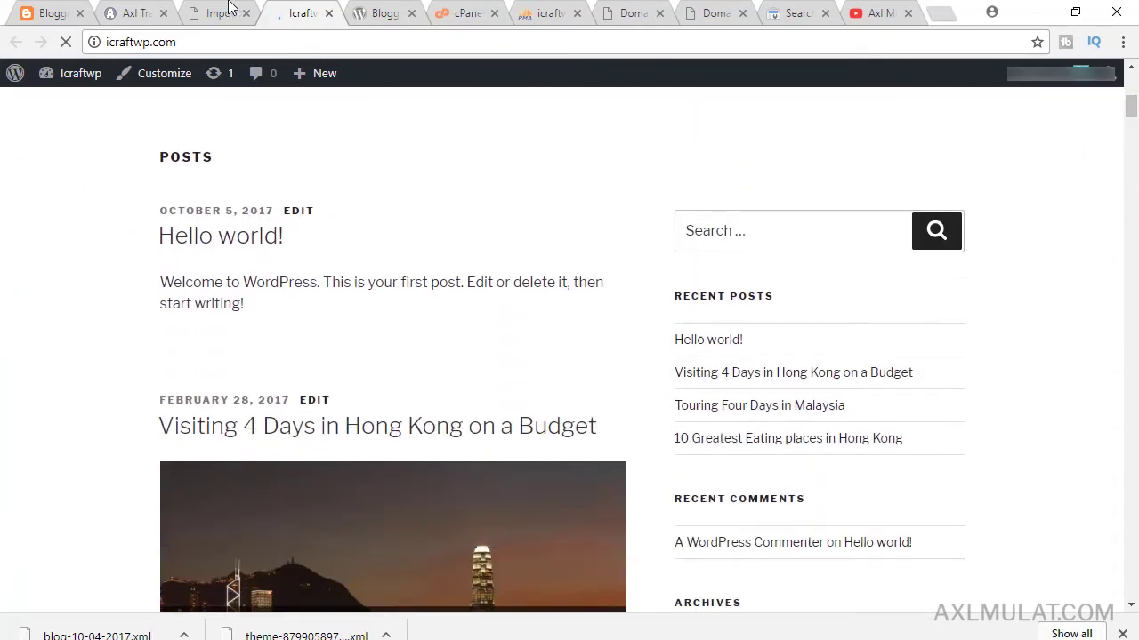
Step: Return to the WordPress dashboard, list all posts and move the "Hello world!" post to the trash
left_click(229, 9)
mouse_move(134, 157)
left_click(199, 158)
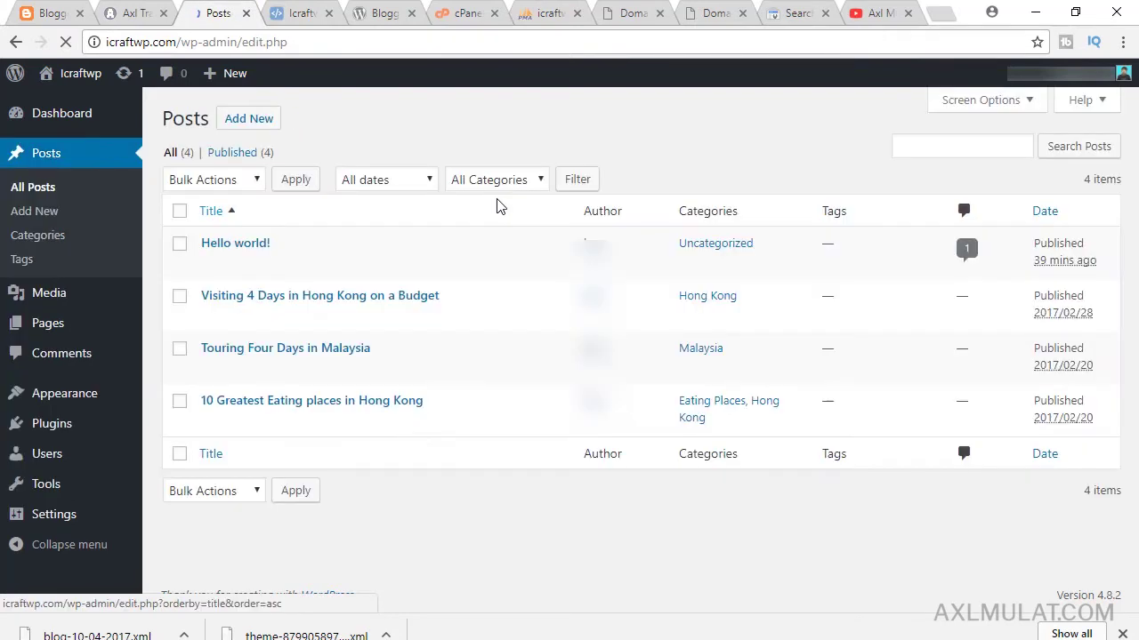
mouse_move(303, 269)
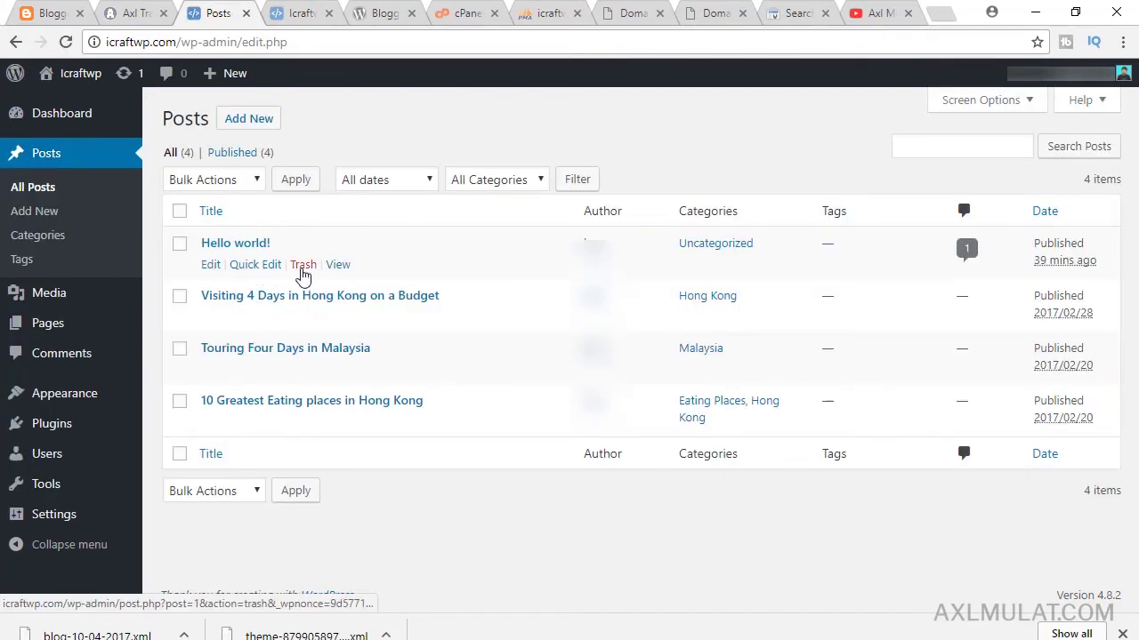
left_click(302, 266)
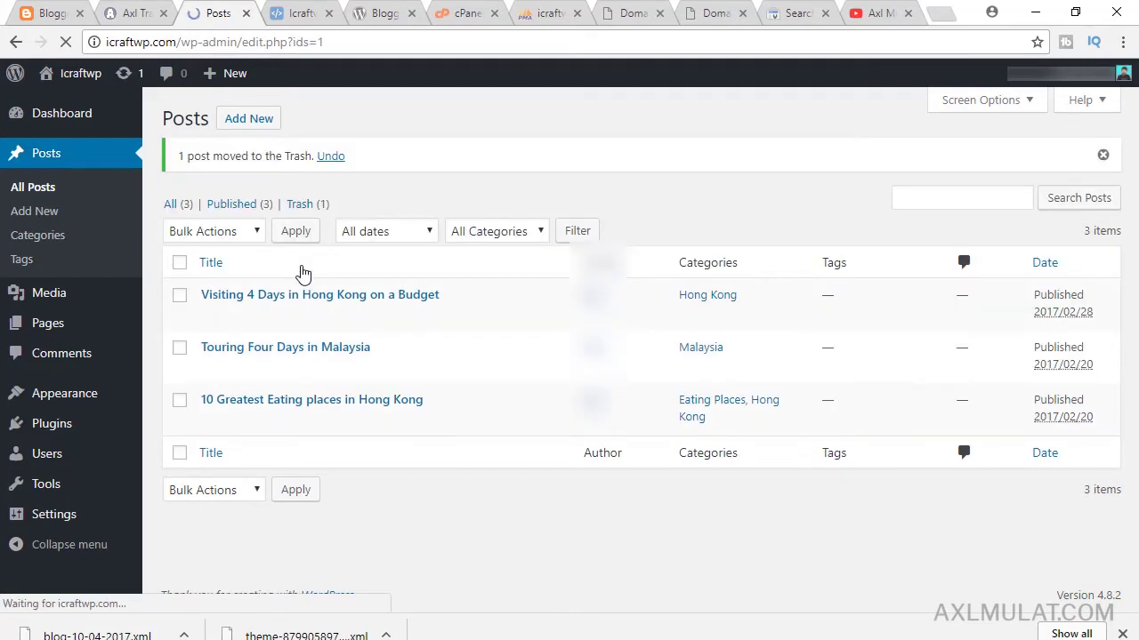
Step: Open "Visiting 4 Days in Hong Kong on a Budget" for editing in a new tab, and reload the home page to review the post
mouse_move(218, 310)
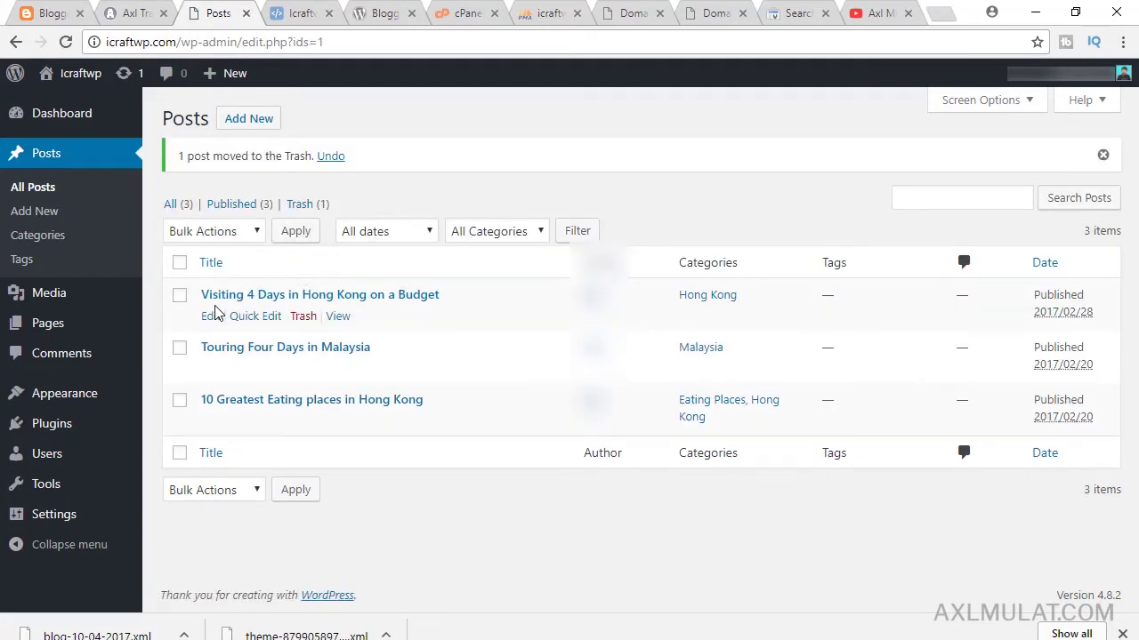
middle_click(211, 321)
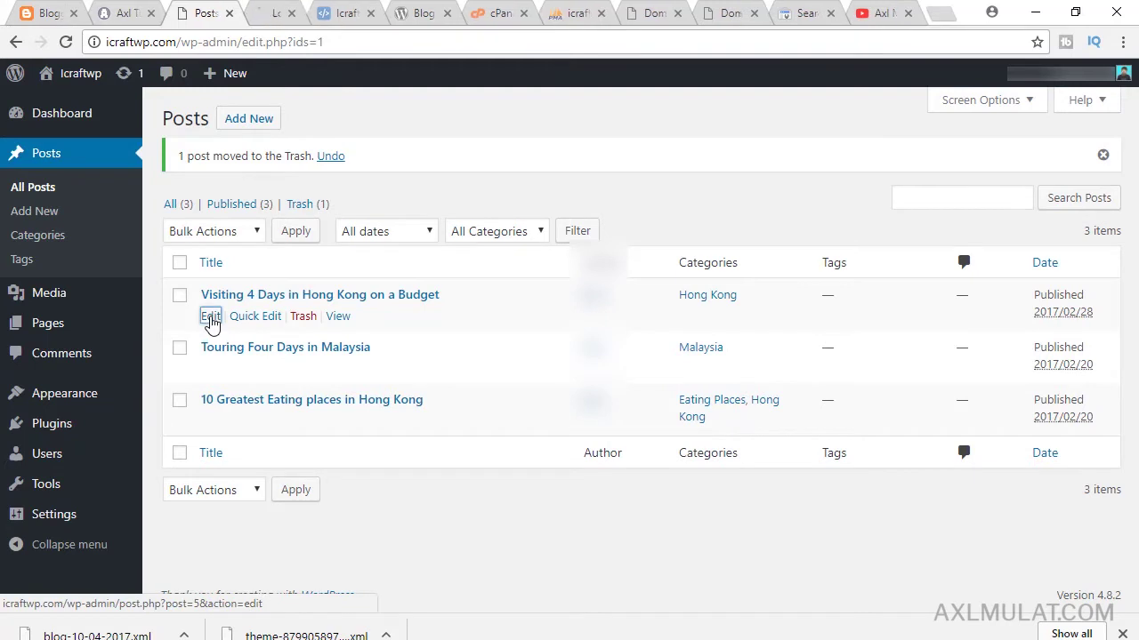
left_click(345, 15)
left_click(311, 41)
key("Return")
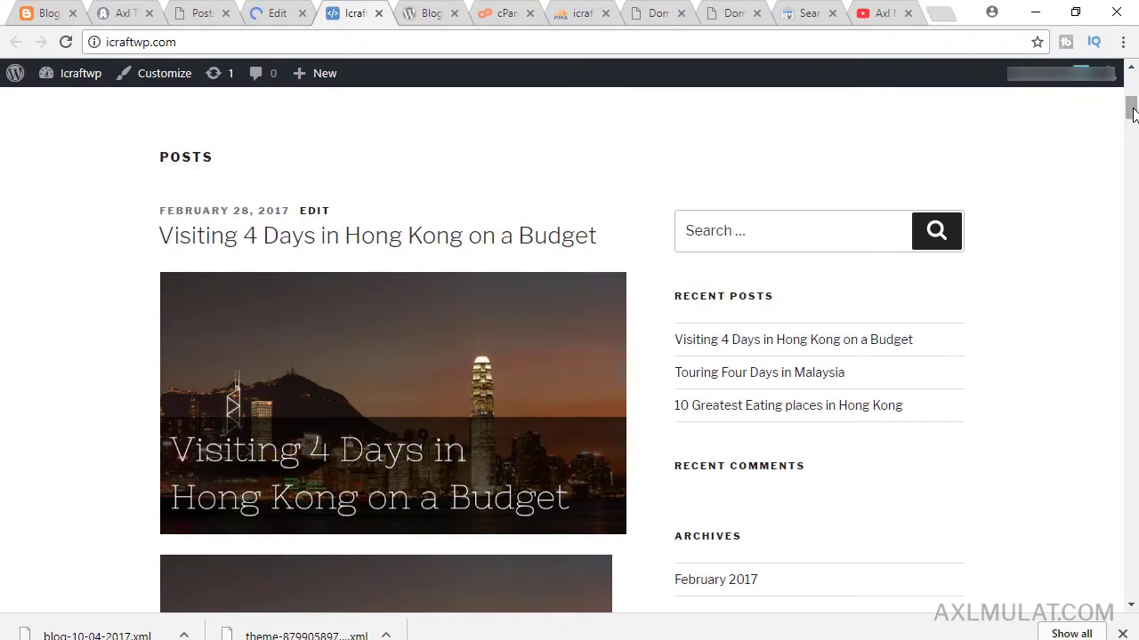
left_click_drag(1132, 106, 817, 28)
left_click_drag(1135, 160, 345, 8)
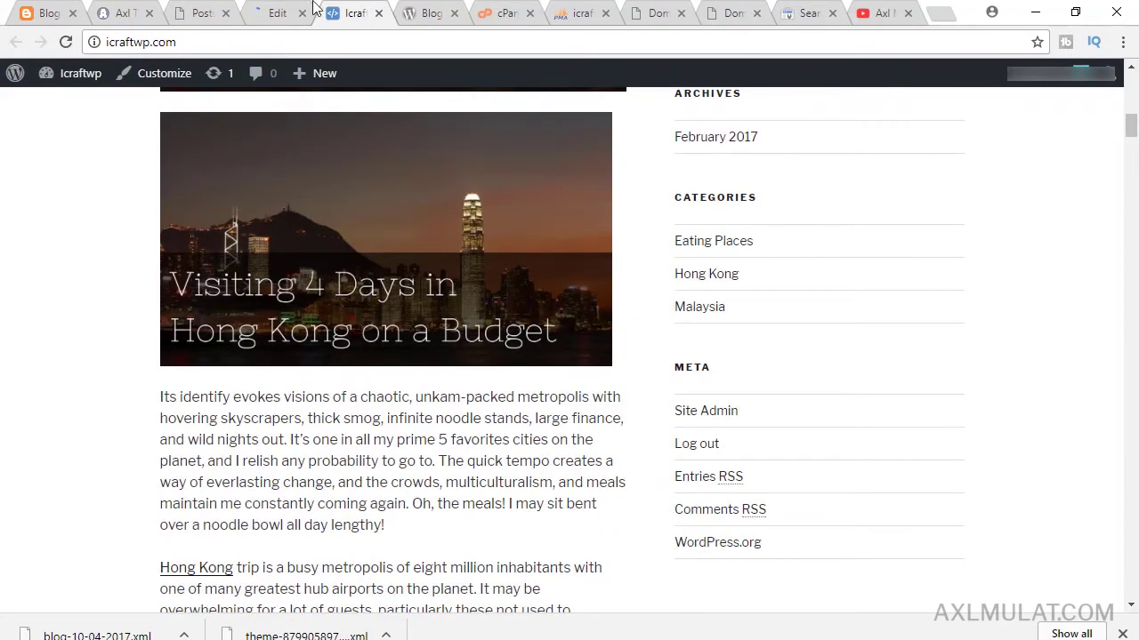
Step: Insert a Read More tag in the Hong Kong post's opening paragraph, between "and I" and "relish any probability"
left_click(276, 12)
left_click_drag(1132, 102, 1133, 140)
left_click(200, 339)
key("Return")
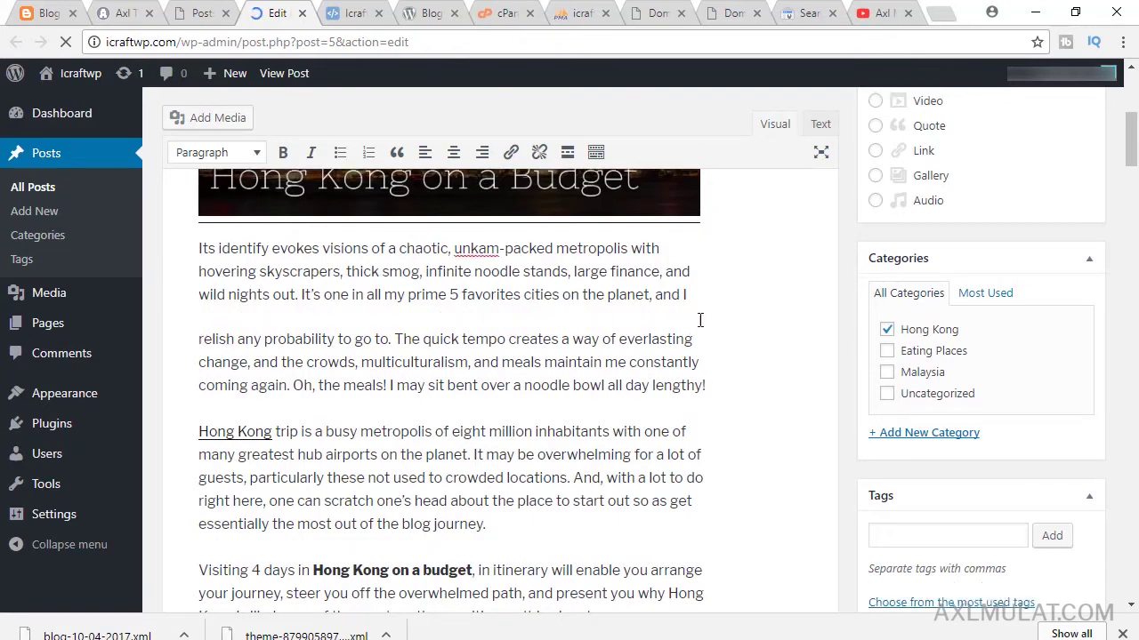
key("Return")
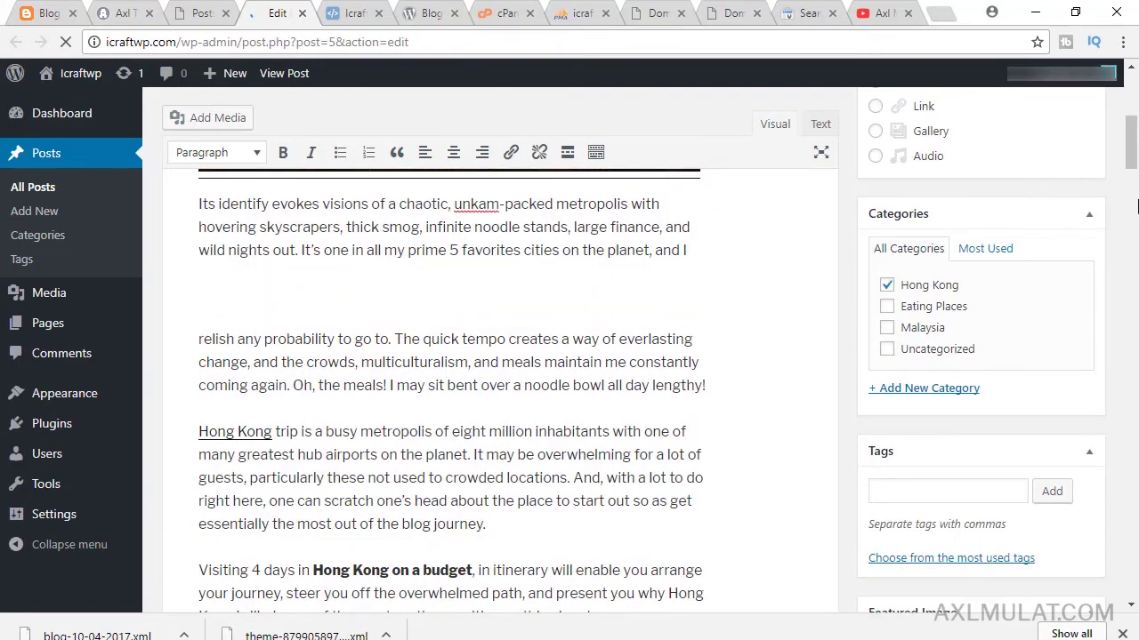
scroll(1137, 216, "up", 5)
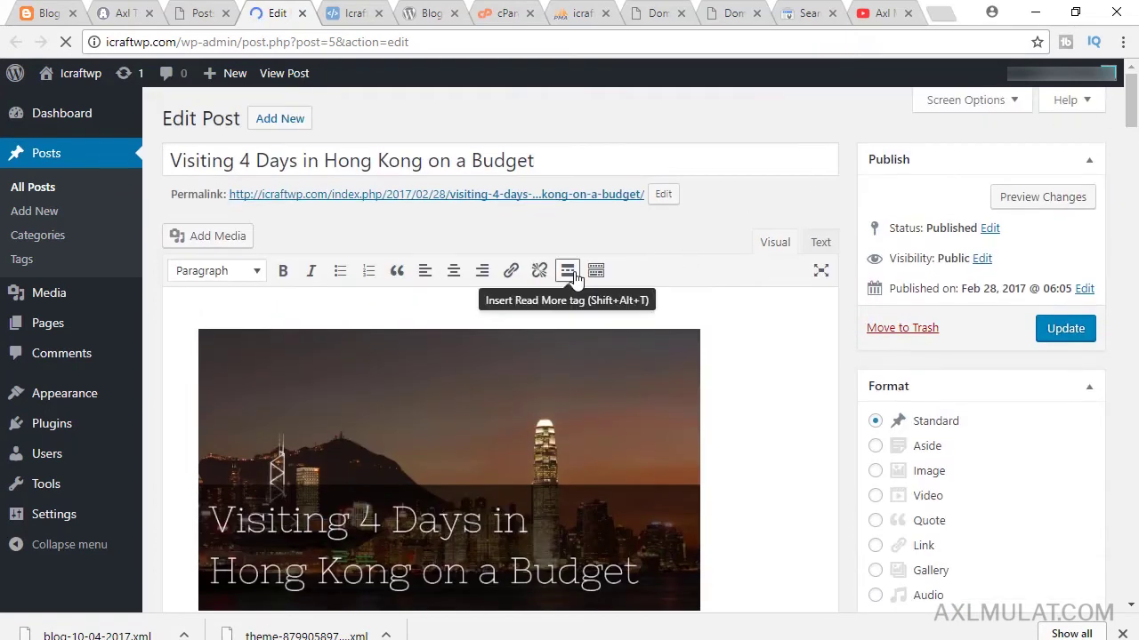
scroll(1135, 133, "down", 1)
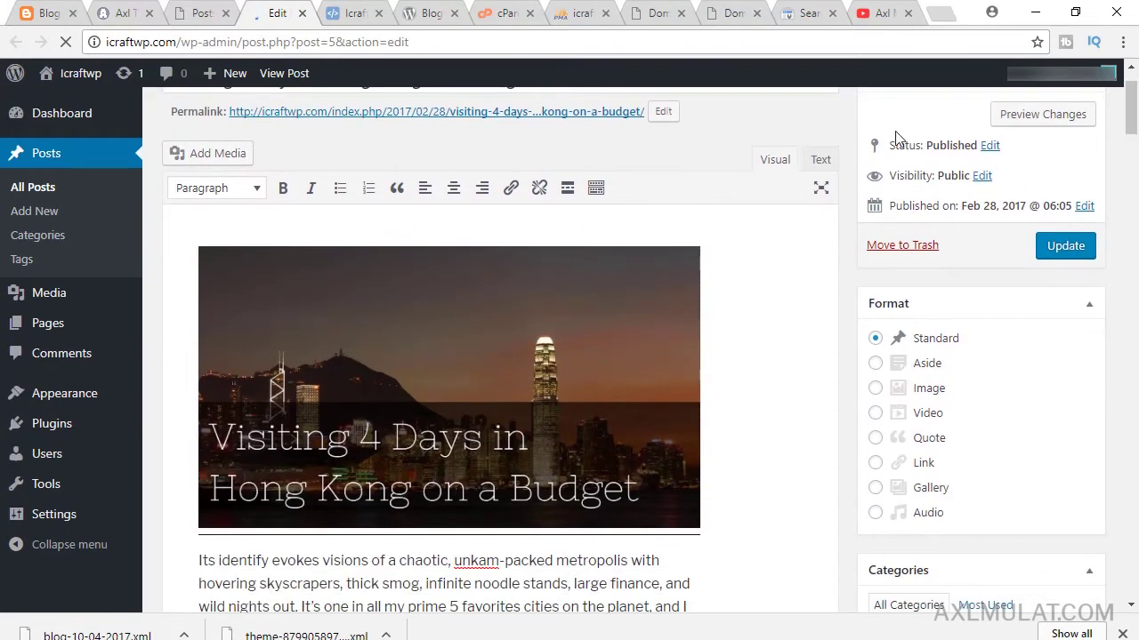
left_click(577, 189)
scroll(480, 445, "down", 2)
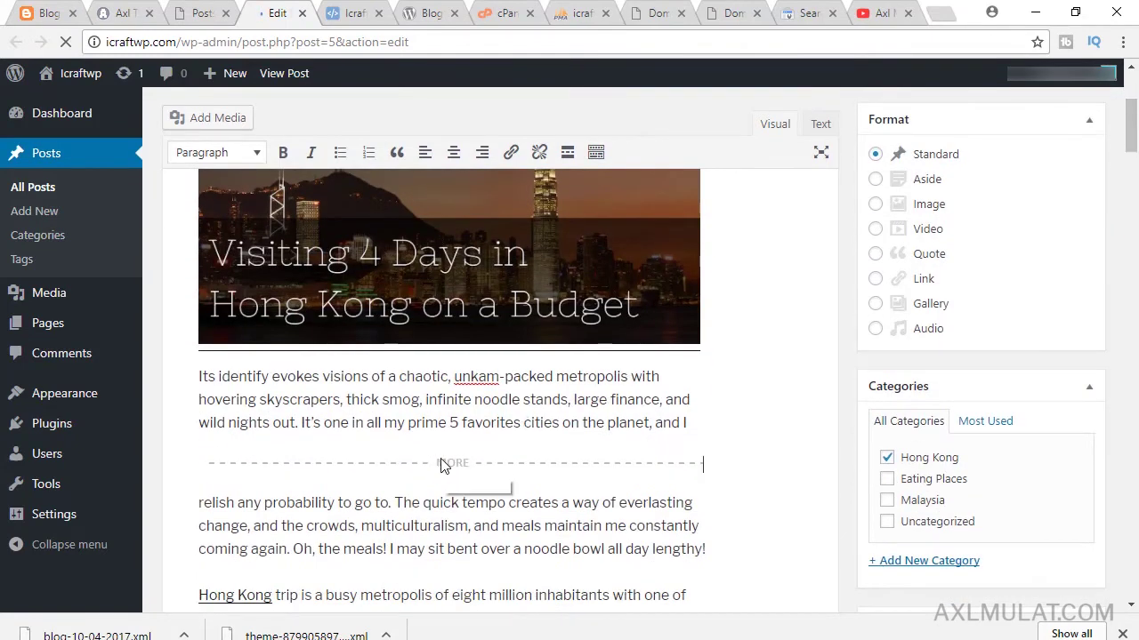
scroll(1126, 303, "down", 1)
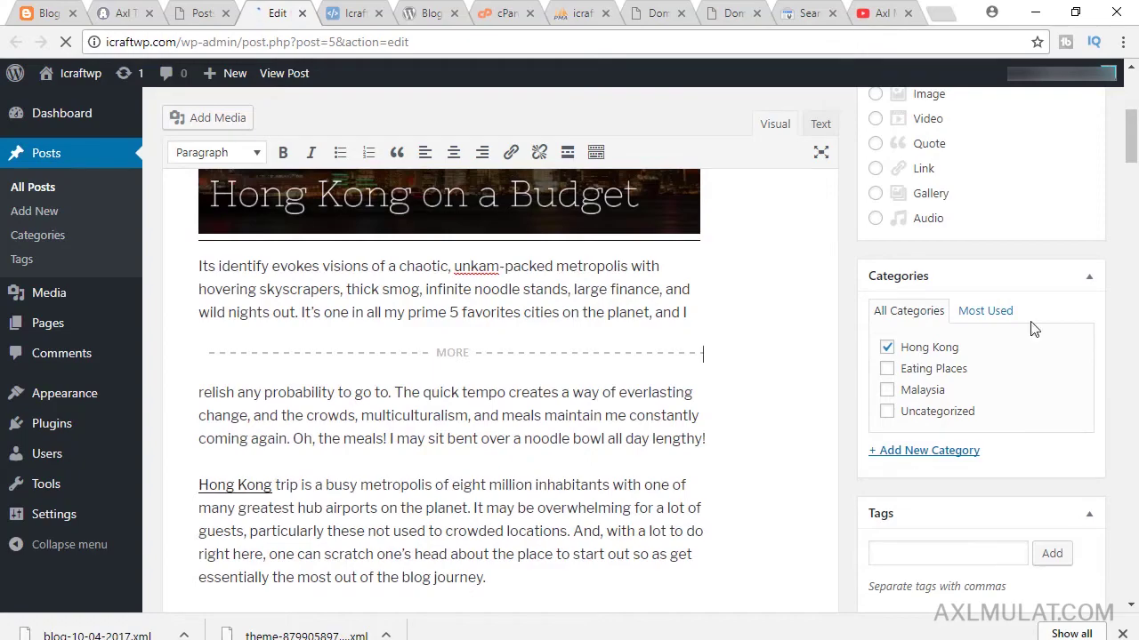
Step: Check the Hong Kong post's featured image and update the post
scroll(1135, 142, "down", 5)
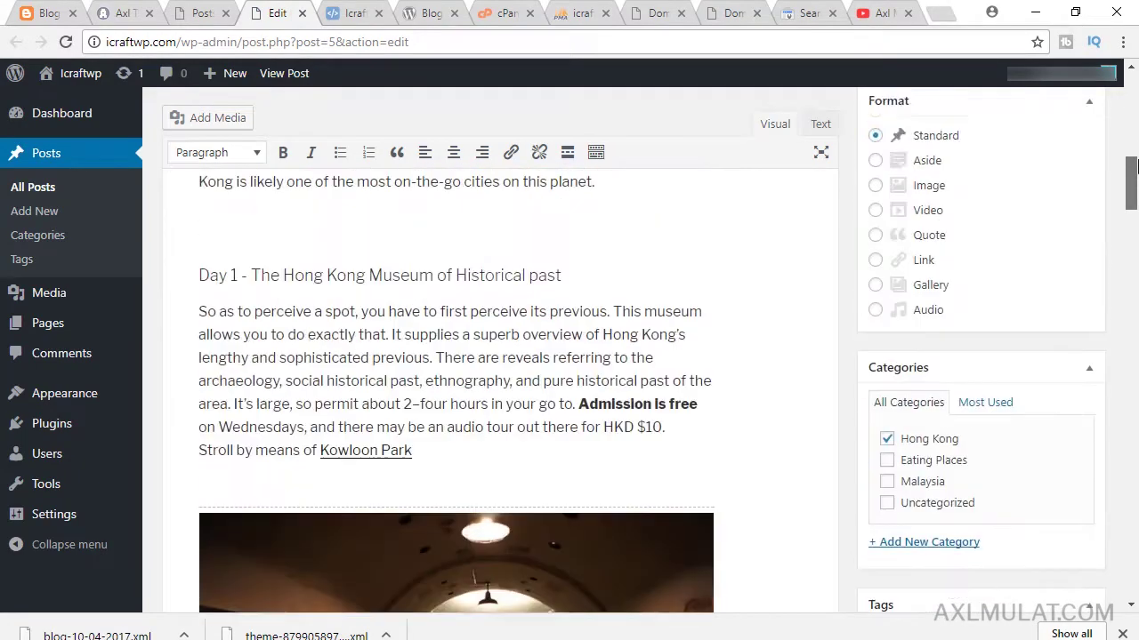
left_click_drag(1135, 167, 1135, 283)
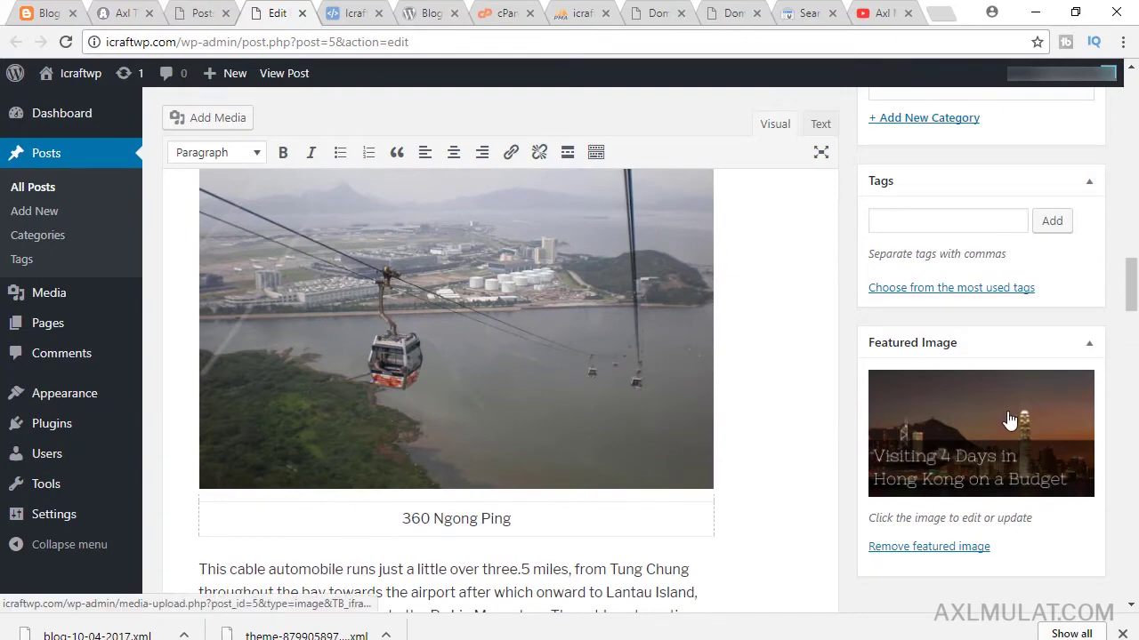
left_click_drag(1135, 305, 1135, 128)
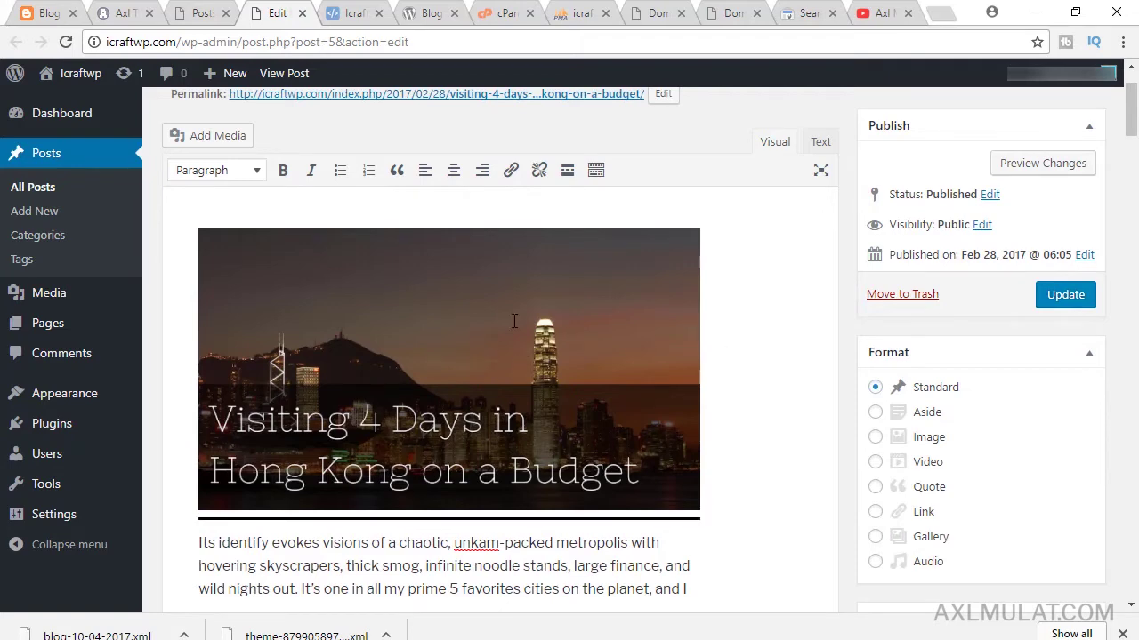
left_click_drag(1133, 116, 1134, 110)
left_click(1064, 291)
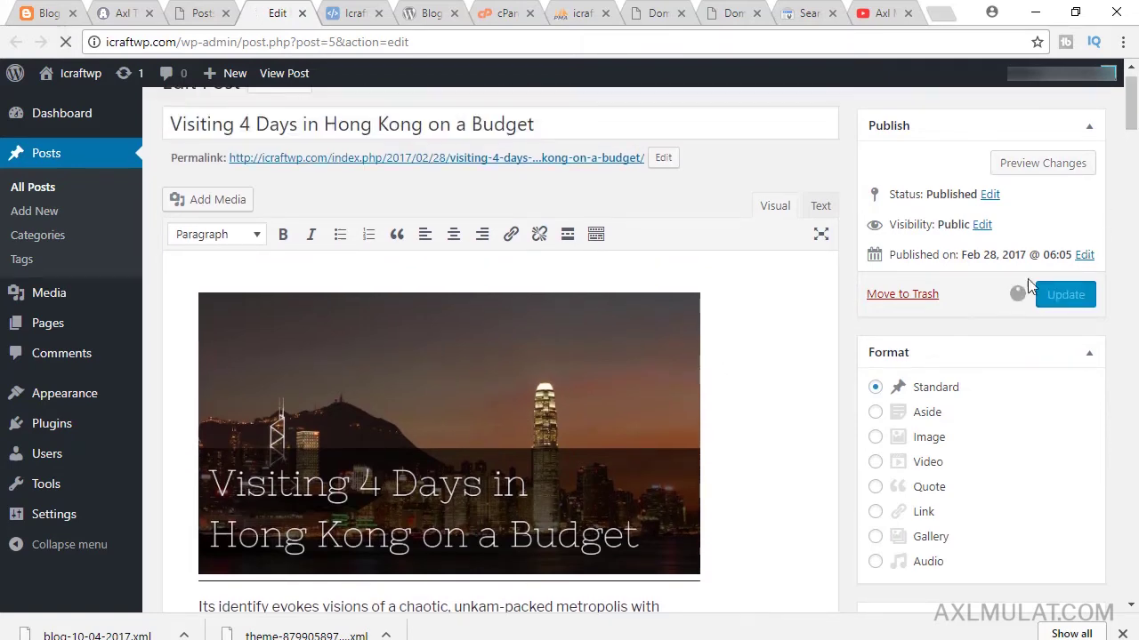
Step: Reload the icraftwp.com home page and compare the Hong Kong post's featured image with the image in its content
left_click(353, 14)
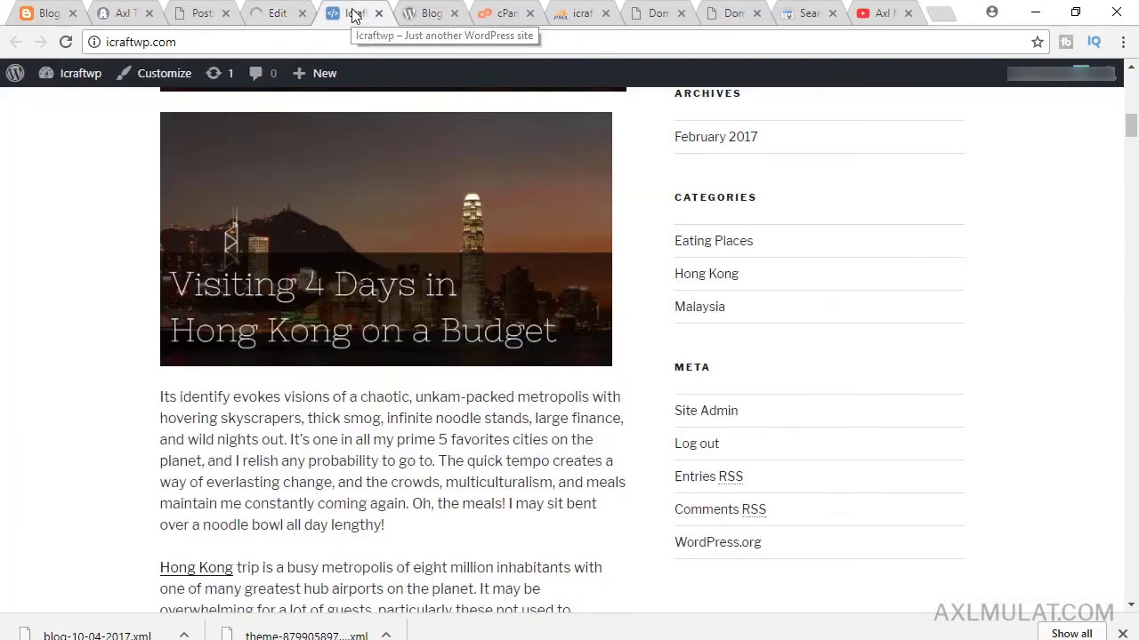
left_click(318, 43)
key("Return")
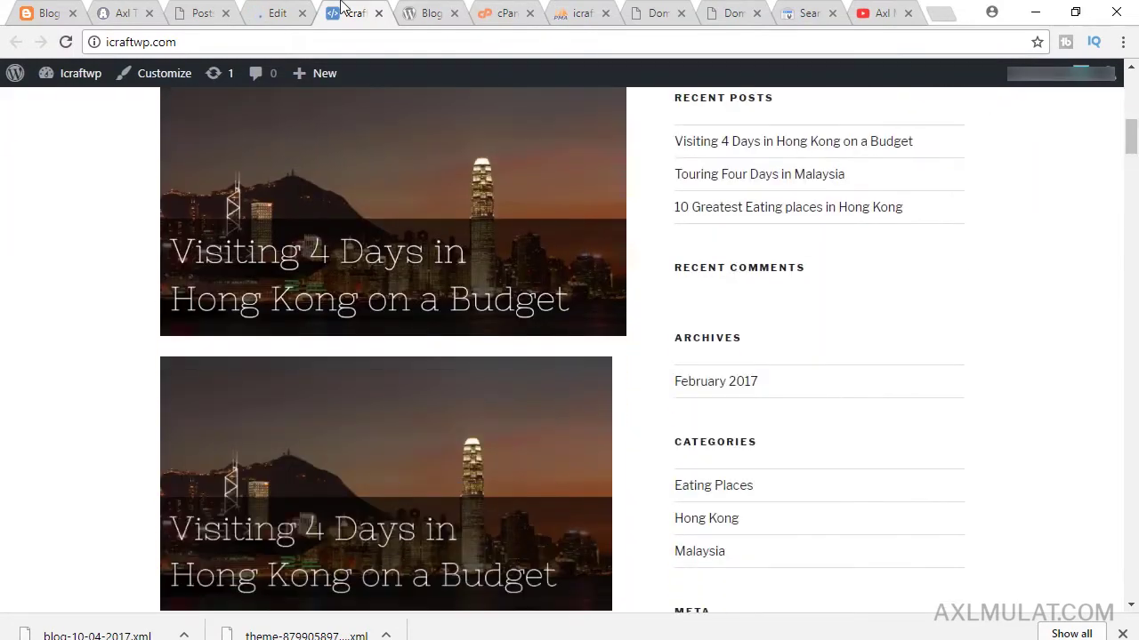
Step: Remove the duplicate image at the start of the Hong Kong post's content and update the post
left_click(278, 7)
mouse_move(1135, 125)
left_mouse_down()
mouse_move(1134, 190)
mouse_move(1134, 135)
left_mouse_up()
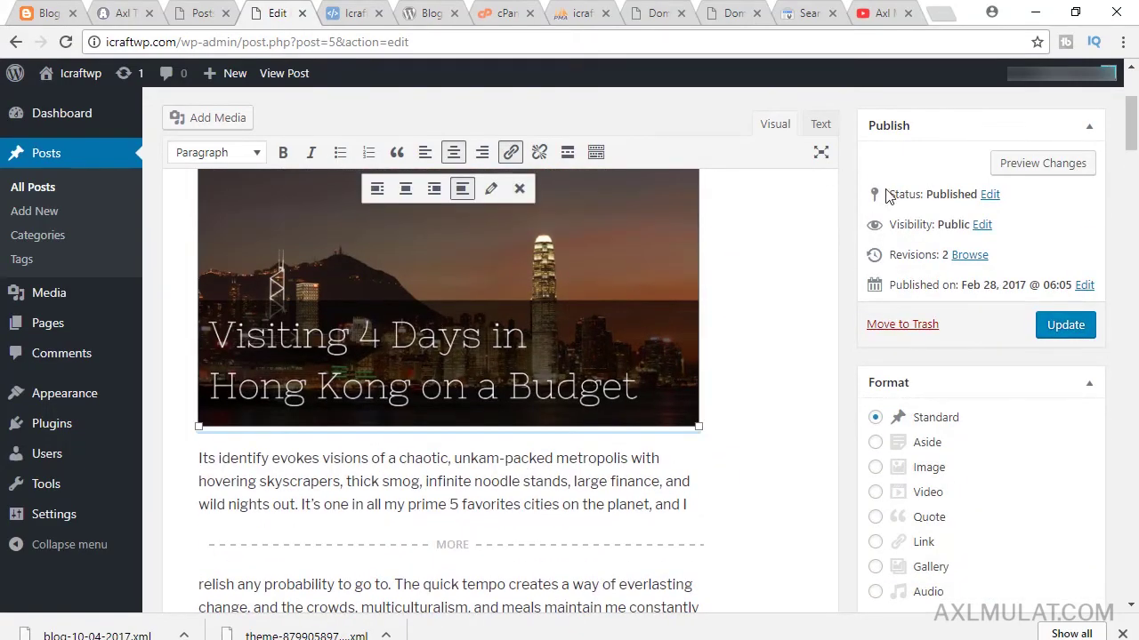
left_click(520, 188)
left_click_drag(1132, 135, 1136, 211)
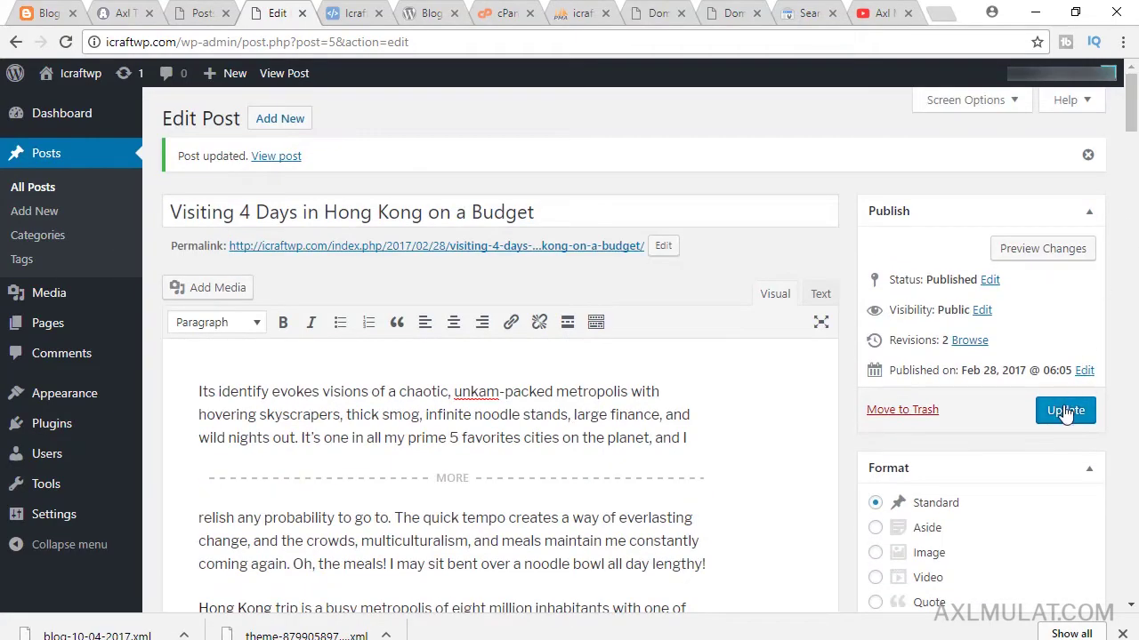
left_click(1066, 411)
Step: Reload the home page to review the shortened Hong Kong post, and open its full page to read through the content
left_click(377, 12)
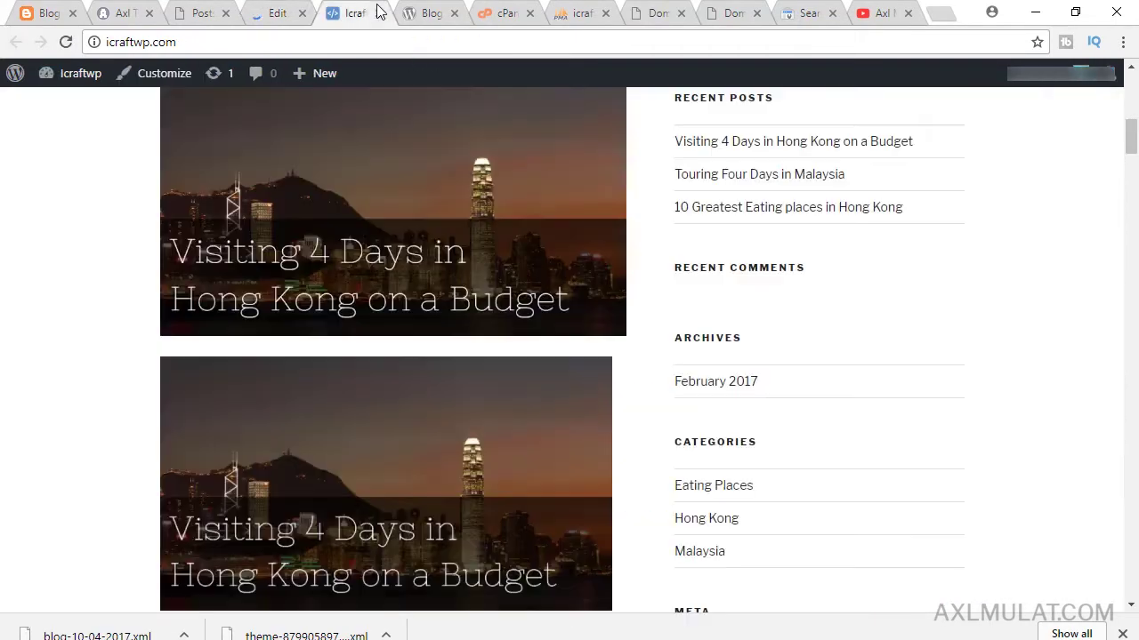
left_click(312, 36)
key("Return")
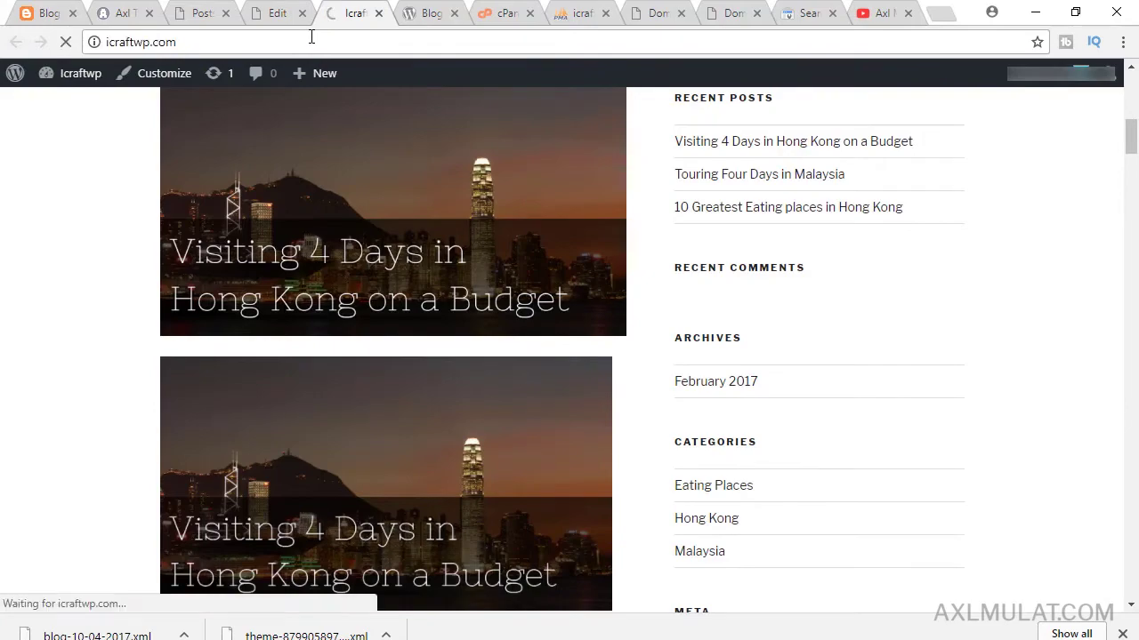
left_click_drag(1130, 149, 597, 218)
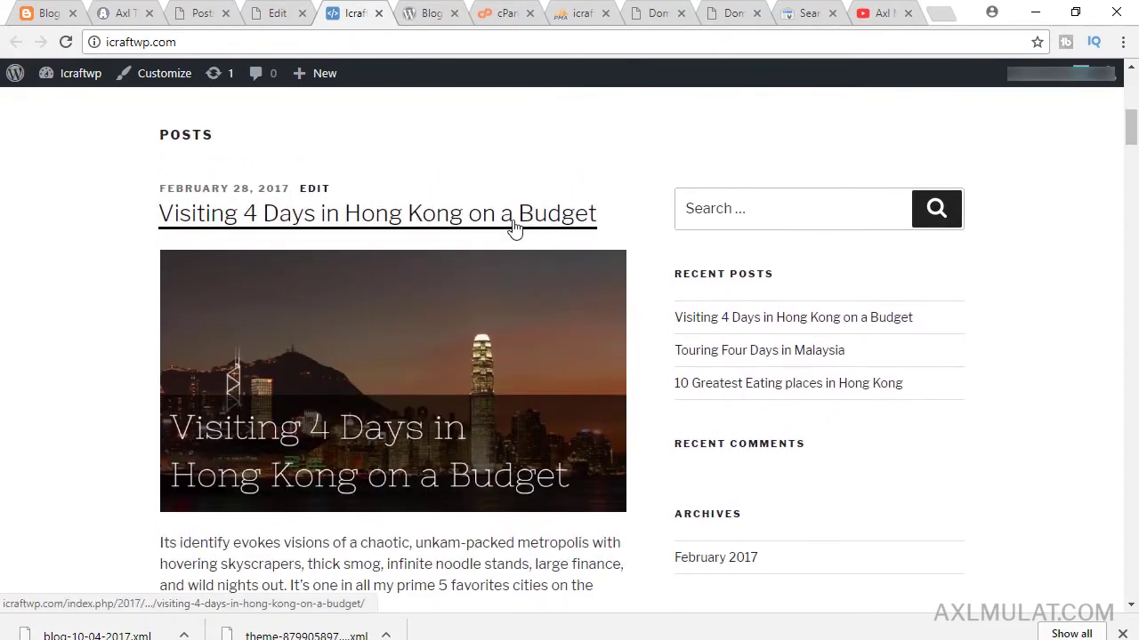
left_click_drag(1135, 125, 1135, 140)
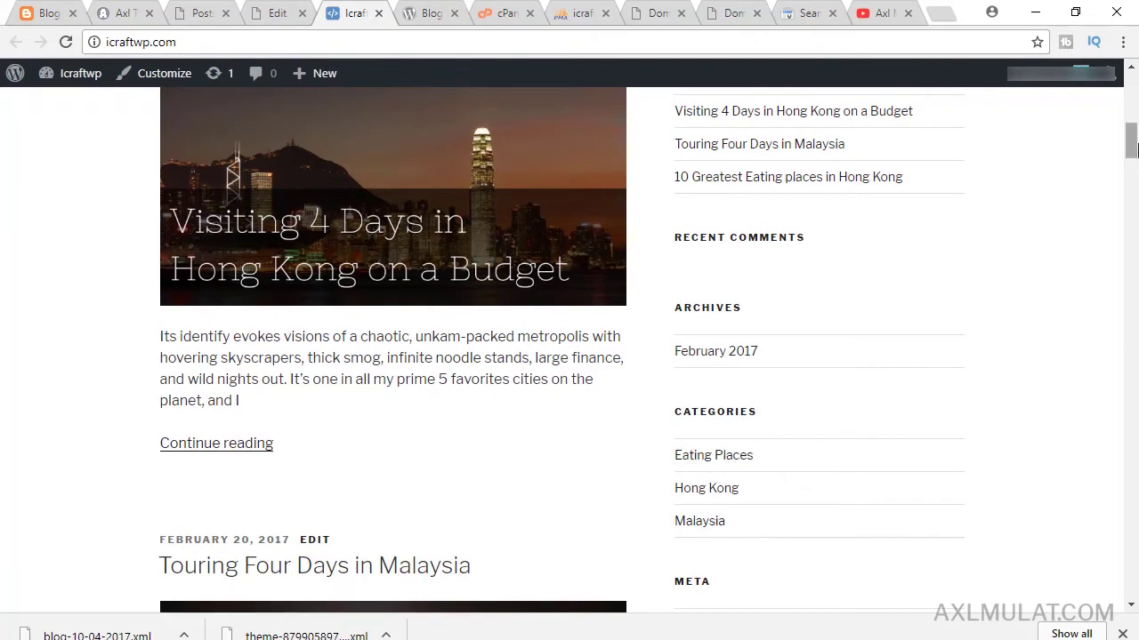
left_click_drag(1134, 145, 1134, 138)
left_click(400, 133)
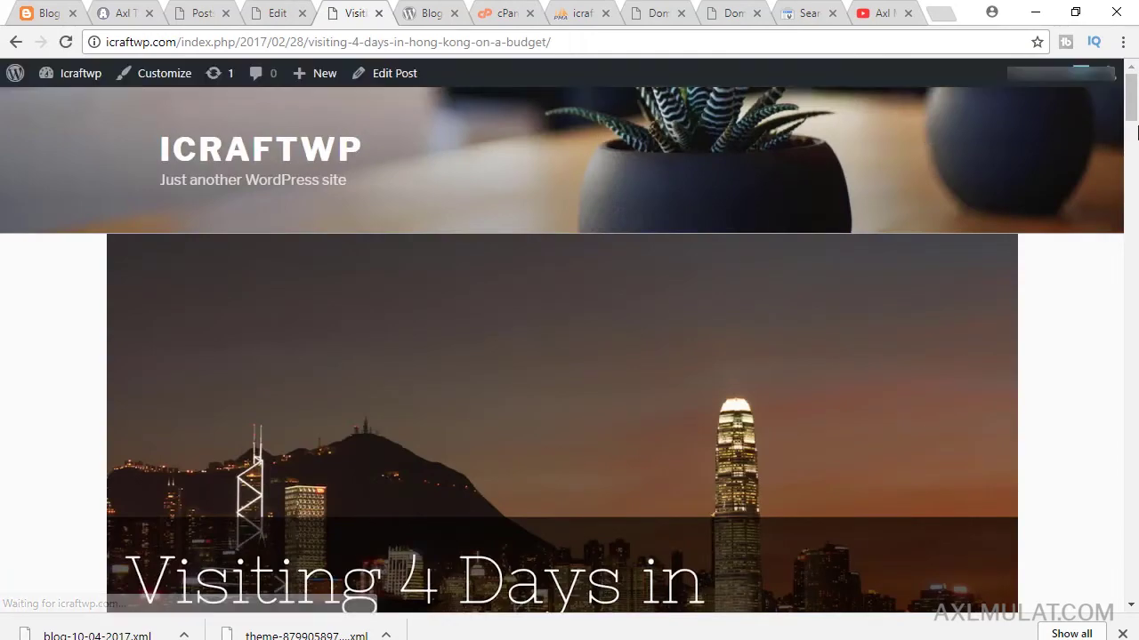
left_click_drag(1133, 111, 1132, 311)
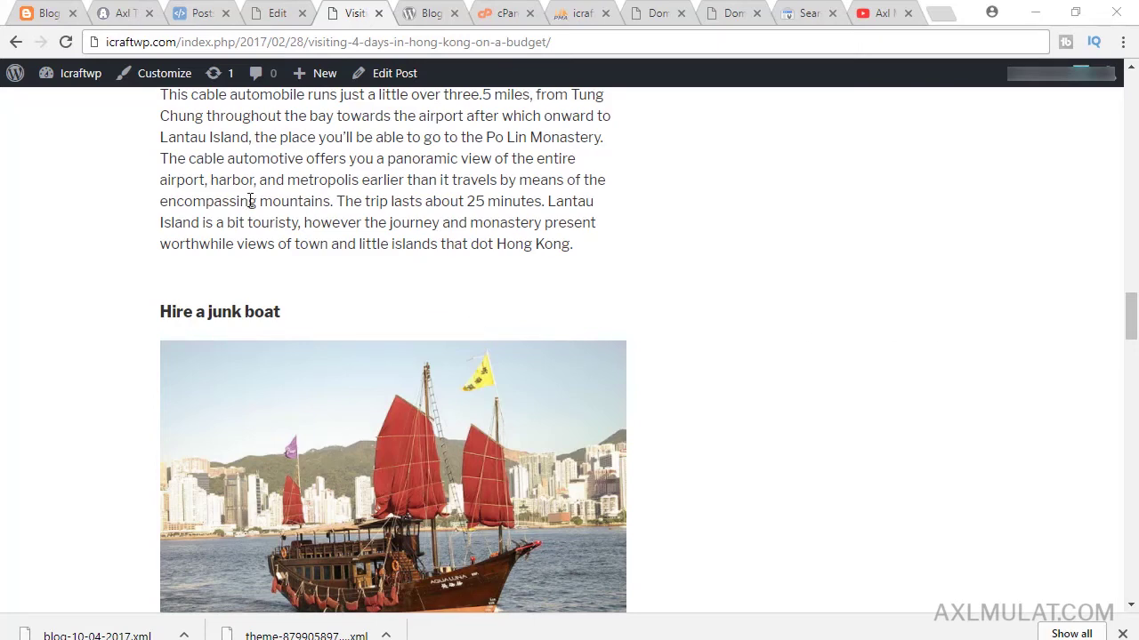
left_click(201, 13)
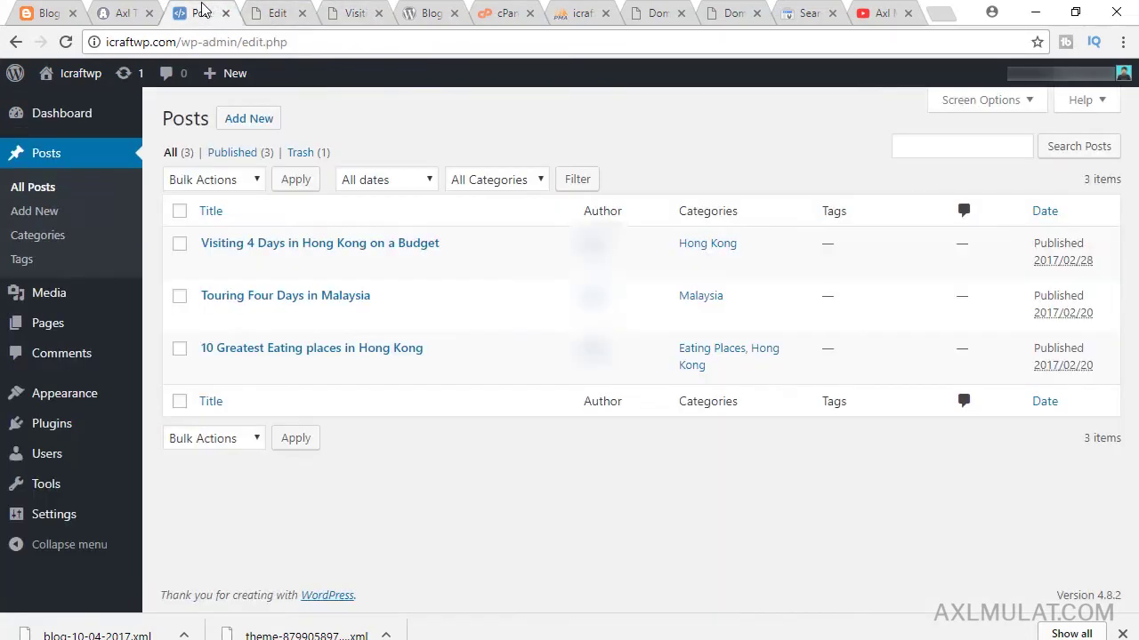
mouse_move(41, 516)
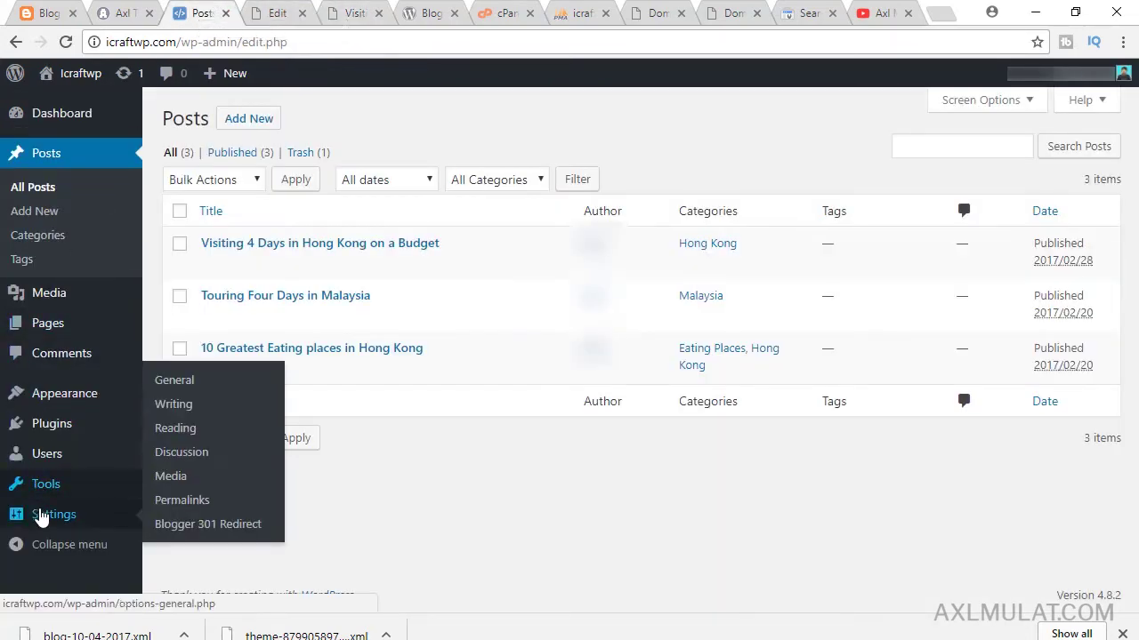
left_click(182, 391)
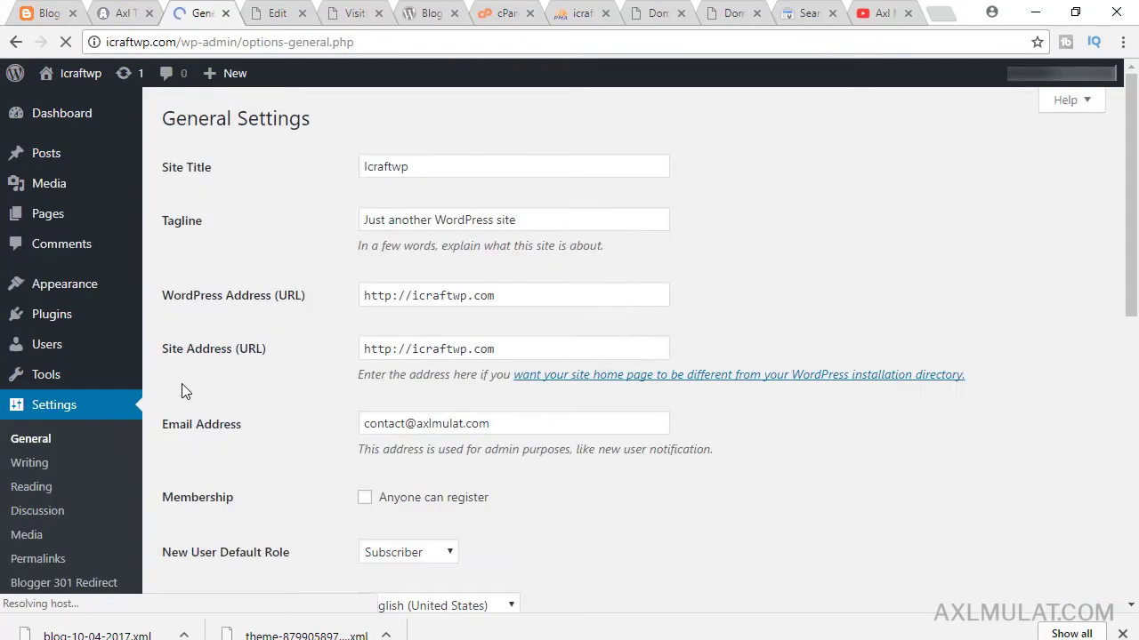
left_click(466, 298)
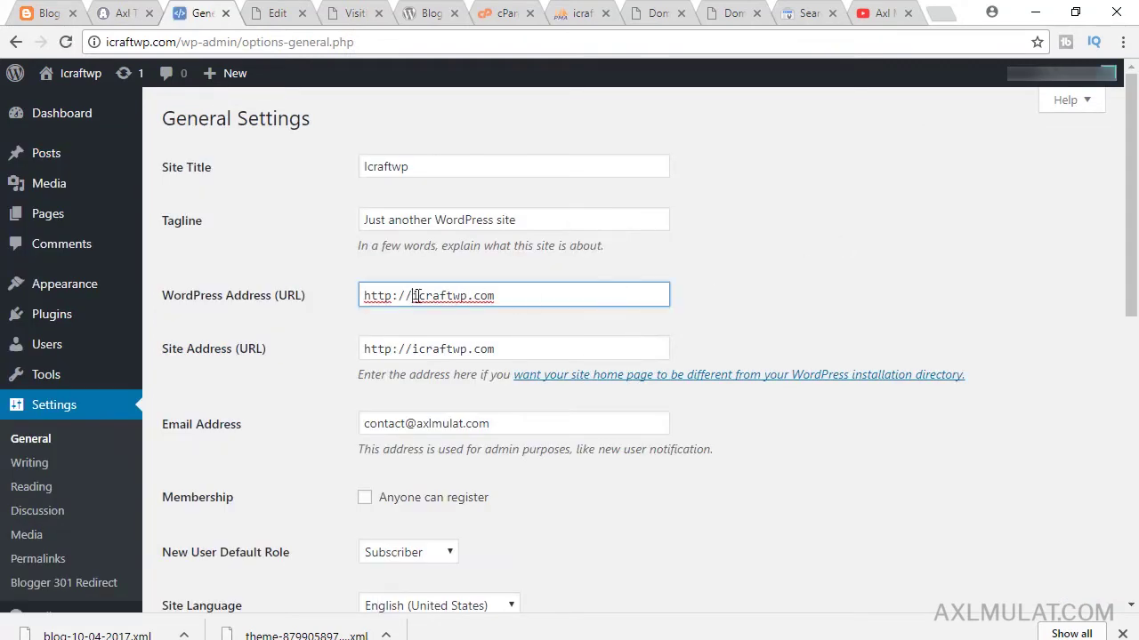
type("www.")
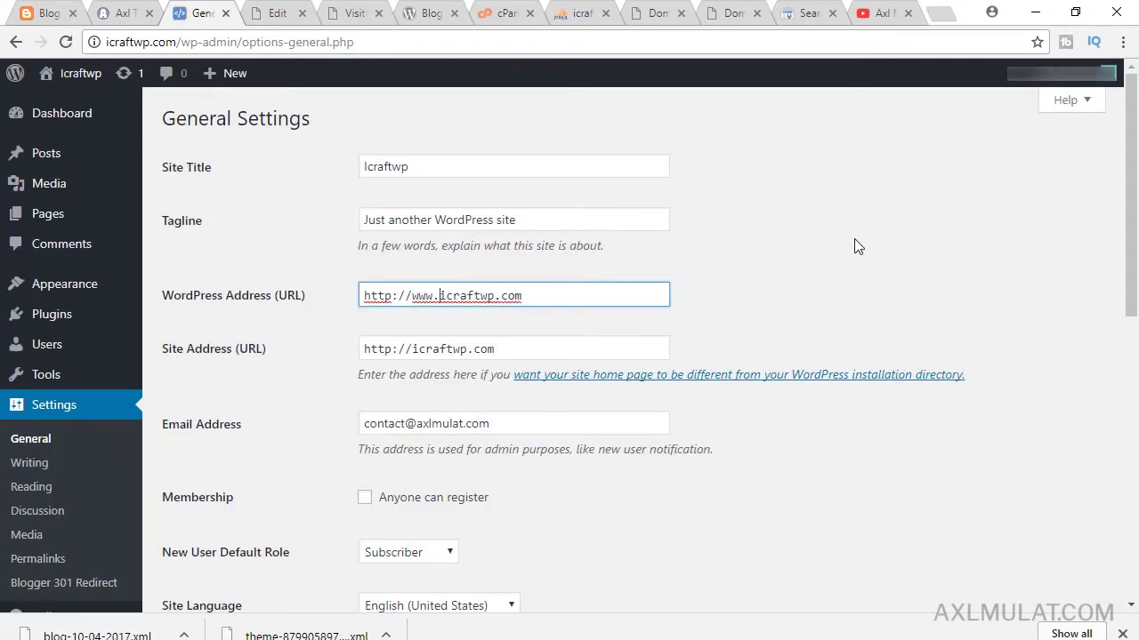
left_click(413, 350)
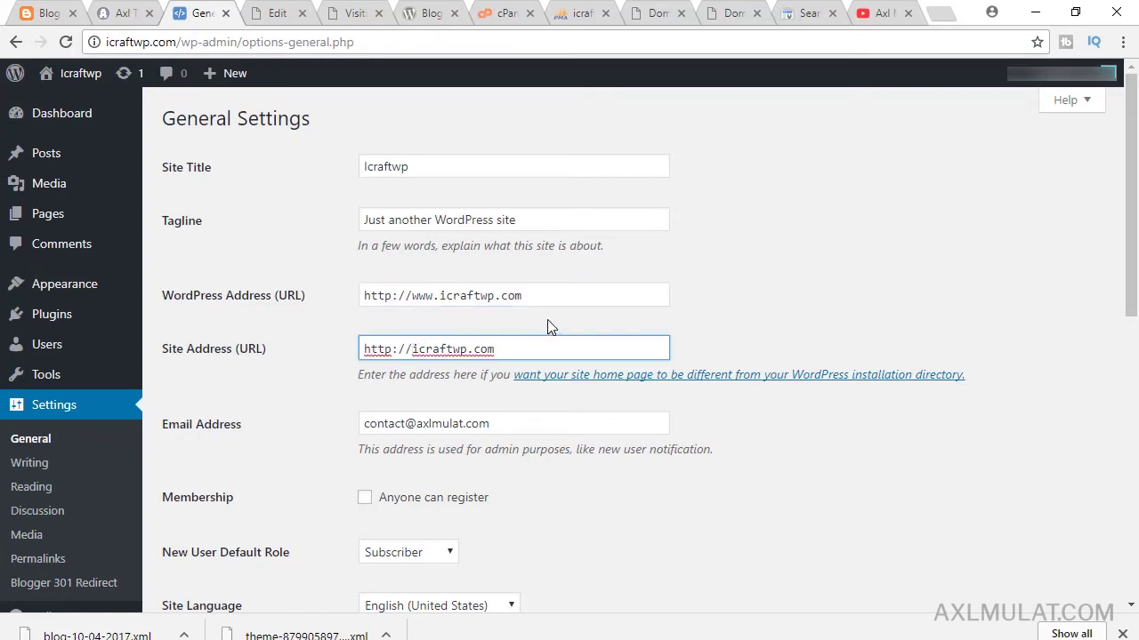
type("www.")
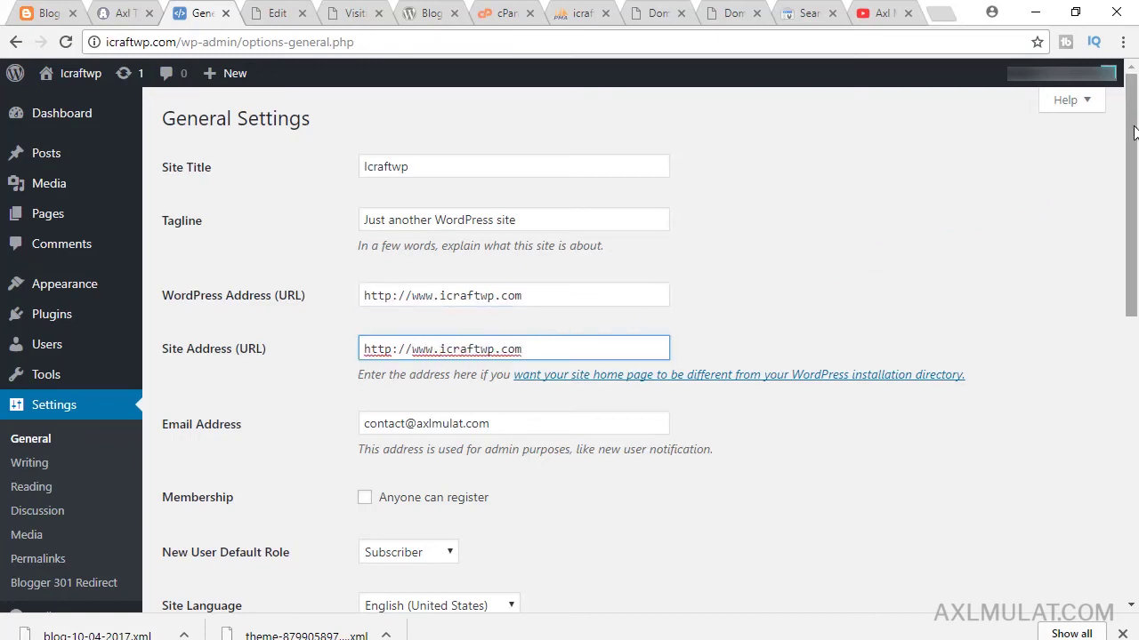
left_click_drag(1134, 132, 1108, 427)
left_click(219, 523)
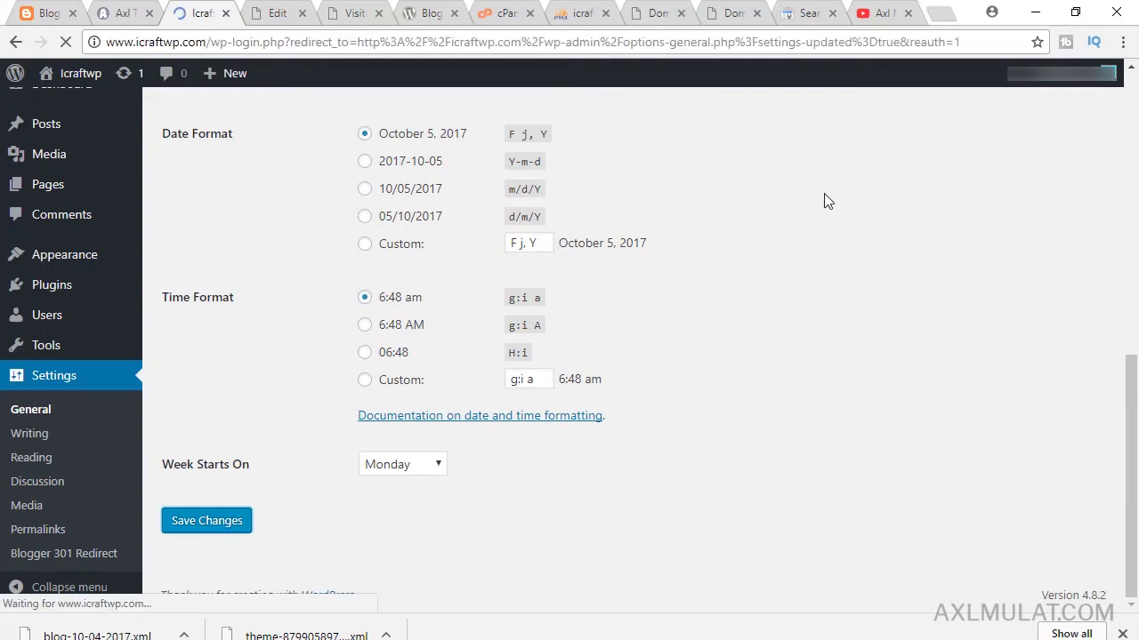
Step: Log back in to WordPress with the saved username and password, with Remember Me enabled
left_click(526, 316)
left_click(505, 347)
left_click(456, 422)
key("Return")
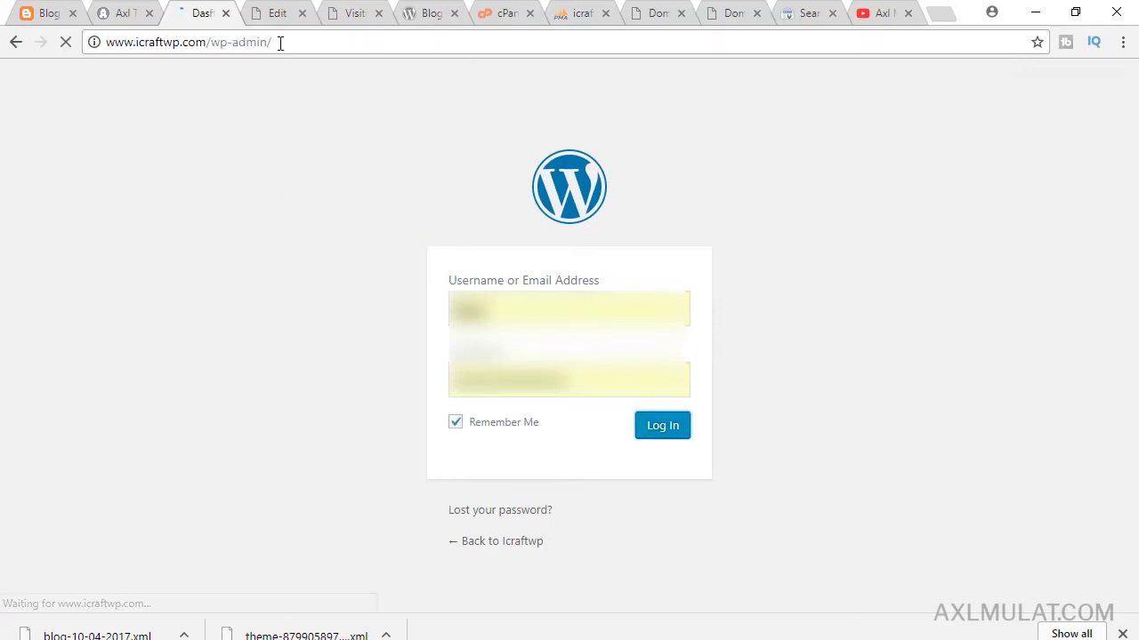
Step: Return to the published Hong Kong post and go from its site title to the Icraftwp home page
left_click(355, 14)
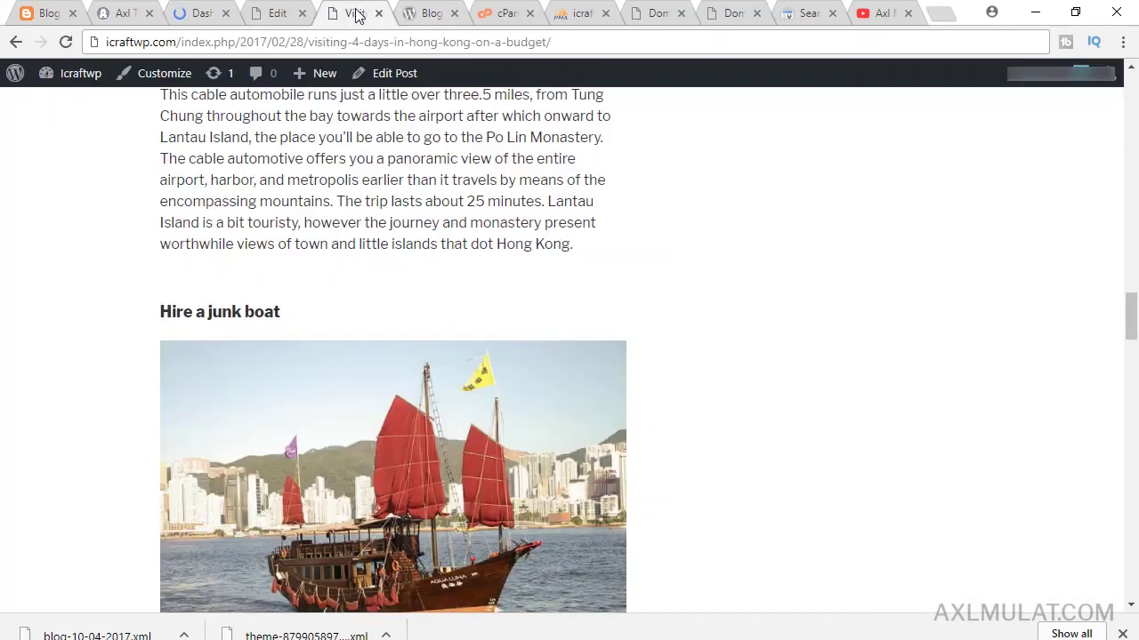
left_click_drag(1130, 313, 1129, 93)
left_click(218, 152)
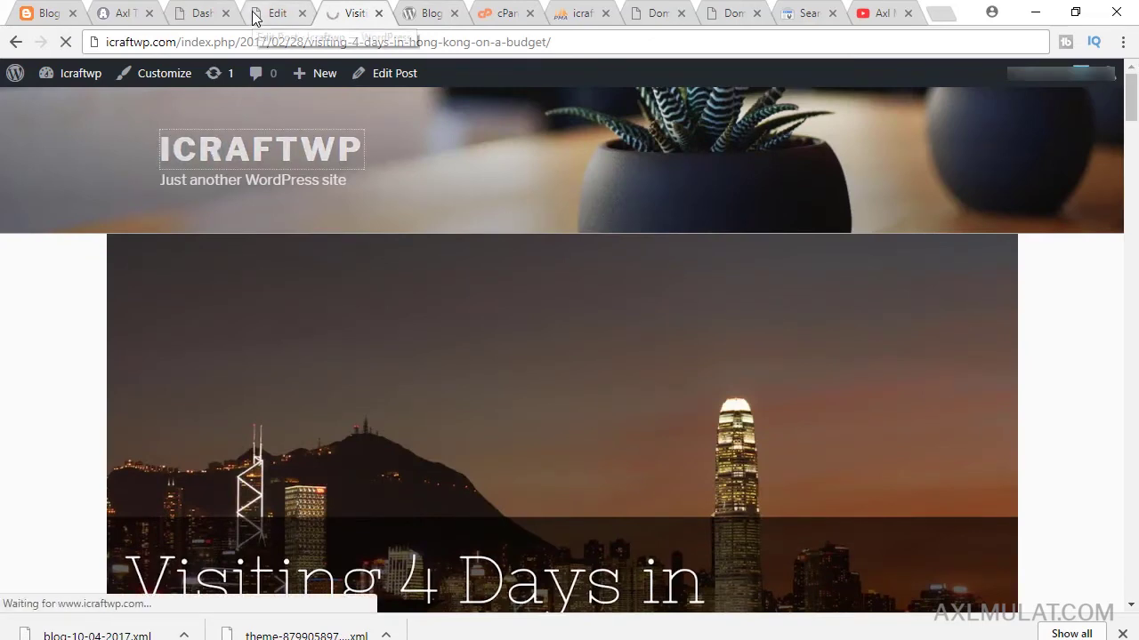
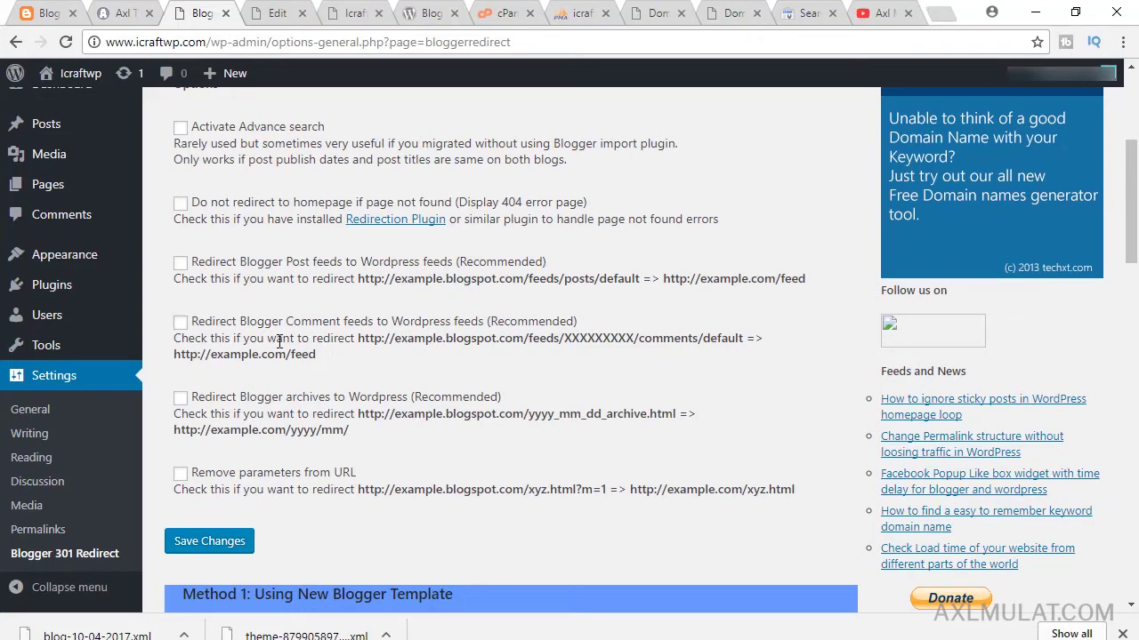
Step: Enable redirecting Blogger archives to WordPress, copy the Method 1 Blogger template code, and save the Blogger 301 Redirect settings
left_click(181, 398)
left_click_drag(1130, 214, 889, 253)
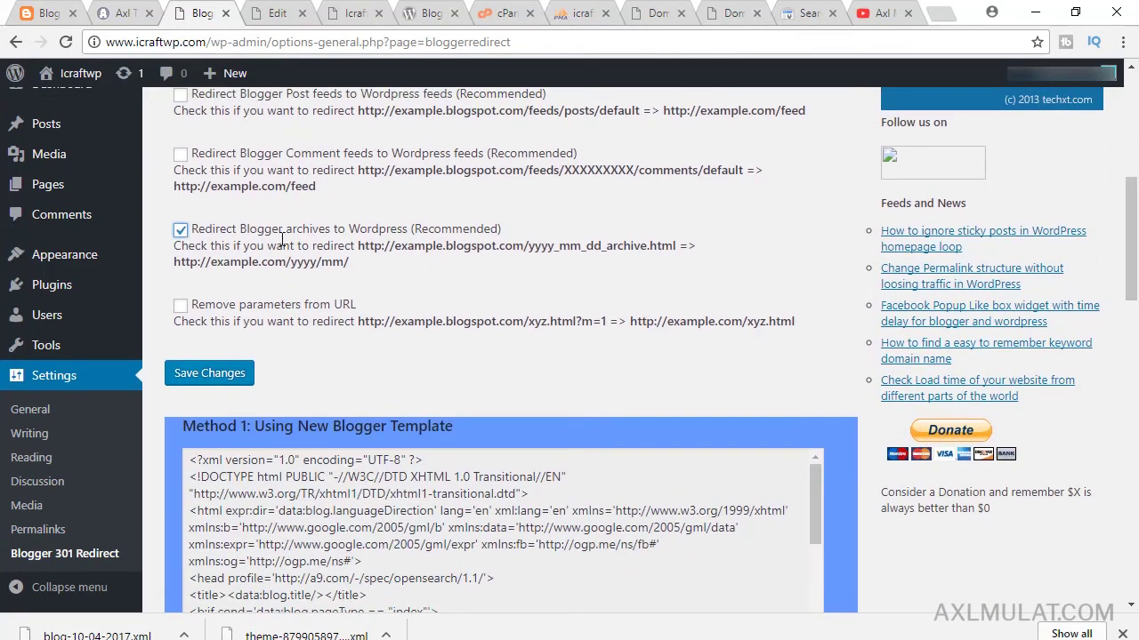
left_click(270, 463)
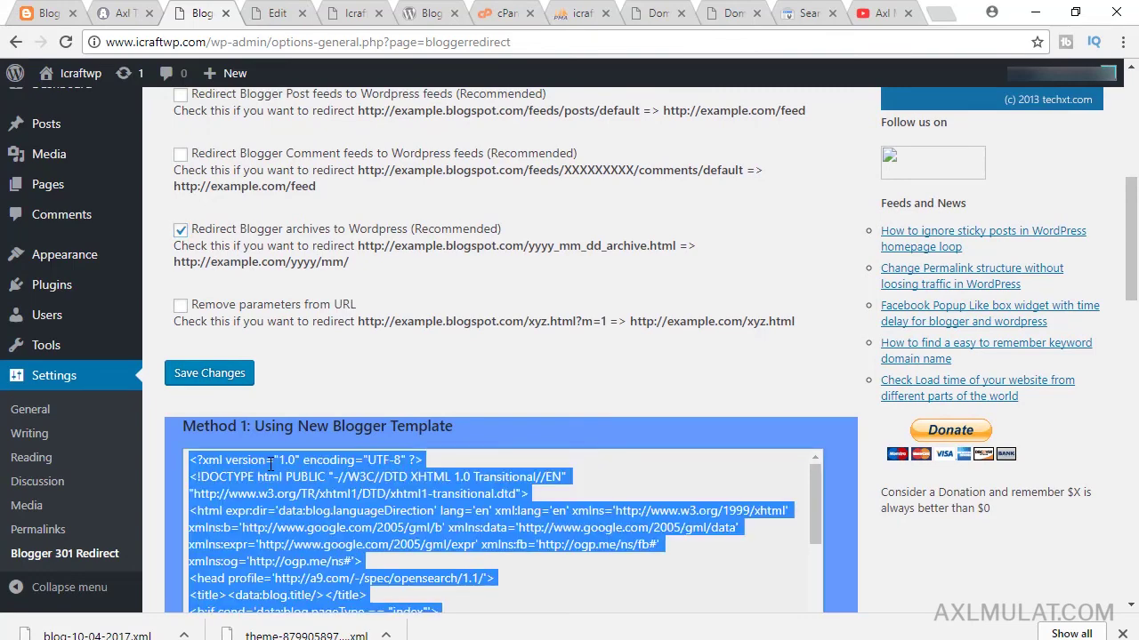
left_click_drag(1130, 214, 1084, 256)
left_click_drag(184, 235, 294, 235)
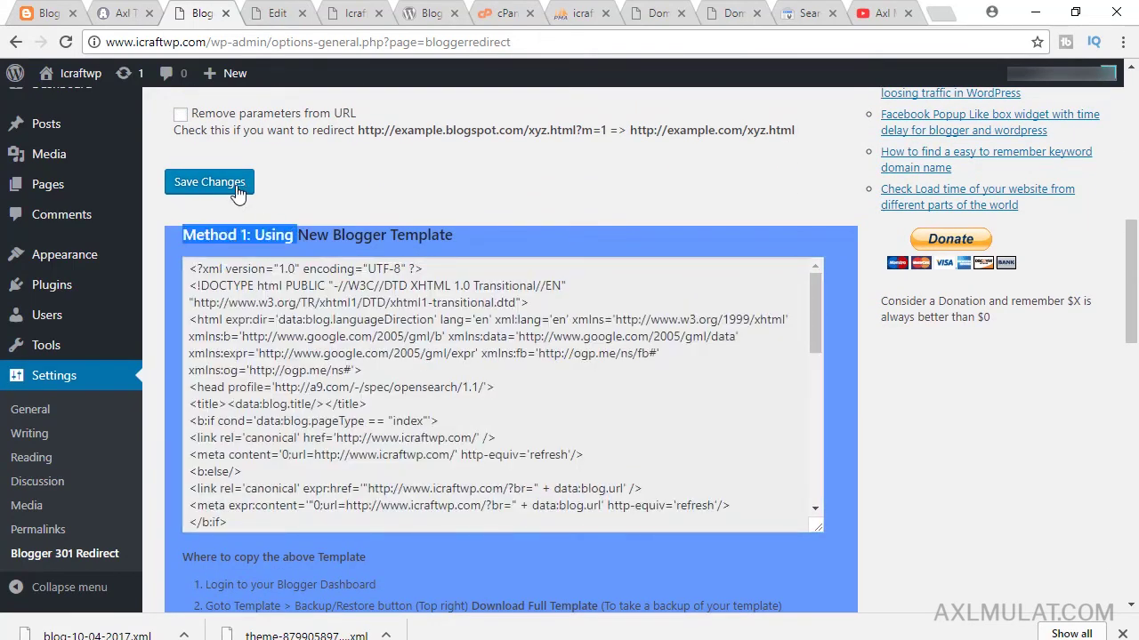
left_click(233, 187)
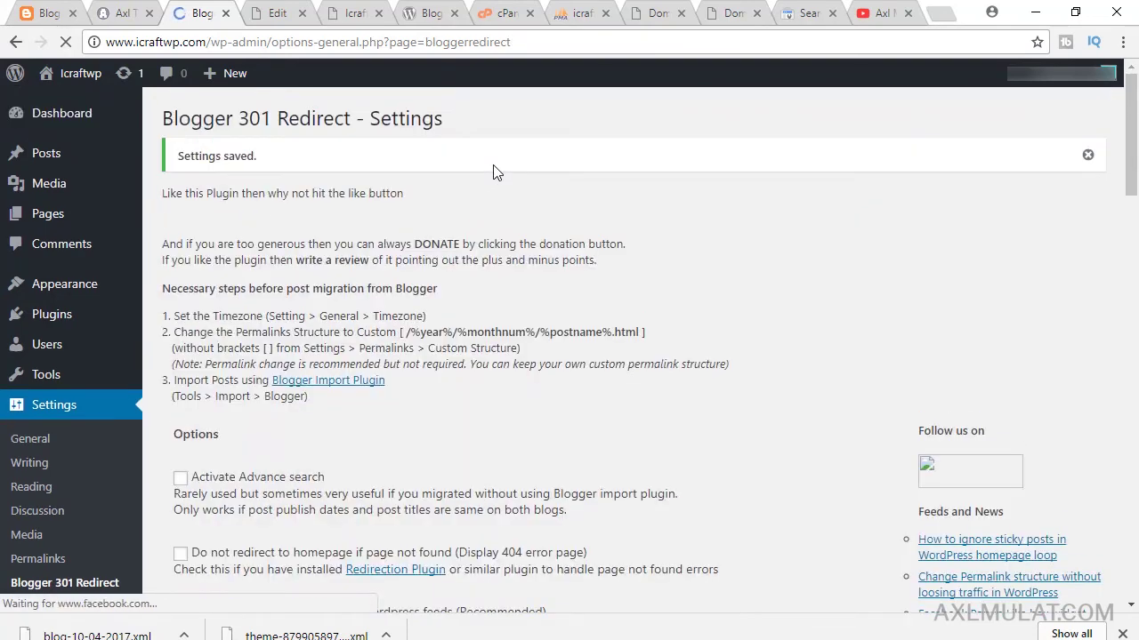
Step: Switch to Blogger, replace the Axl Traveler theme's entire HTML with the copied redirect template, and save the theme
left_click(38, 8)
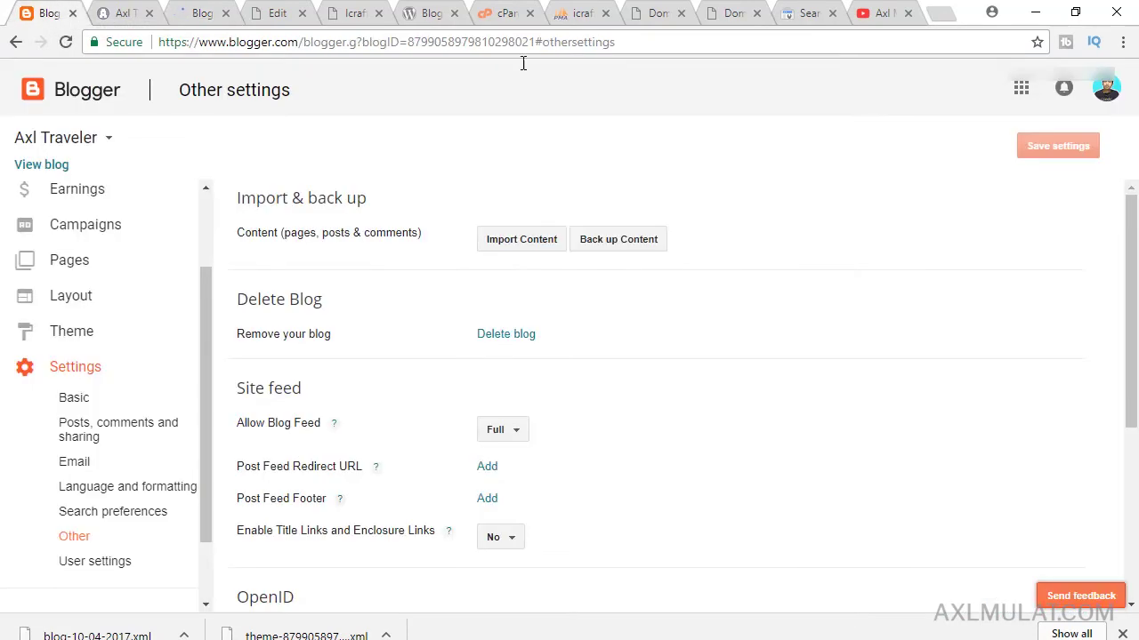
left_click(107, 328)
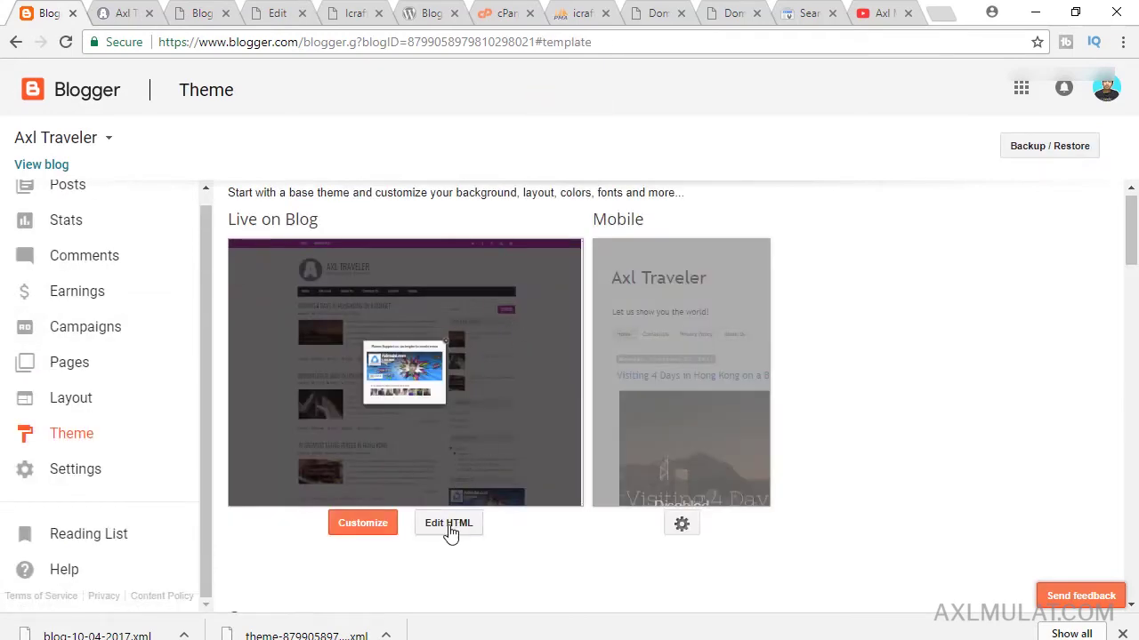
left_click(450, 528)
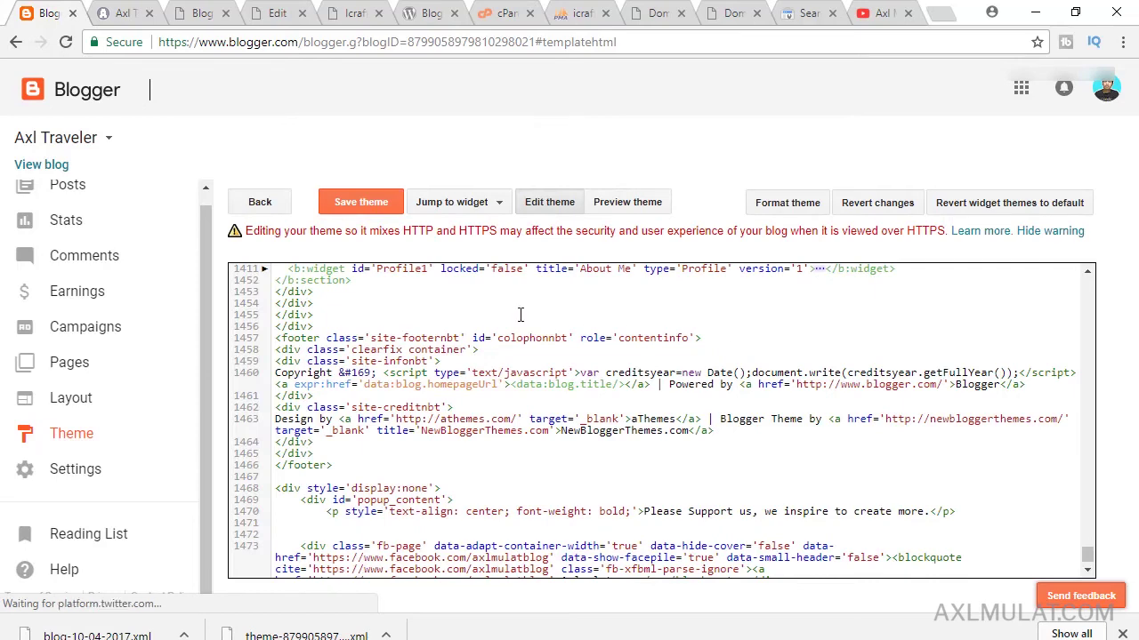
key("ctrl+a")
key("BackSpace")
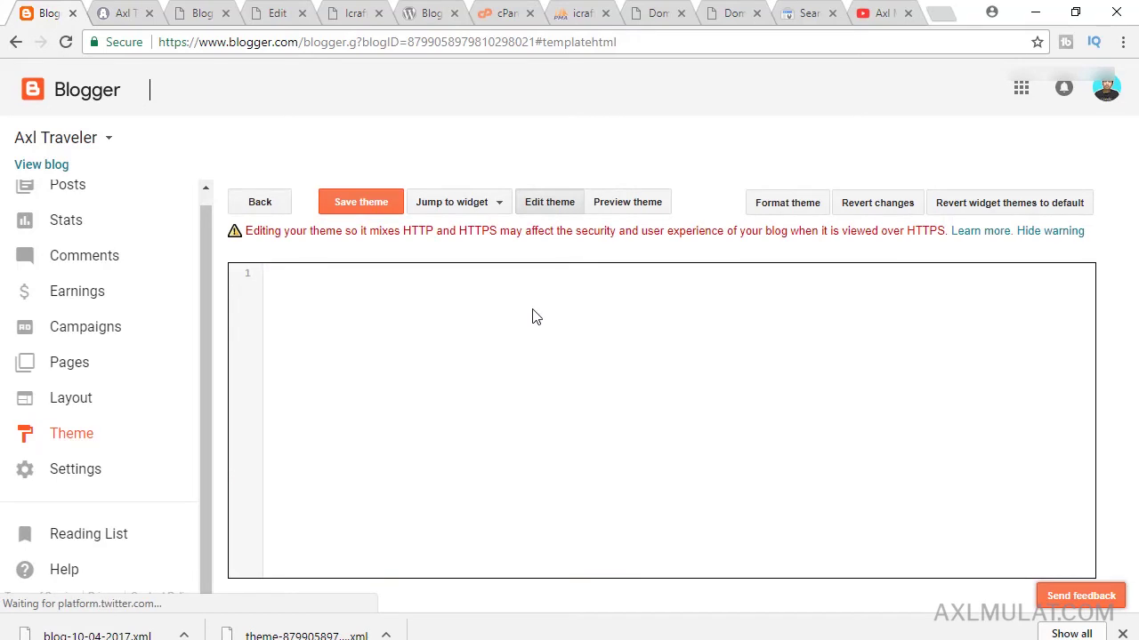
key("ctrl+v")
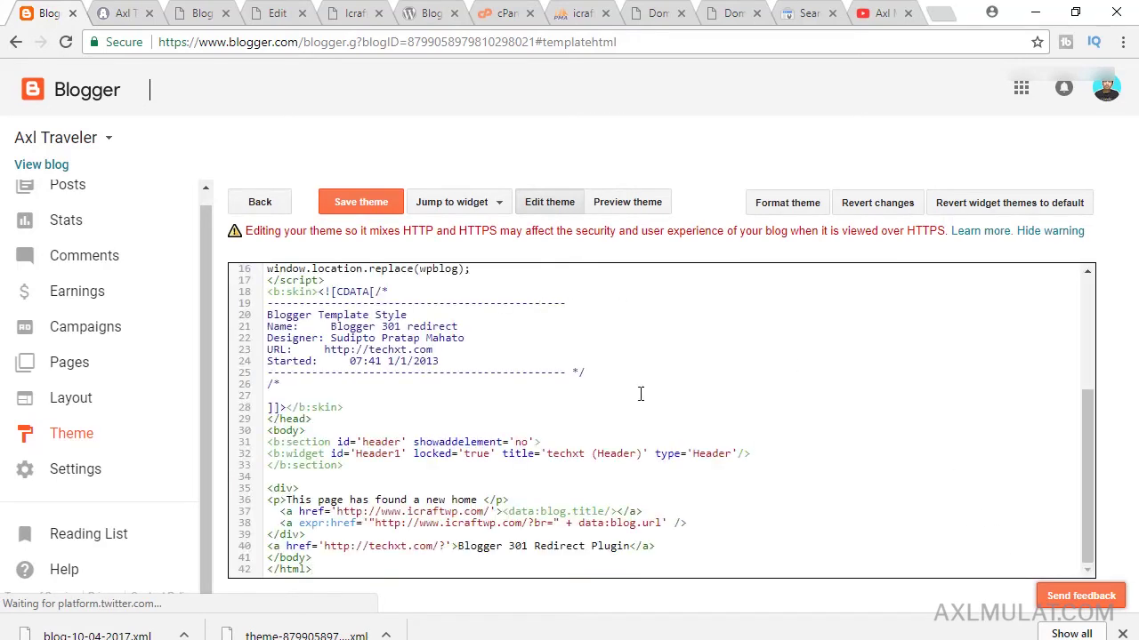
left_click(374, 205)
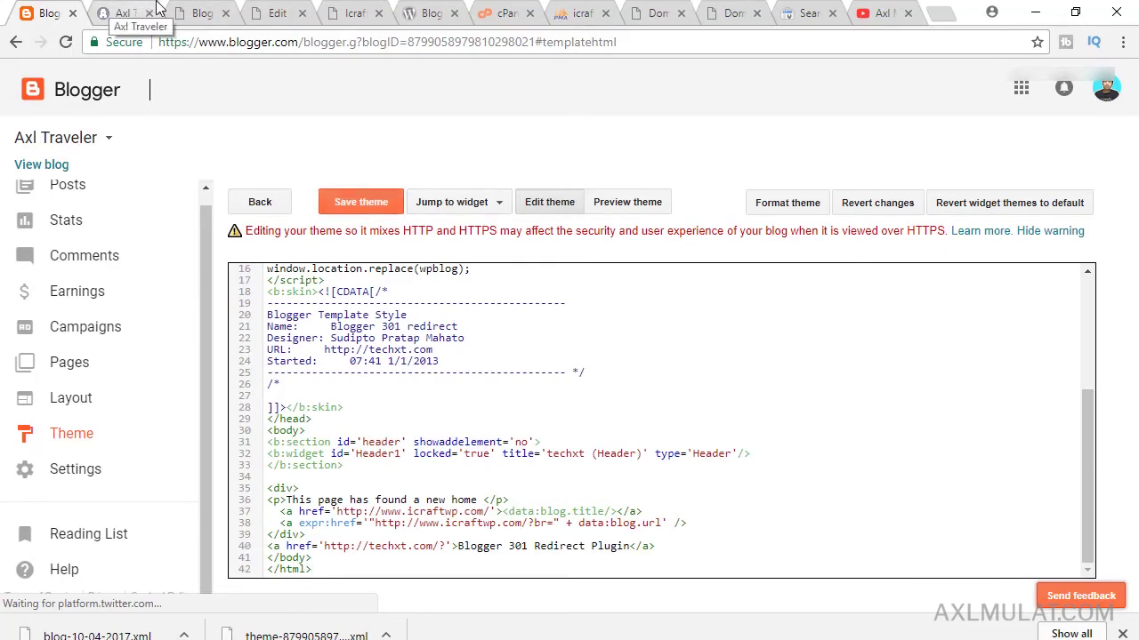
left_click(210, 11)
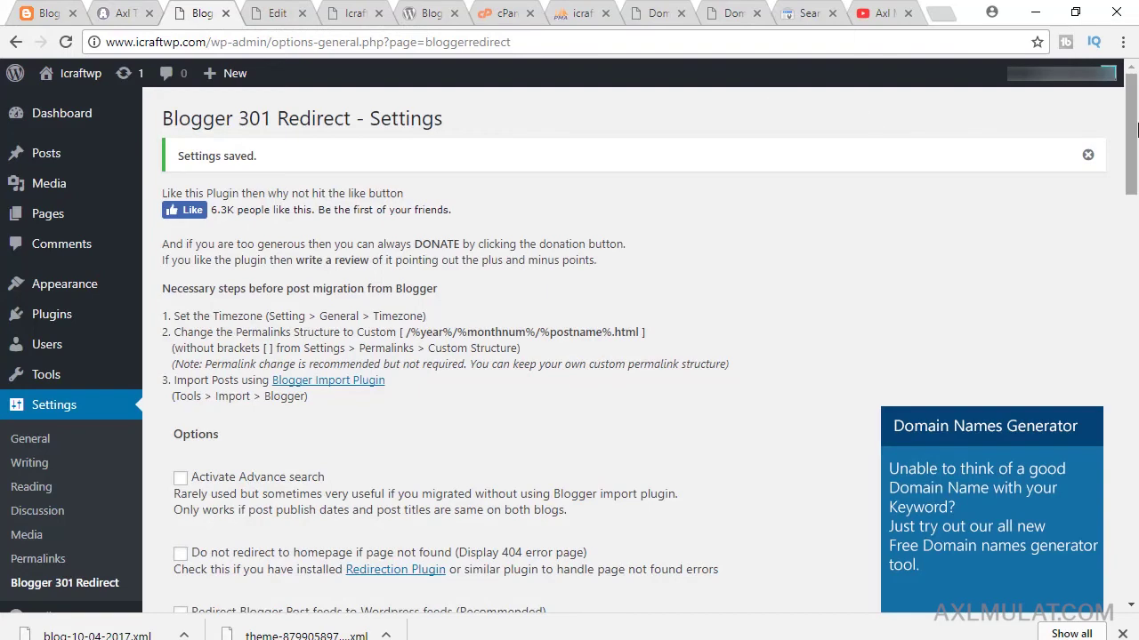
left_click_drag(1135, 129, 1137, 262)
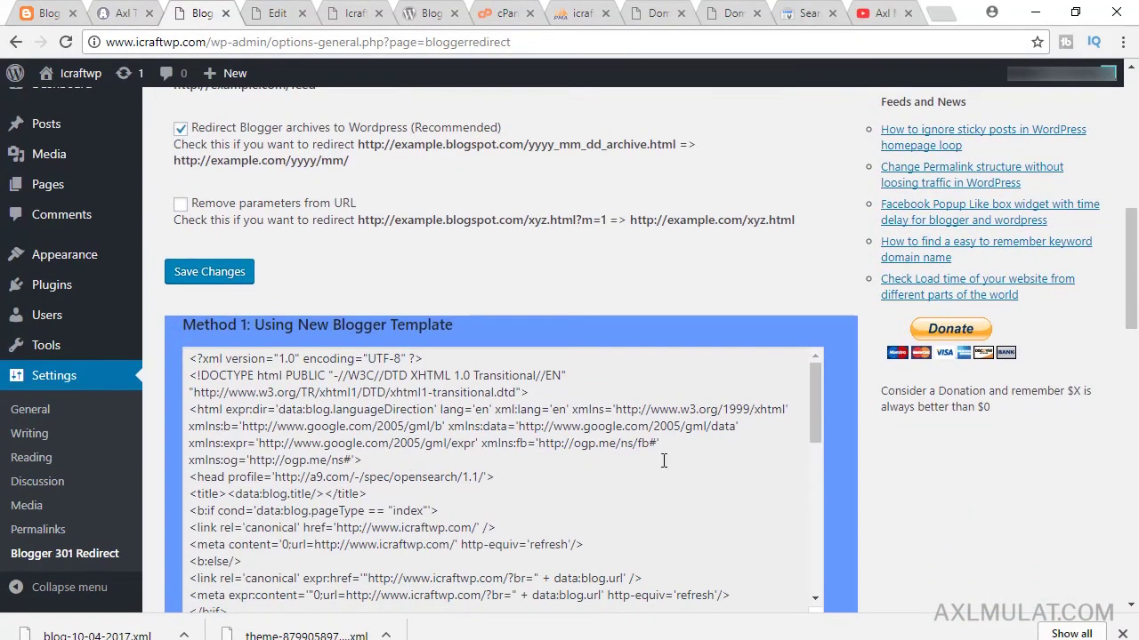
key("alt+Tab")
key("alt+Tab")
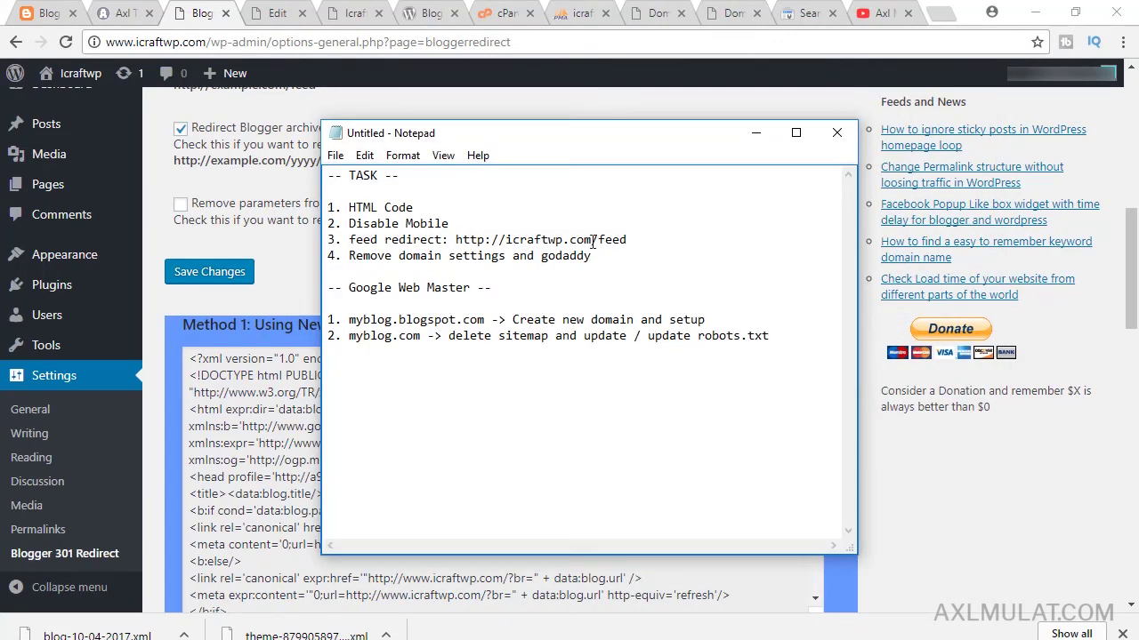
left_click(505, 239)
type("www,")
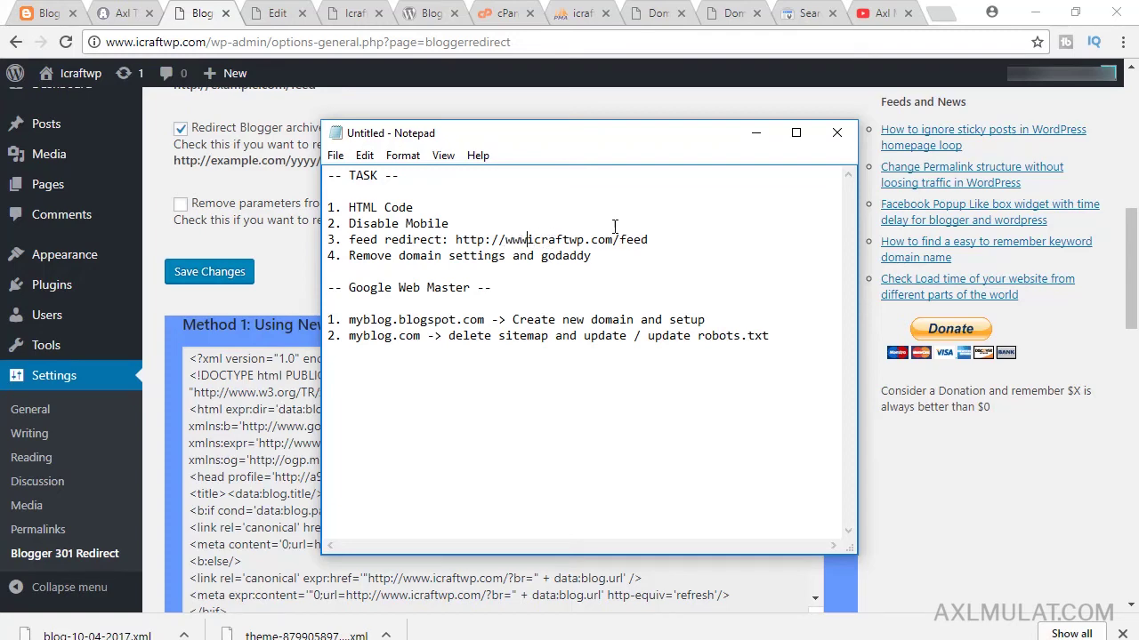
key("BackSpace")
type(".")
left_click_drag(656, 239, 457, 242)
key("ctrl+c")
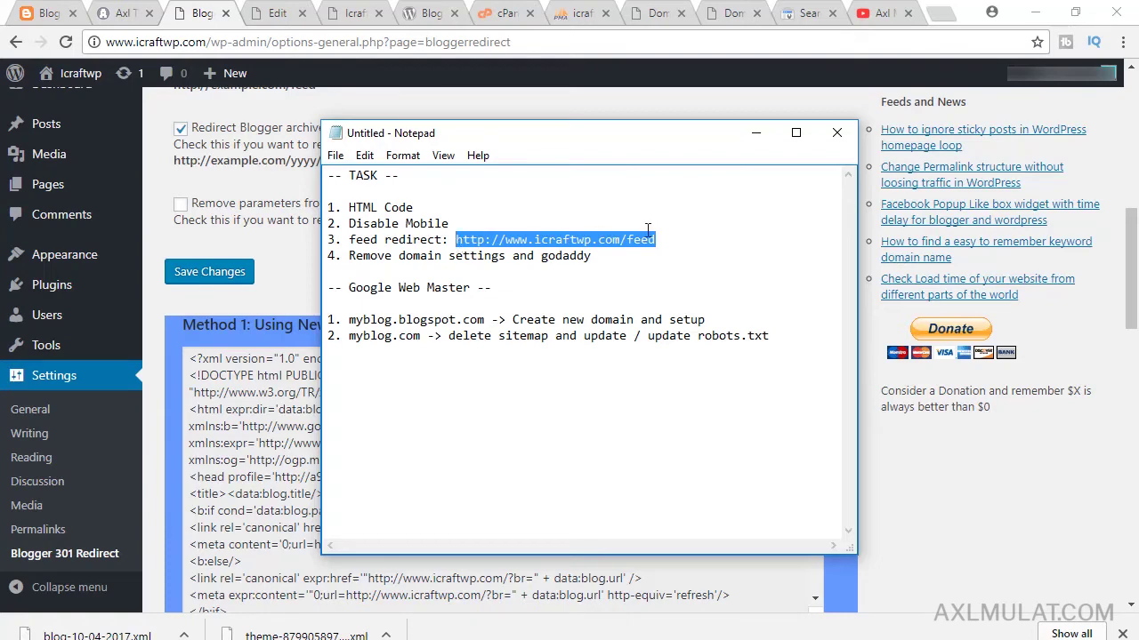
left_click(55, 12)
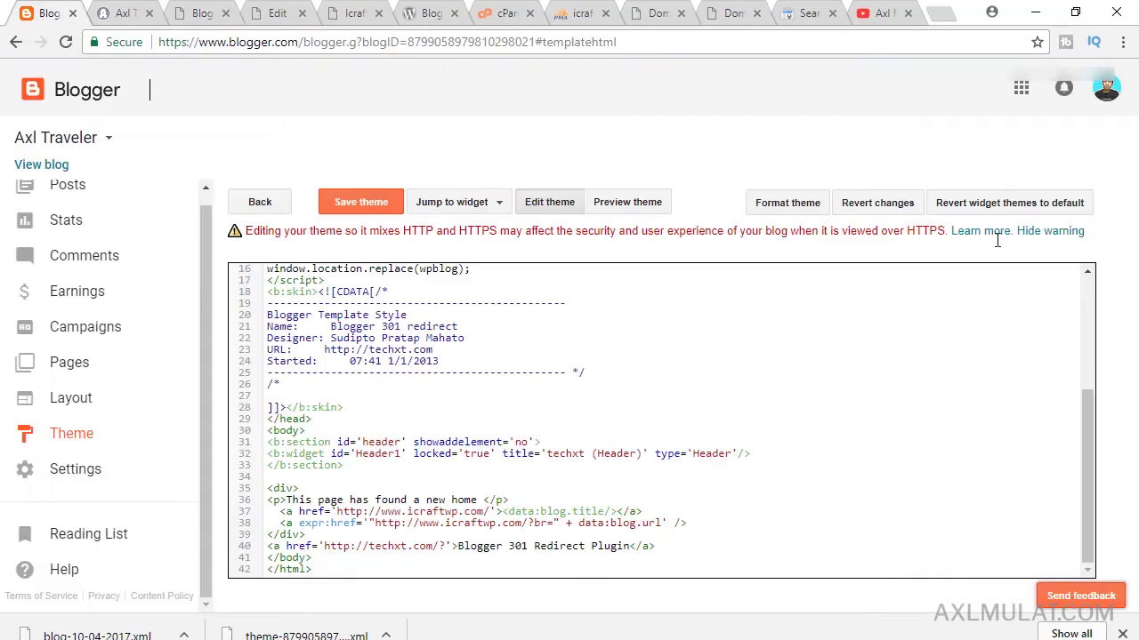
left_click(94, 471)
scroll(178, 463, "down", 1)
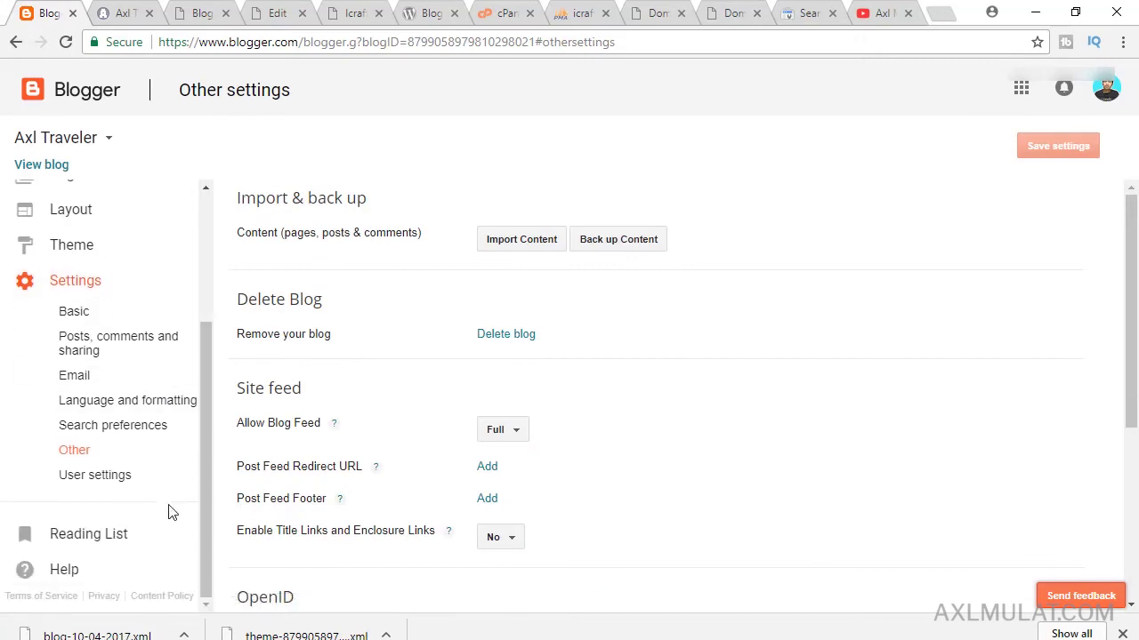
left_click(115, 481)
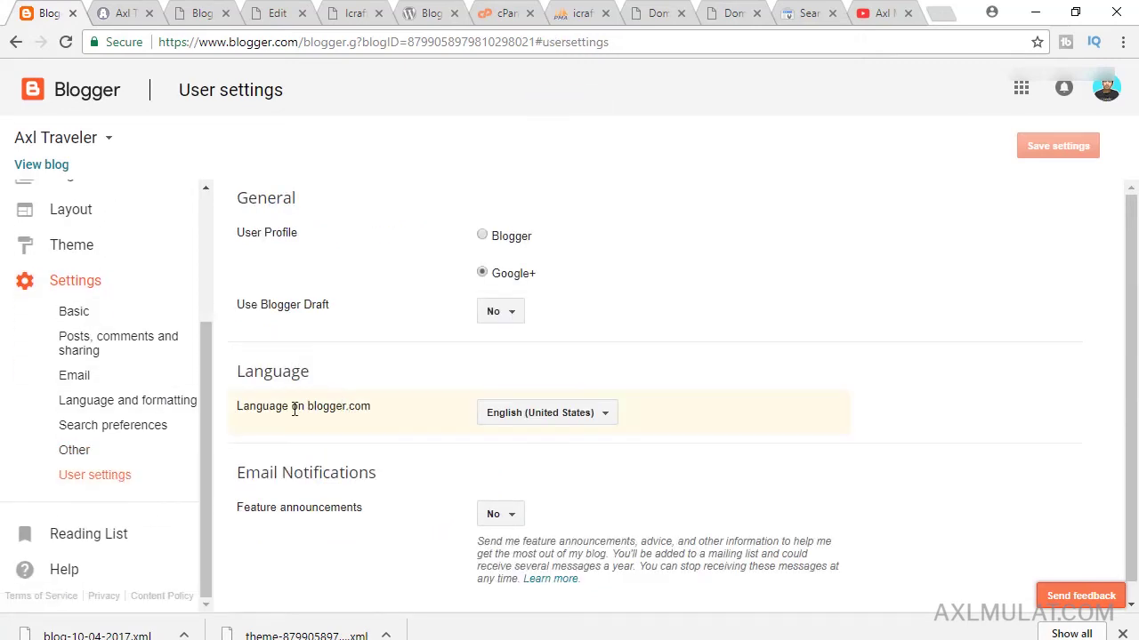
left_click(76, 451)
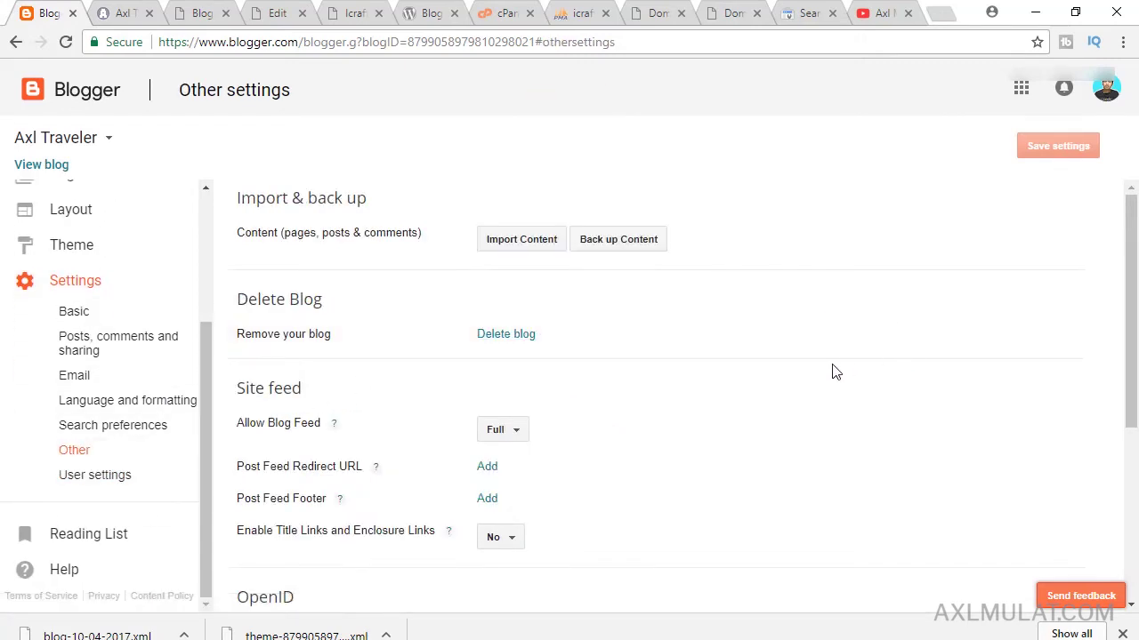
left_click(486, 467)
scroll(834, 277, "down", 2)
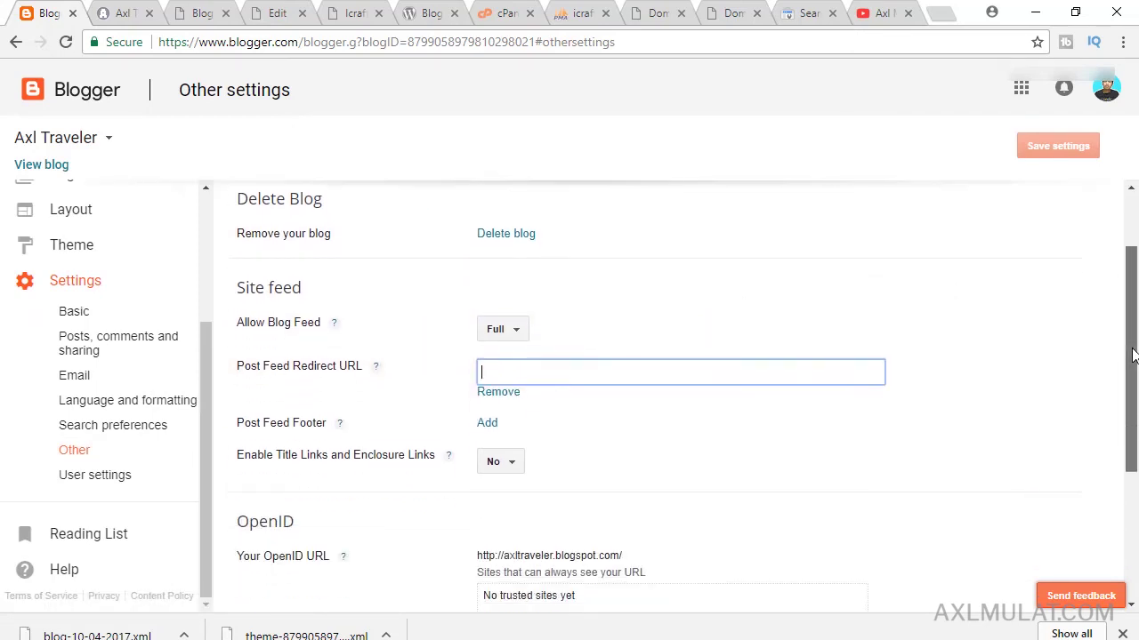
key("ctrl+v")
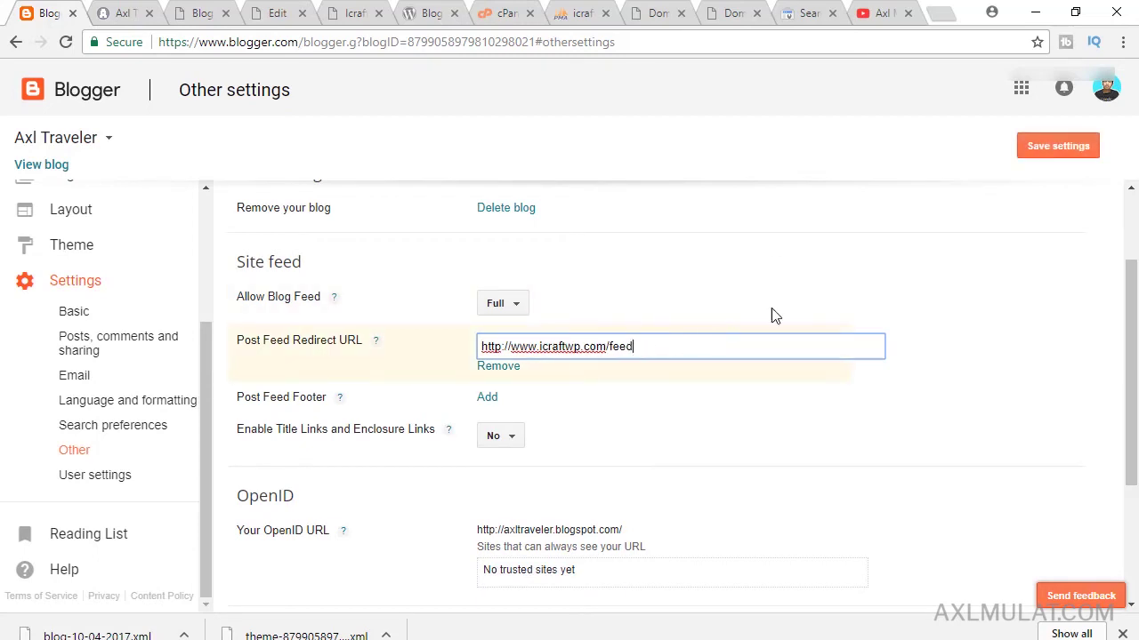
left_click(1070, 149)
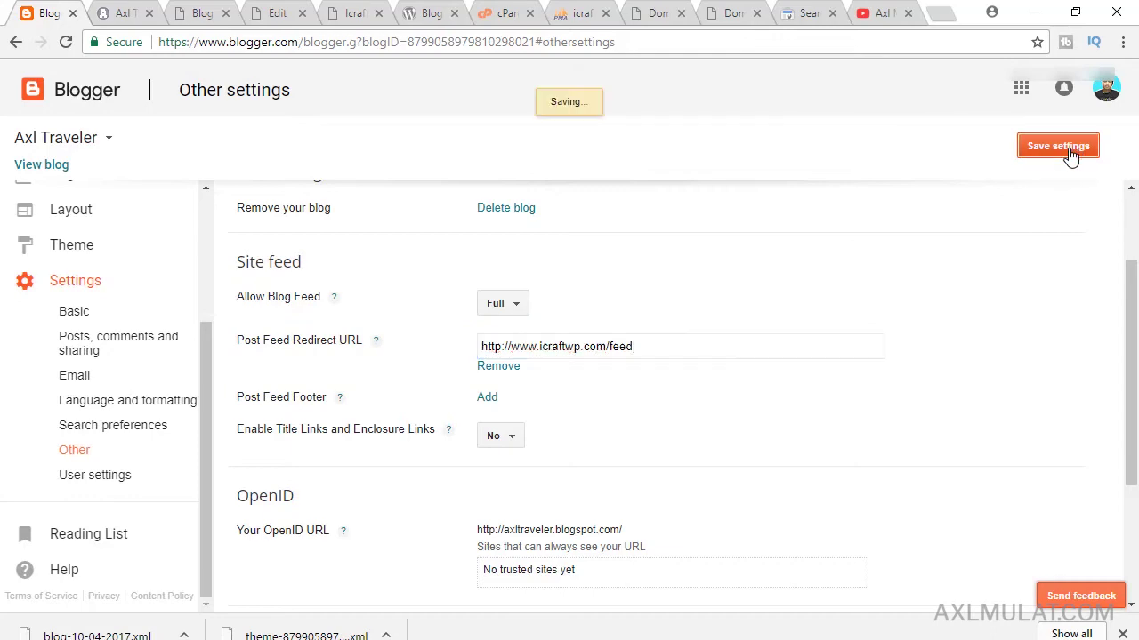
Step: Return to the Blogger 301 Redirect settings and copy the custom permalink structure /%year%/%monthnum%/%postname%.html from the pre-migration steps
left_click(125, 16)
left_click(210, 16)
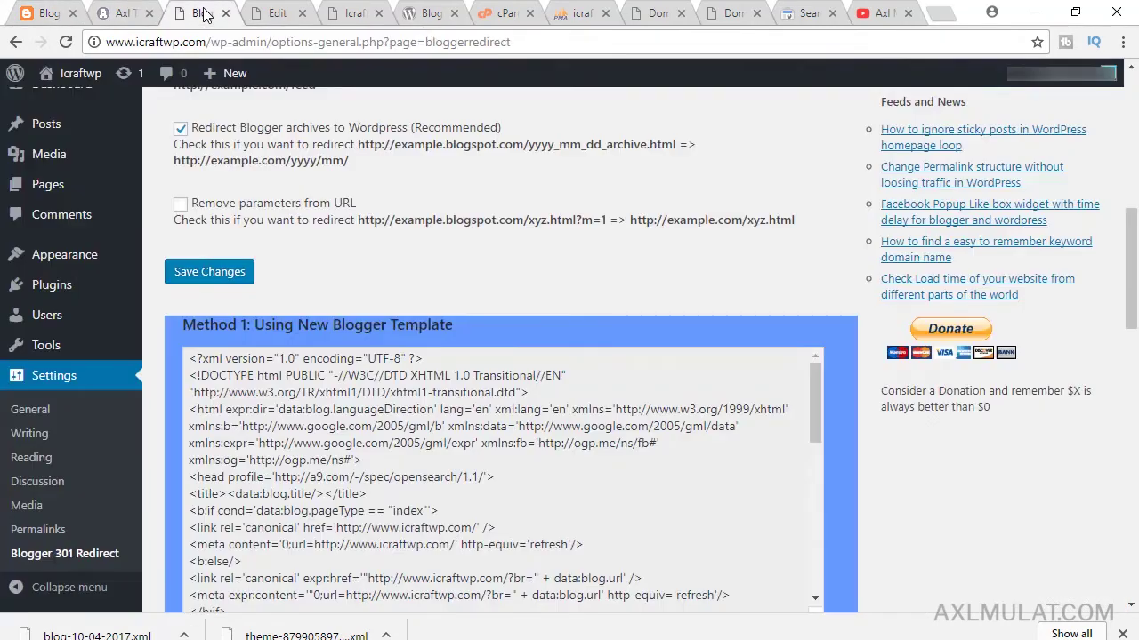
left_click_drag(1131, 290, 1132, 231)
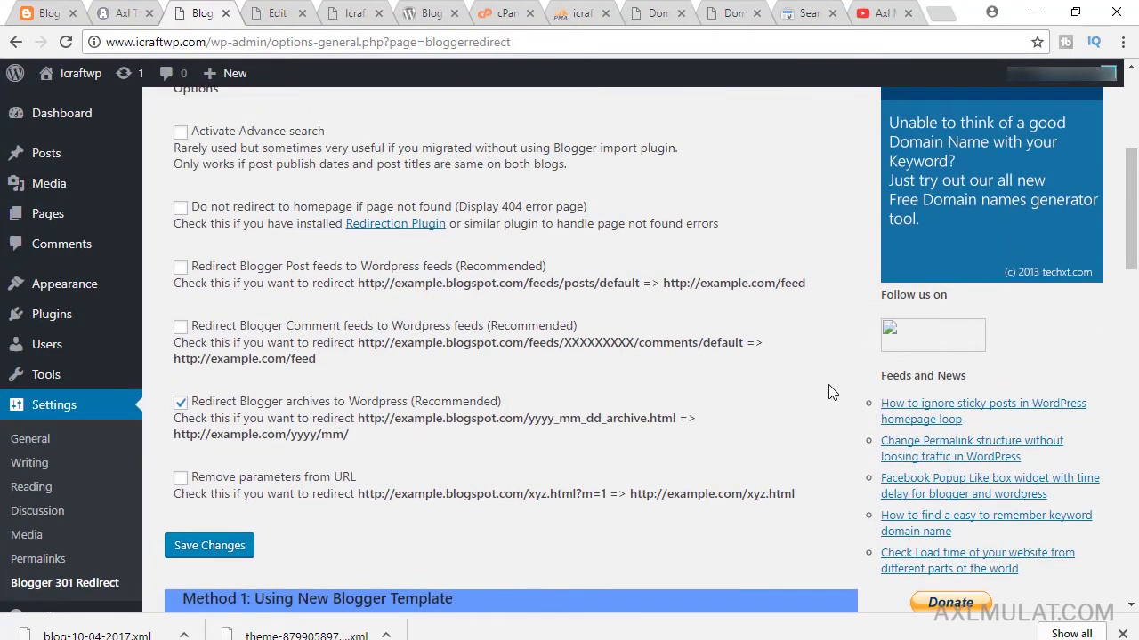
scroll(1131, 205, "up", 3)
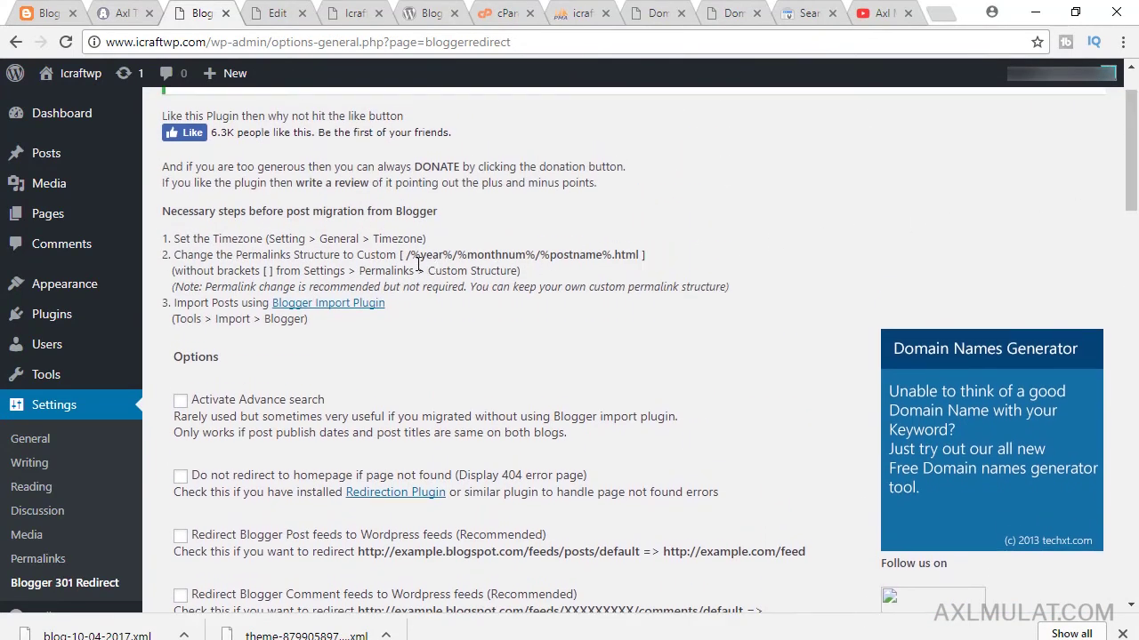
left_click_drag(406, 256, 645, 255)
key("ctrl+c")
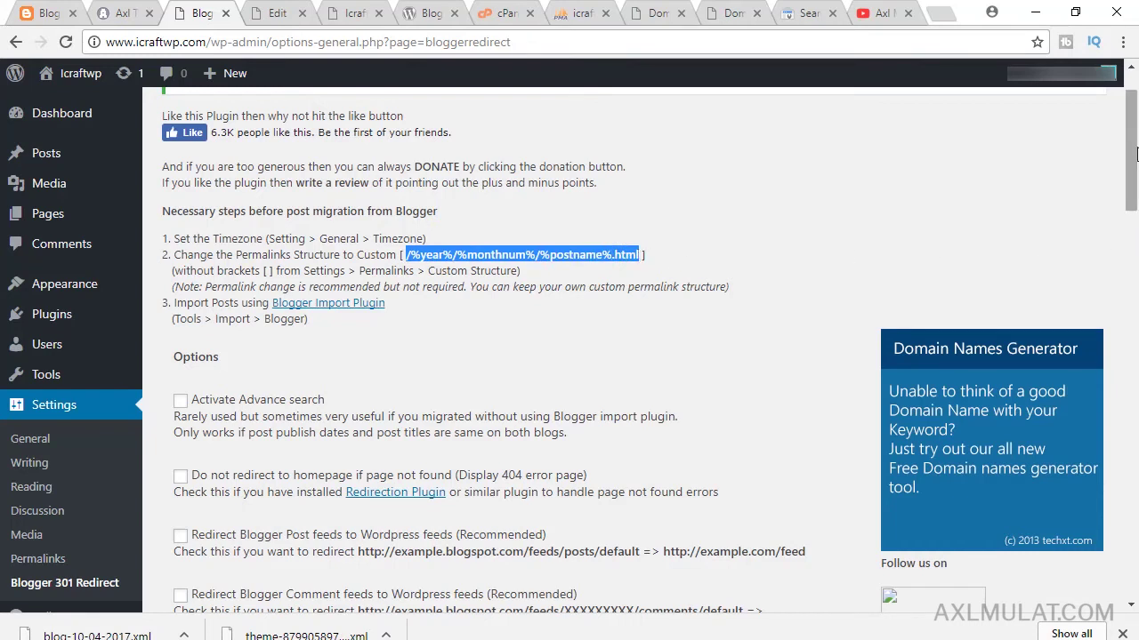
Step: Open the WordPress permalink settings and save them with the Plain structure
scroll(1136, 154, "down", 1)
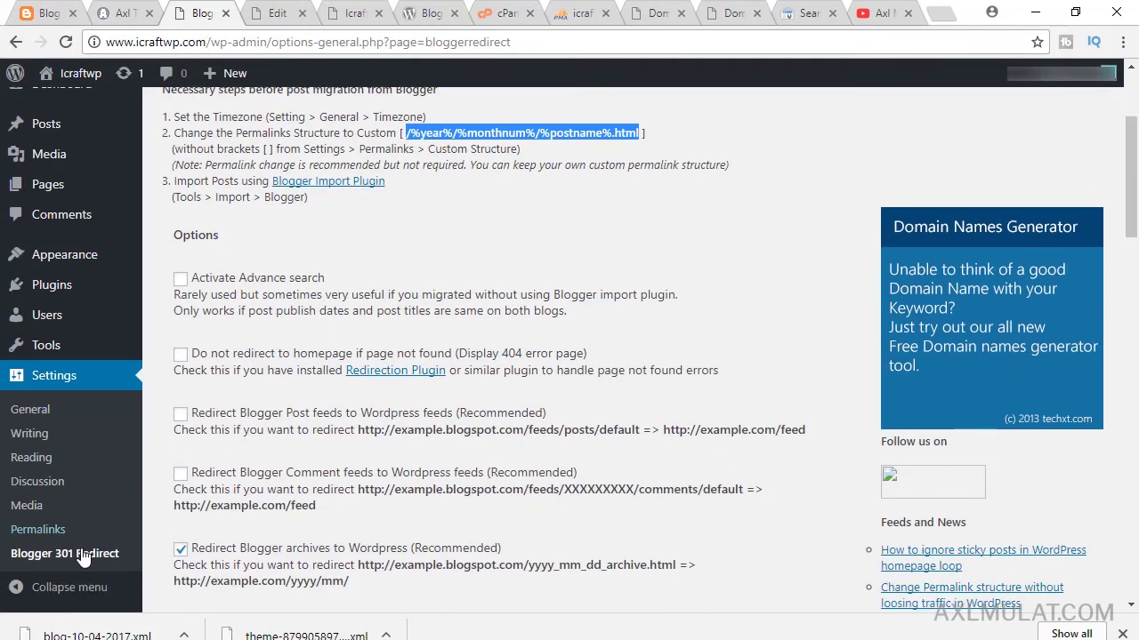
left_click(48, 532)
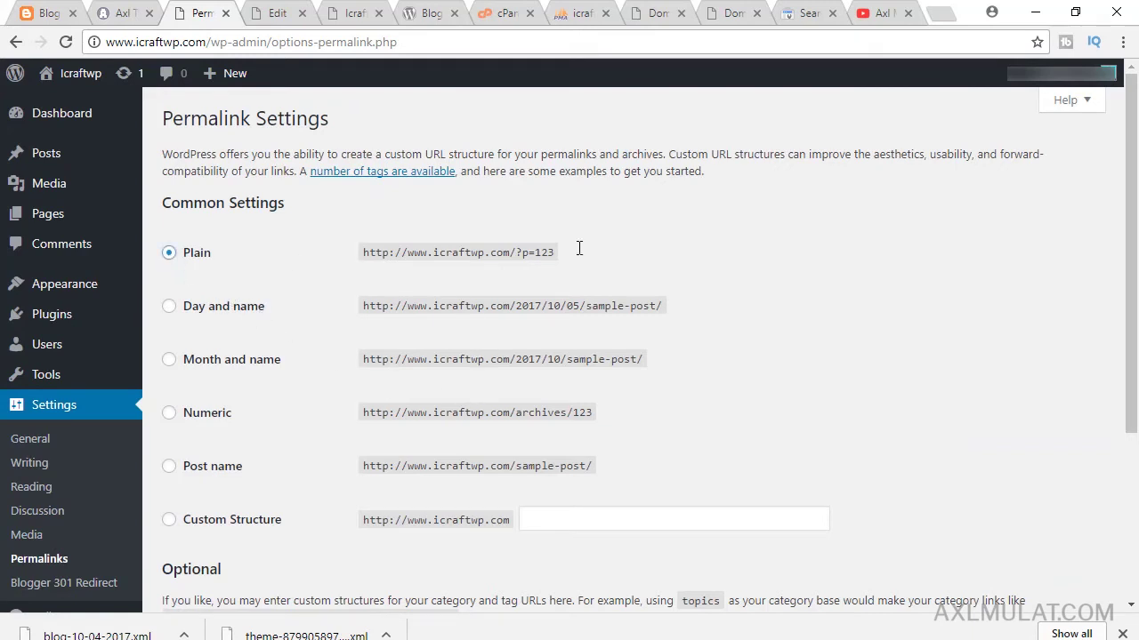
scroll(400, 383, "down", 3)
left_click(219, 511)
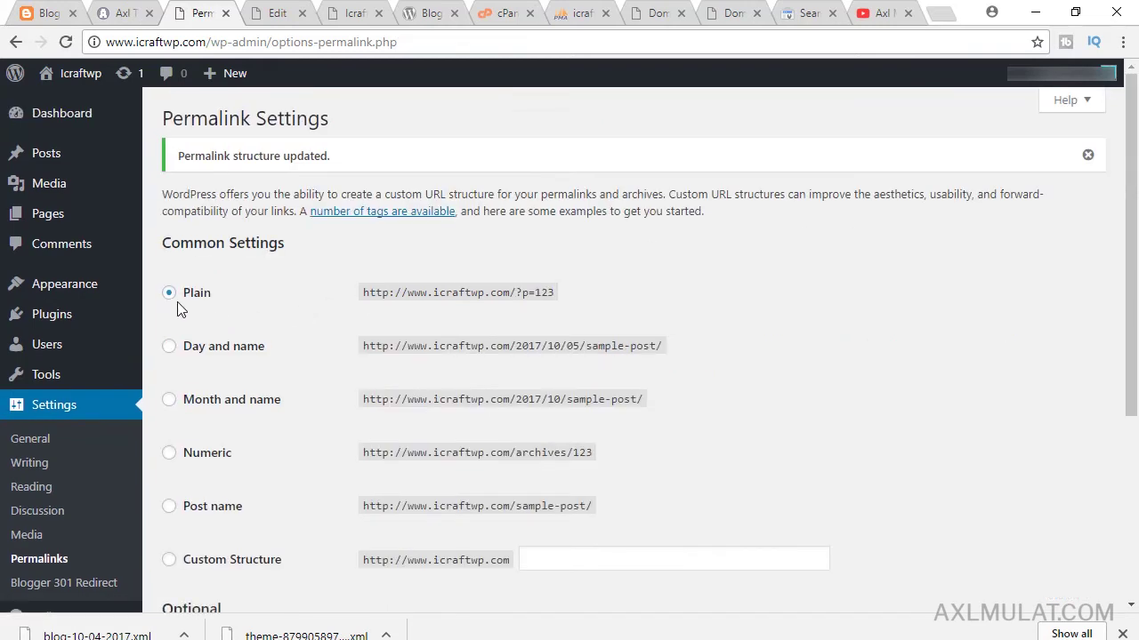
Step: Set the permalinks to the custom structure /%year%/%monthnum%/%postname%.html and save the changes
scroll(1131, 266, "down", 1)
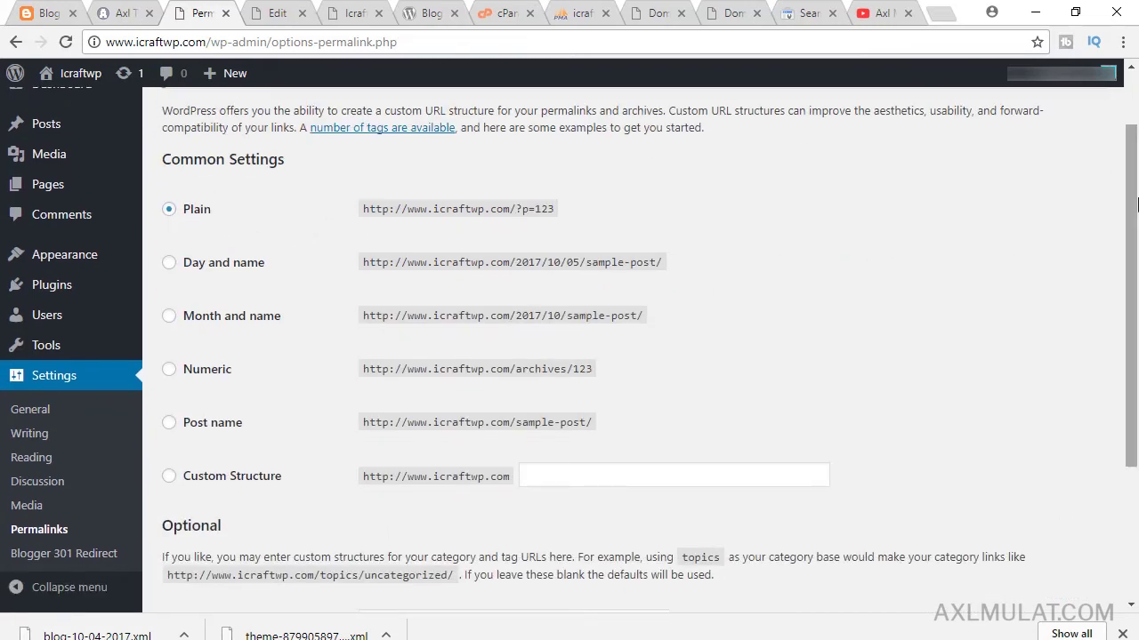
left_click(172, 480)
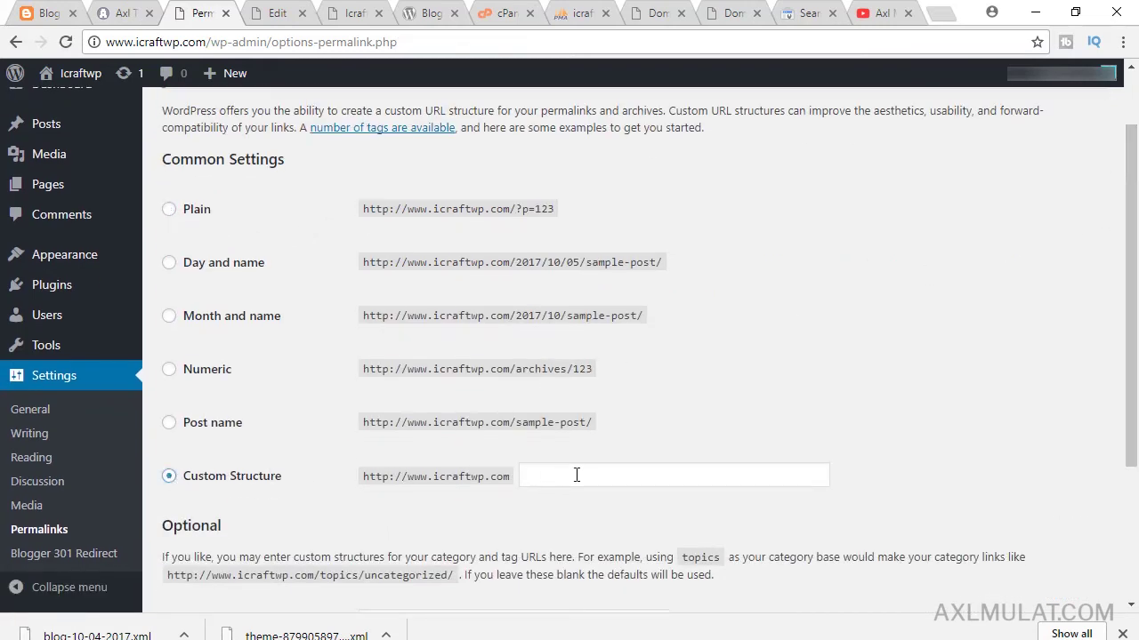
left_click(722, 476)
key("ctrl+v")
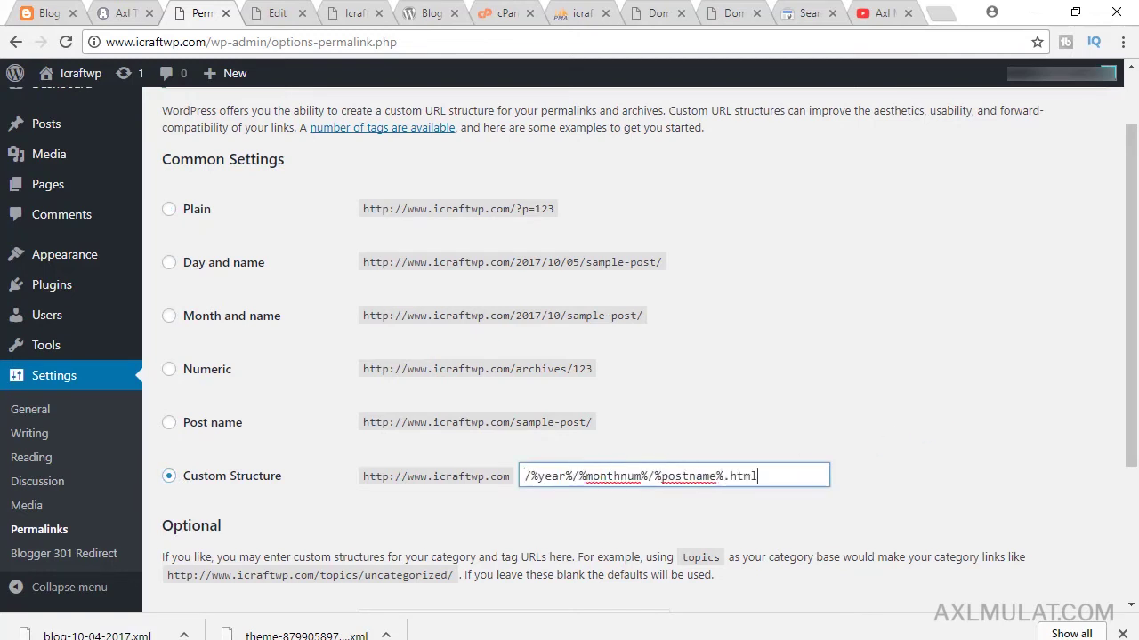
scroll(1135, 294, "down", 1)
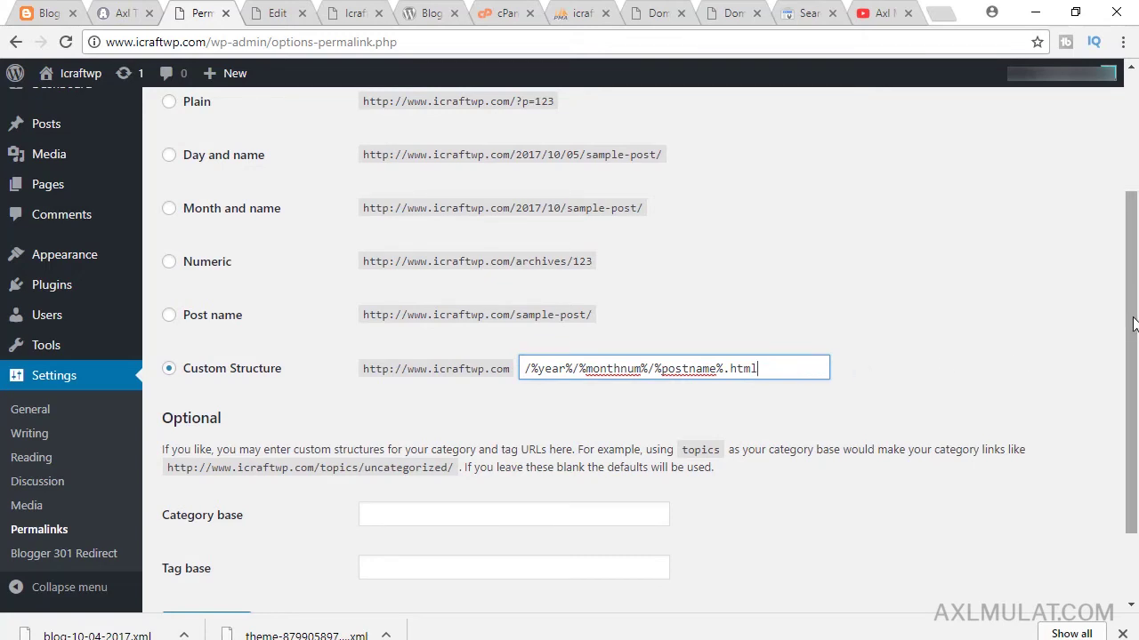
scroll(1129, 330, "down", 1)
left_click(222, 528)
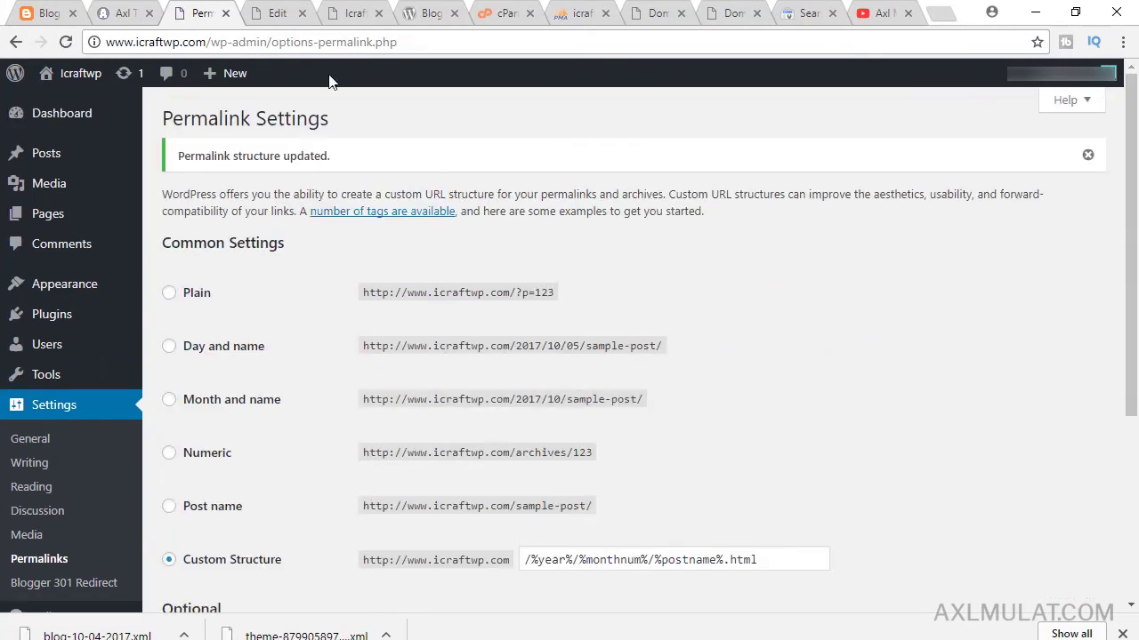
left_click(368, 11)
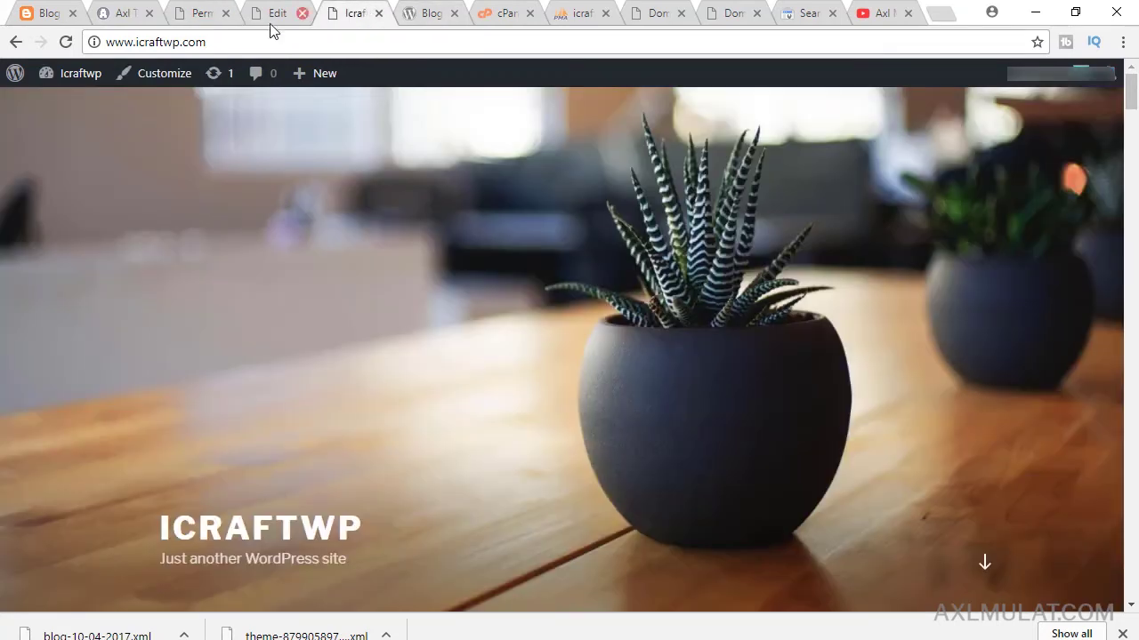
left_click(251, 536)
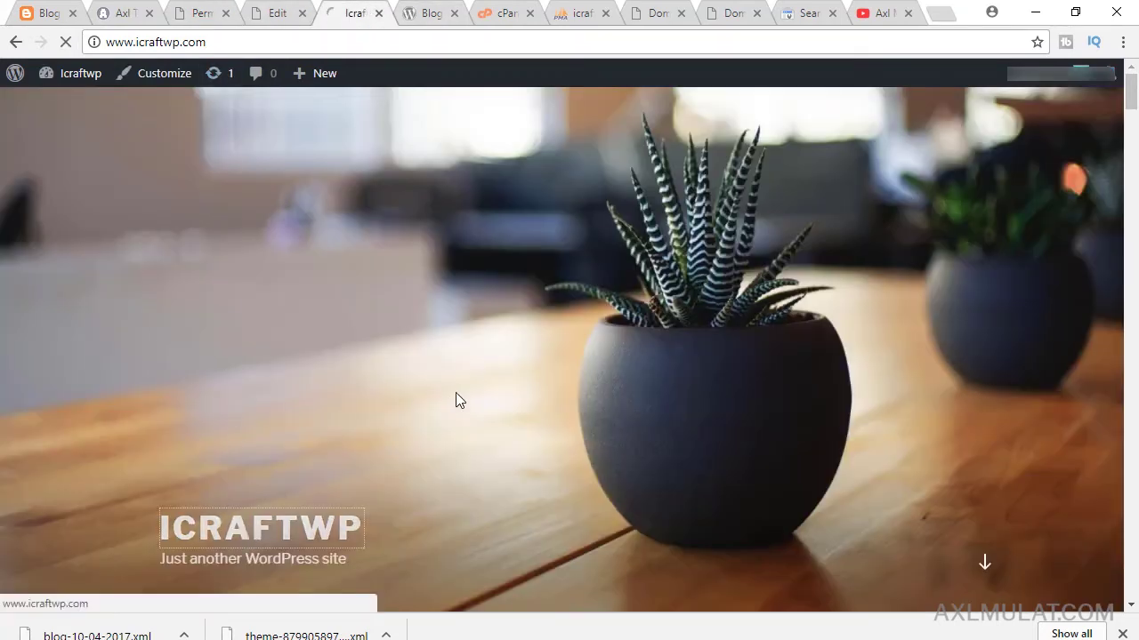
scroll(1132, 134, "down", 7)
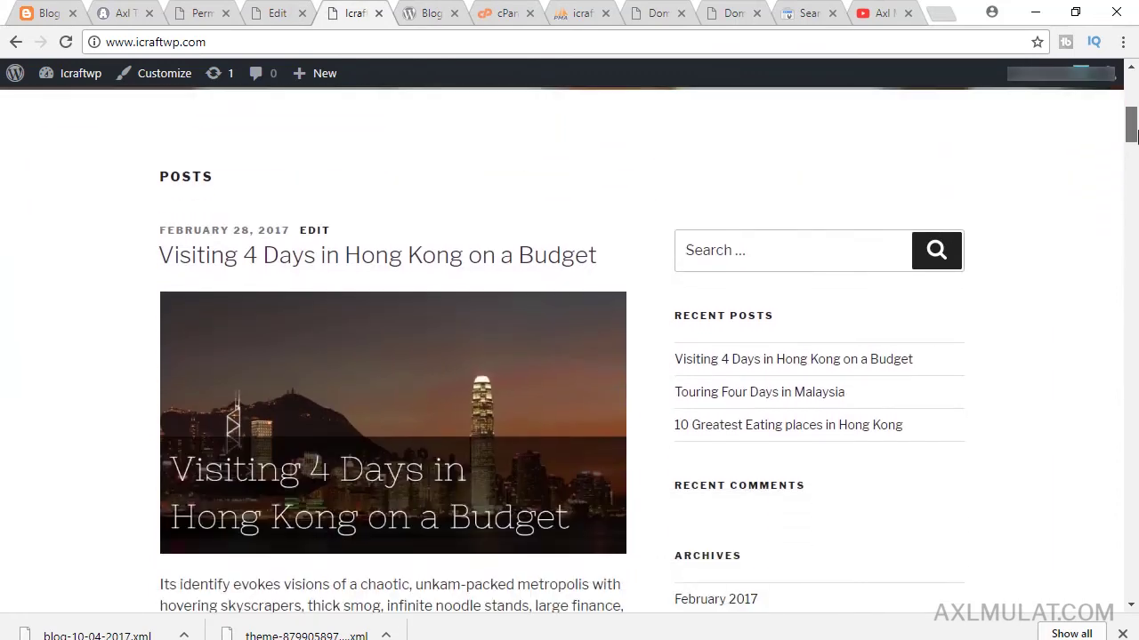
left_click(393, 257)
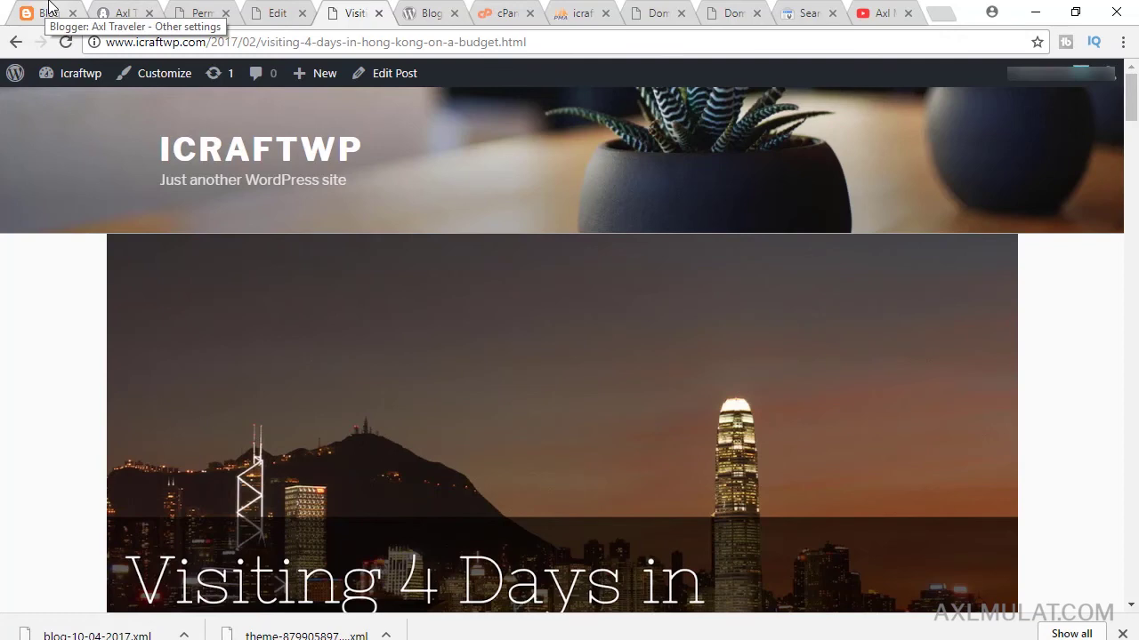
Step: Reload axltraveler.blogspot.com to test the redirect from the old Blogger blog
left_click(121, 13)
left_click(270, 44)
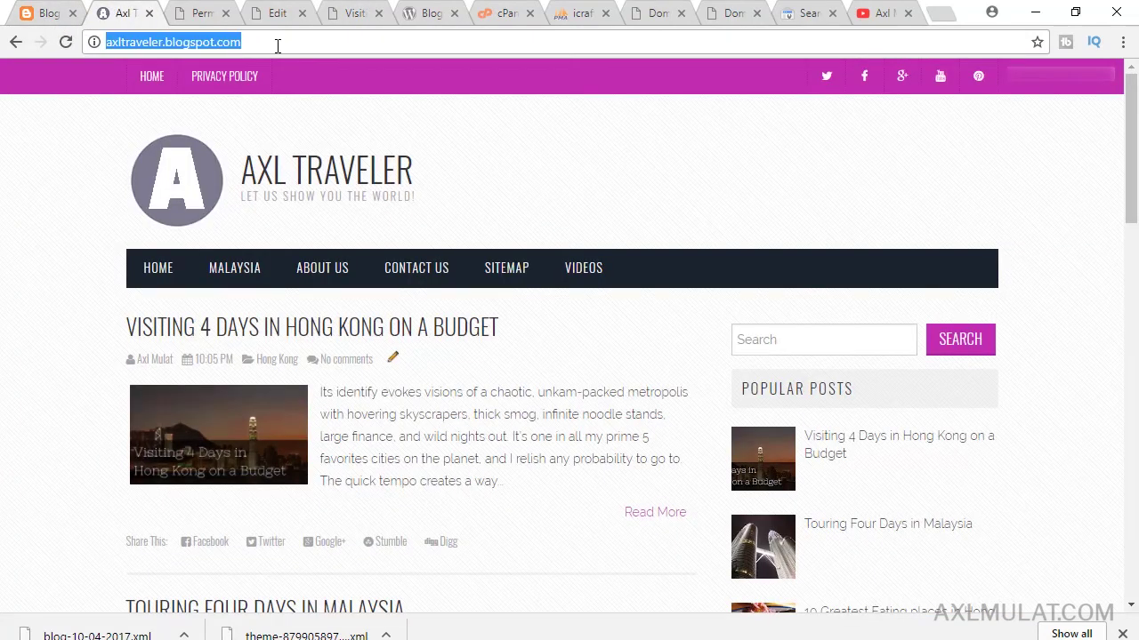
key("Return")
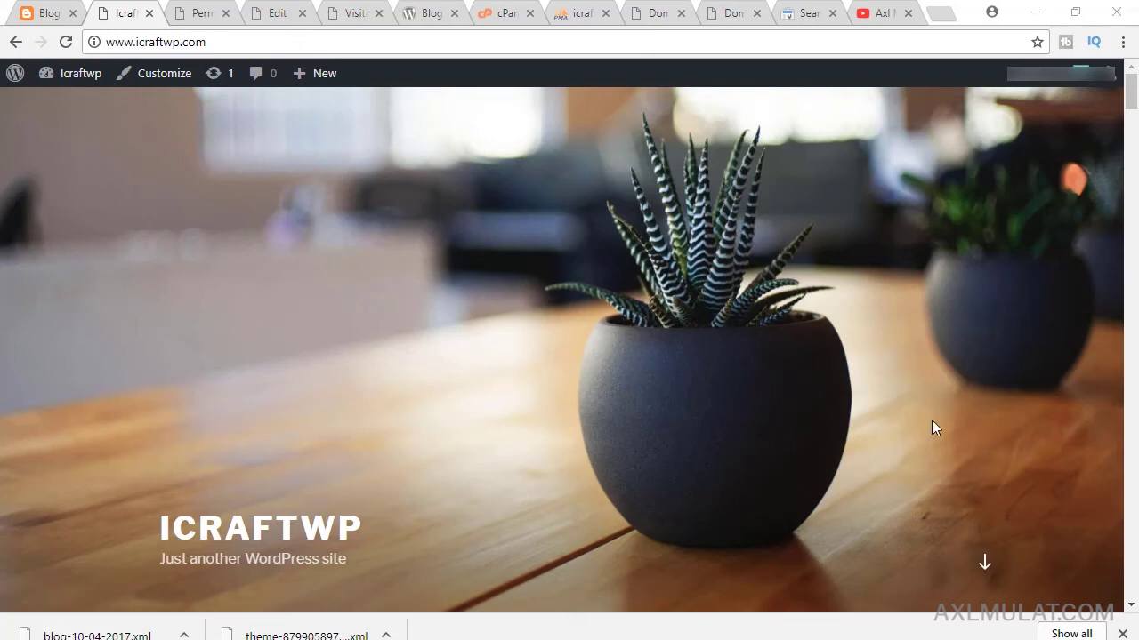
Step: Switch to Google Search Console and review the list of website properties
left_click(810, 13)
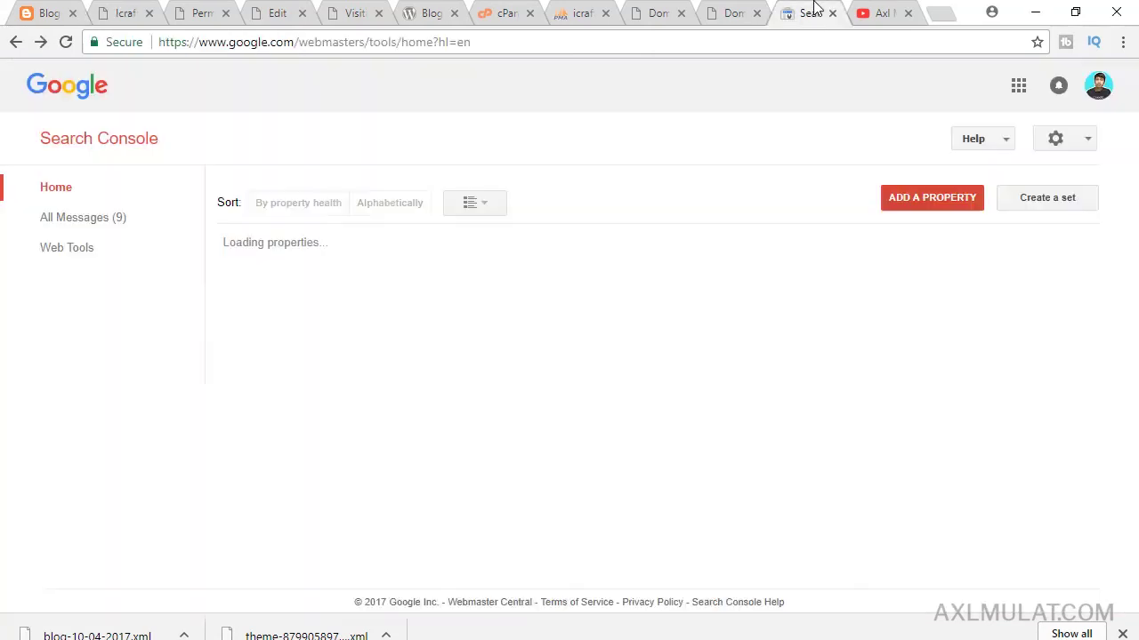
left_click_drag(1135, 114, 1135, 222)
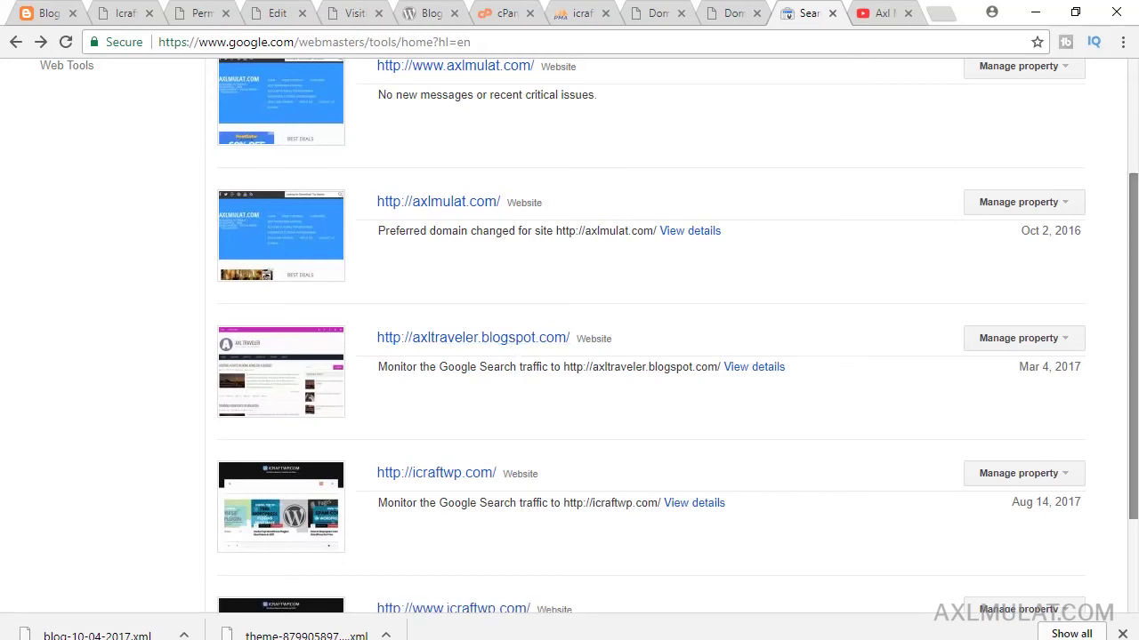
scroll(588, 335, "up", 1)
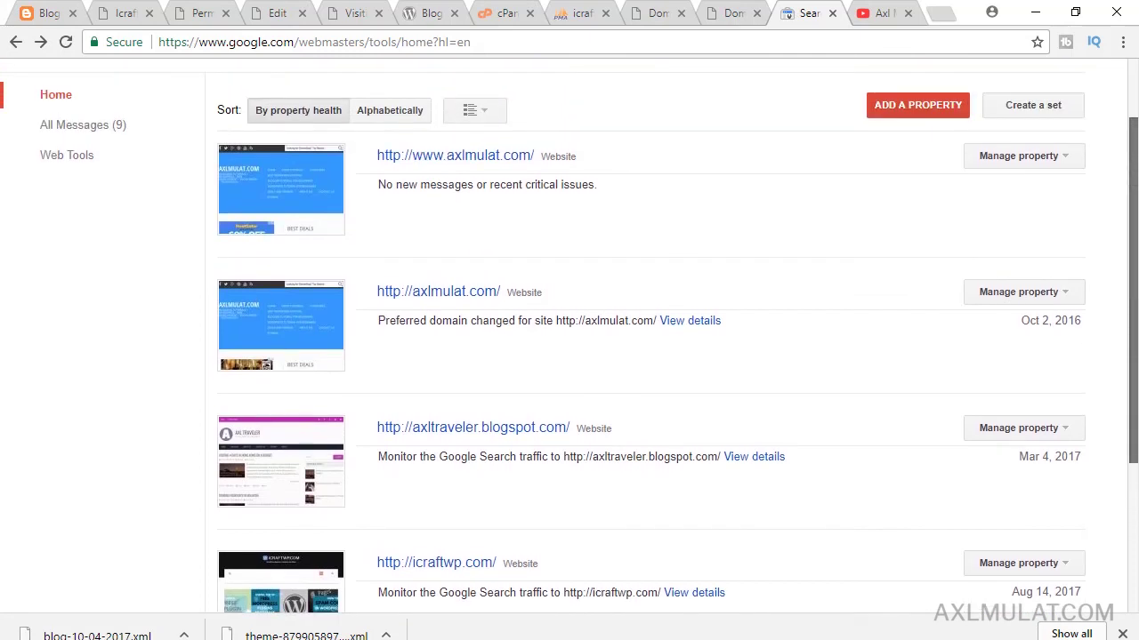
left_click(893, 120)
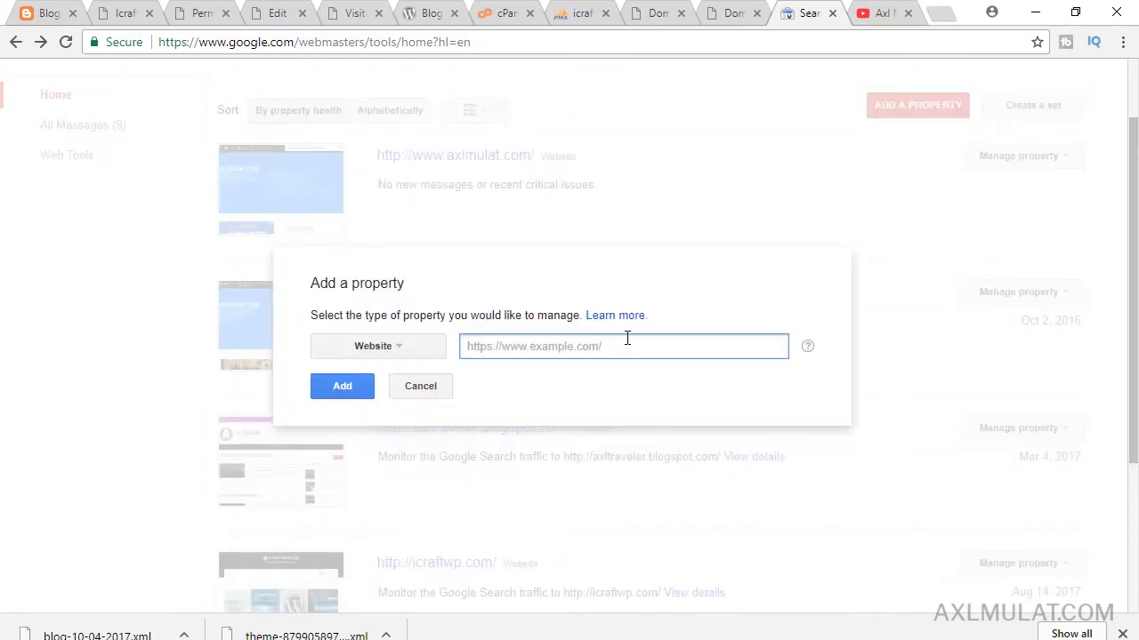
type("http://www.icraftwp.com/")
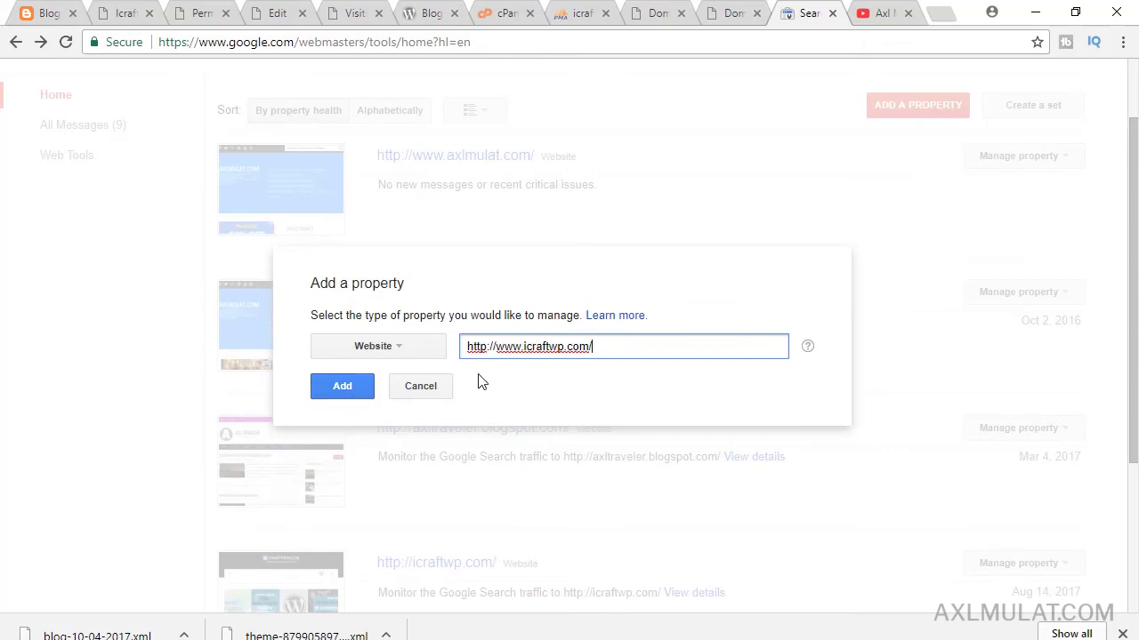
double_click(503, 346)
key("BackSpace")
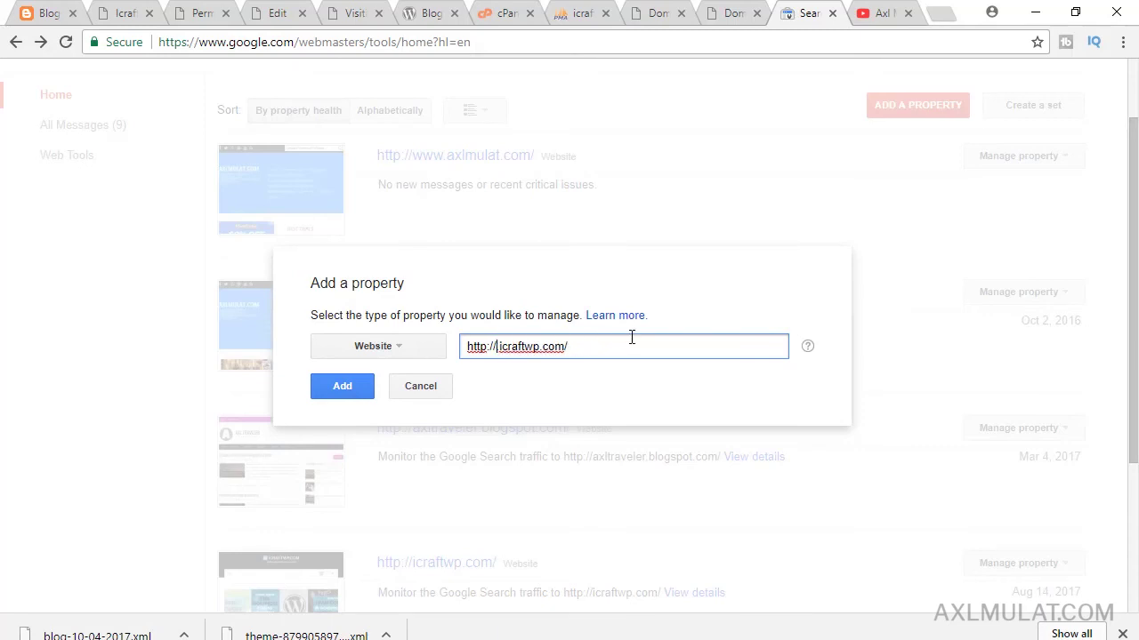
key("BackSpace")
left_click(429, 389)
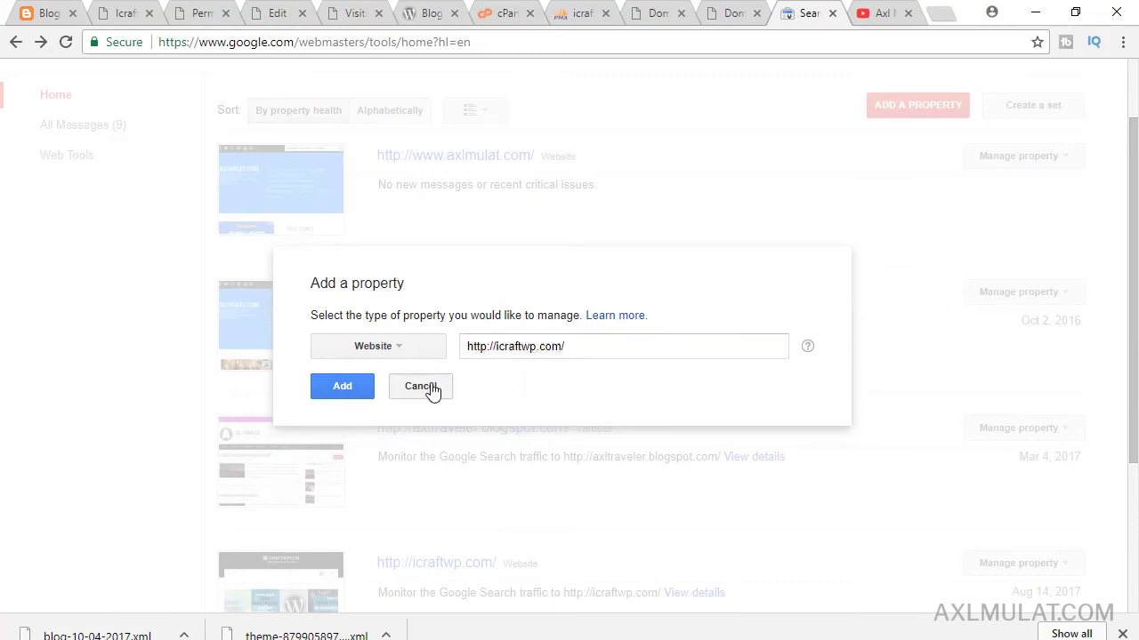
scroll(1074, 420, "down", 3)
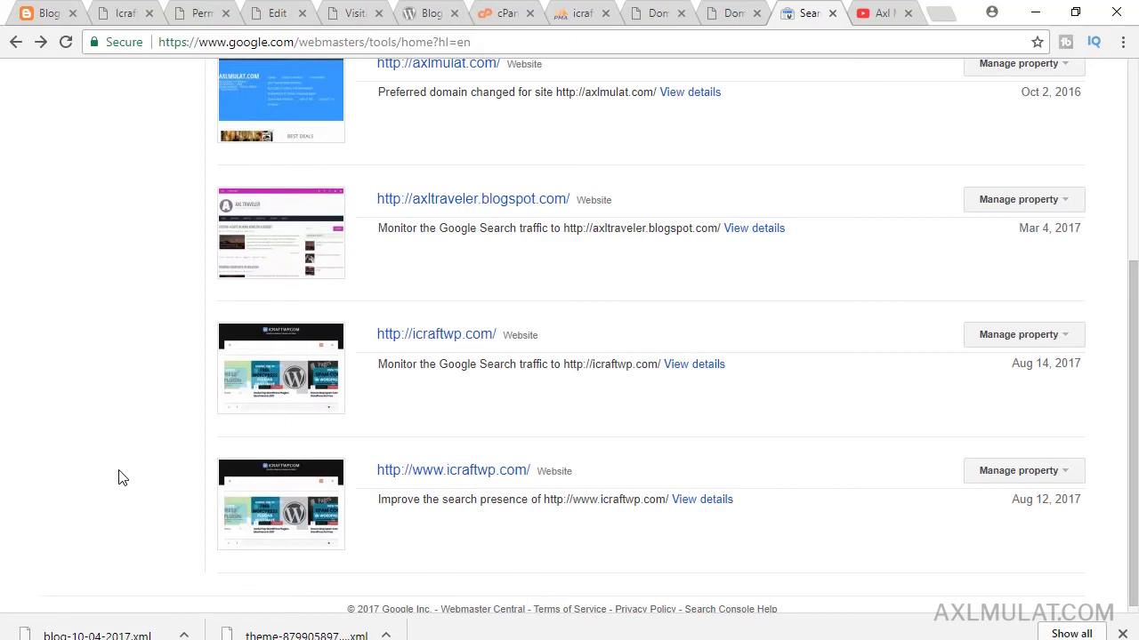
left_click(438, 337)
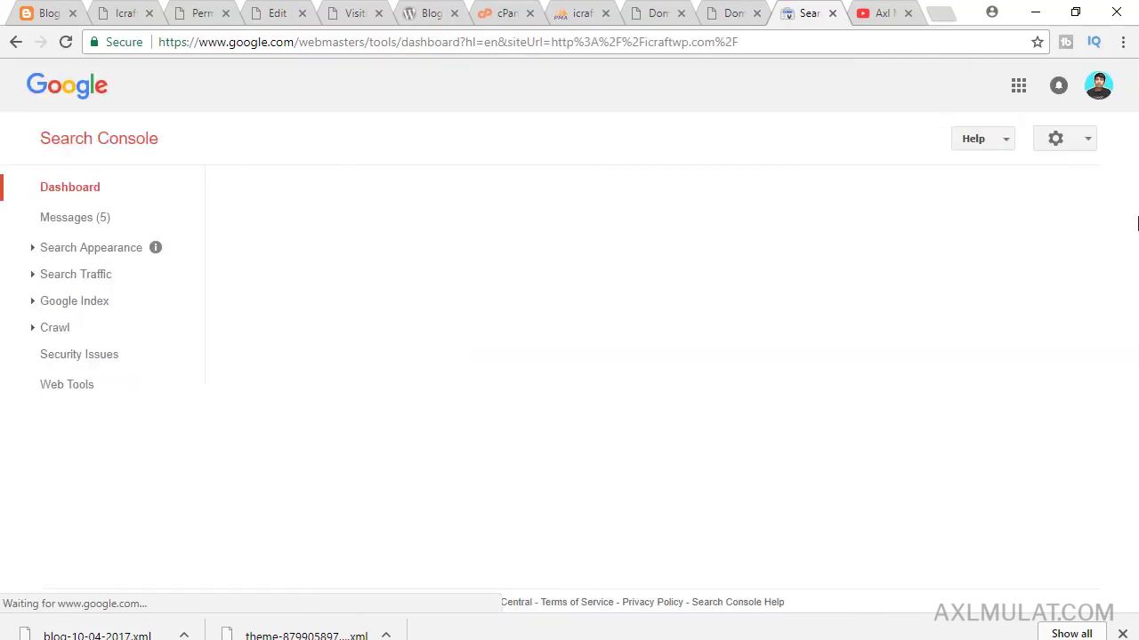
scroll(1135, 184, "down", 3)
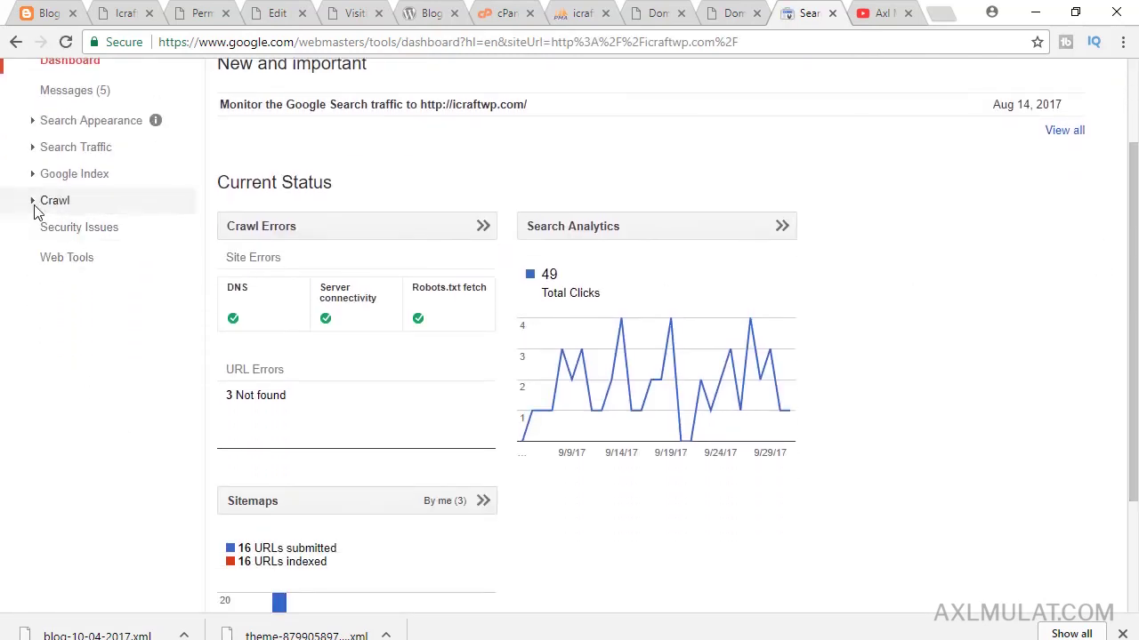
left_click(38, 204)
left_click(78, 307)
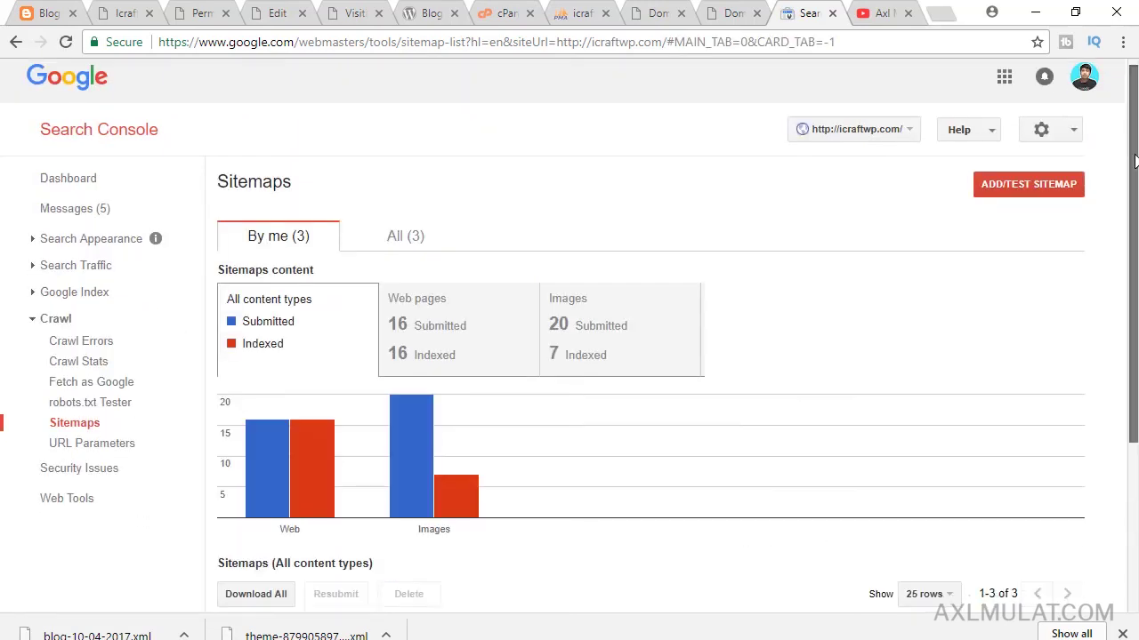
scroll(1133, 276, "down", 2)
scroll(1133, 276, "down", 1)
left_click(228, 384)
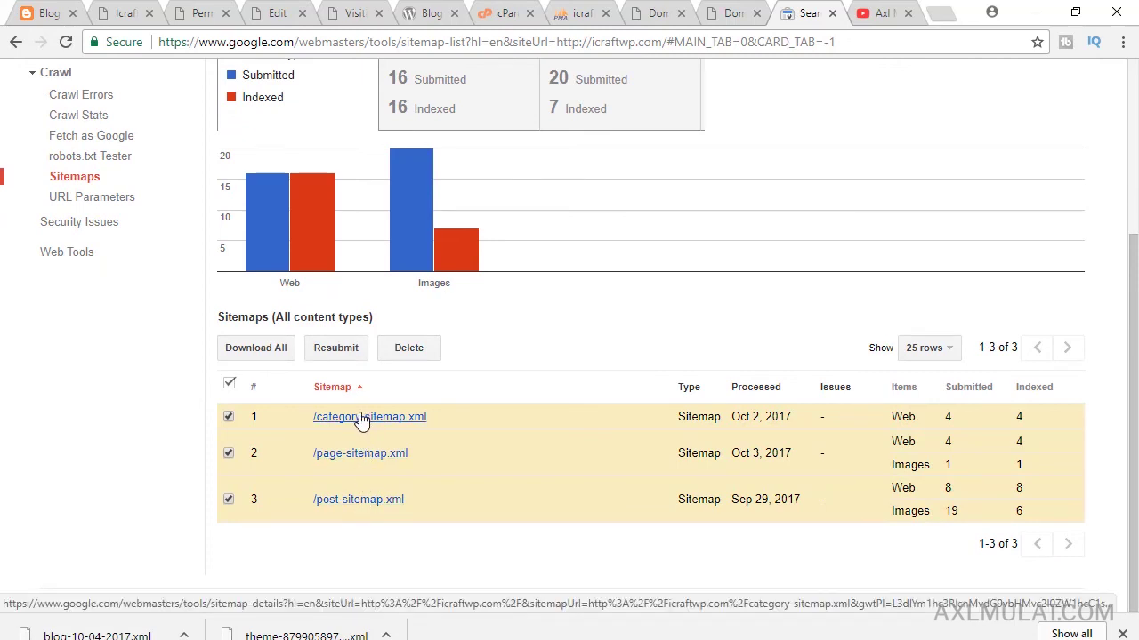
left_click_drag(1135, 410, 1136, 260)
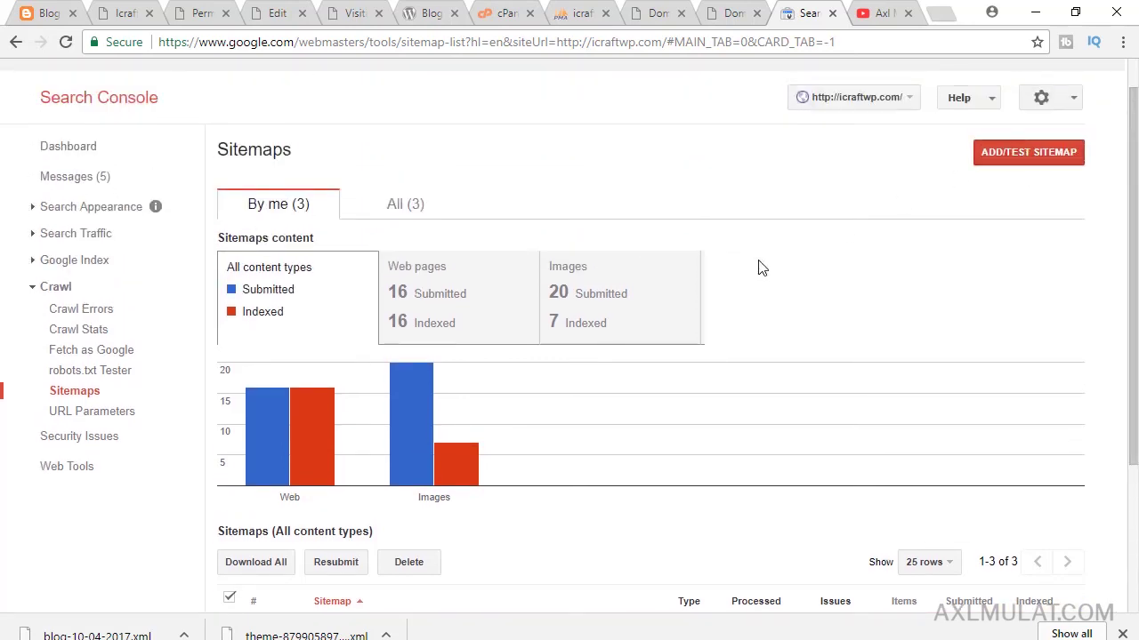
left_click(89, 371)
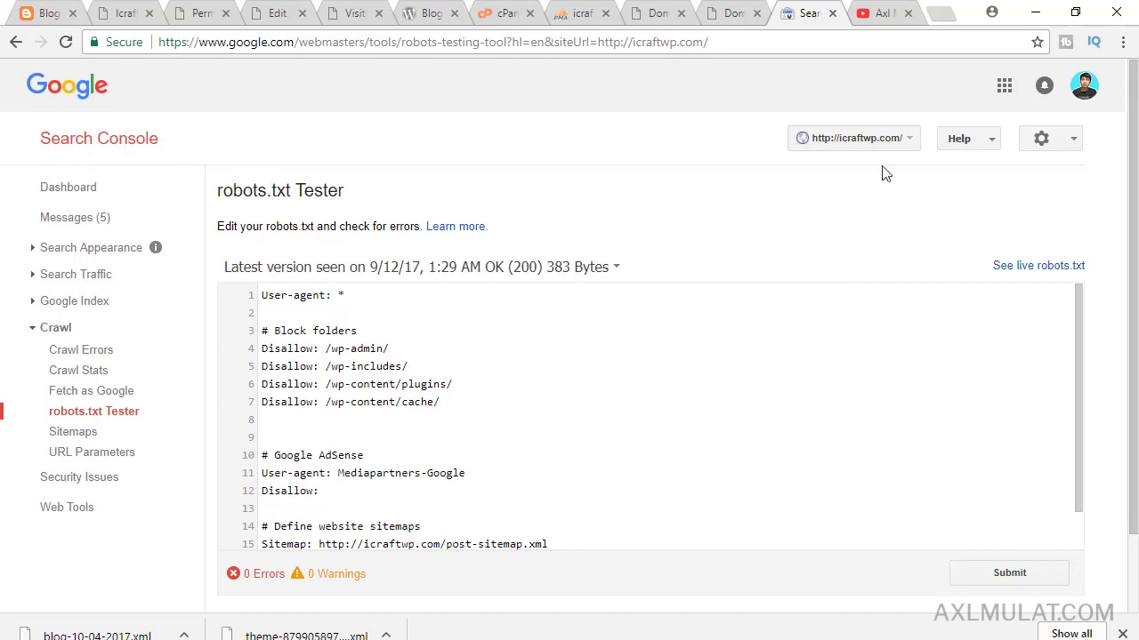
Step: Switch to the YouTube channel page and browse its WordPress tutorial and WordPress Plugins Series videos
left_click(883, 11)
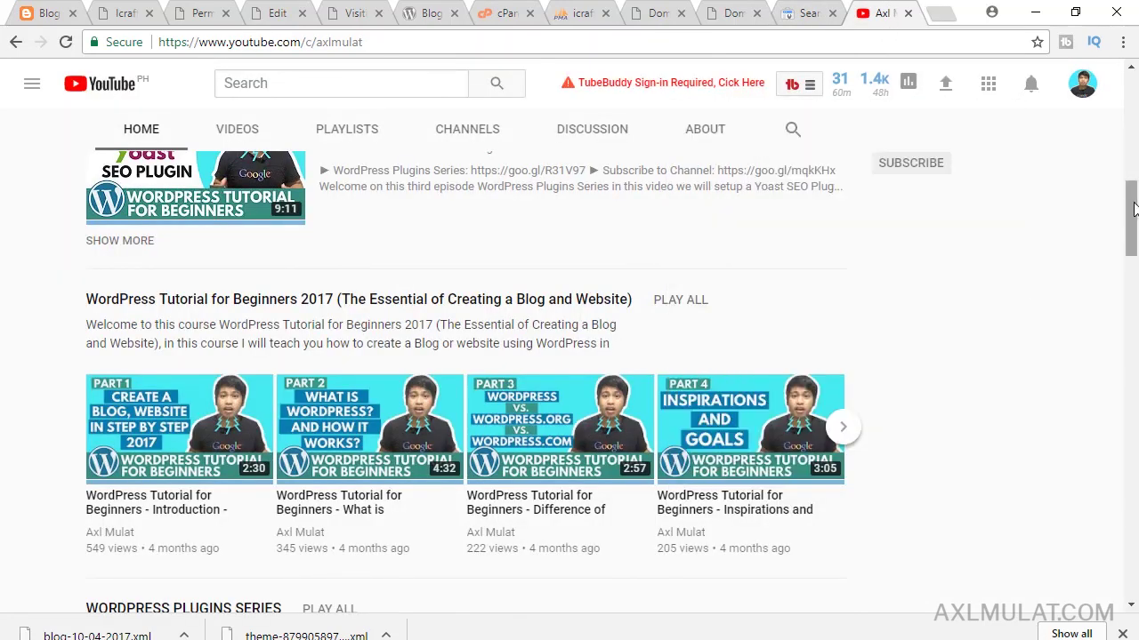
left_click_drag(1132, 209, 1126, 332)
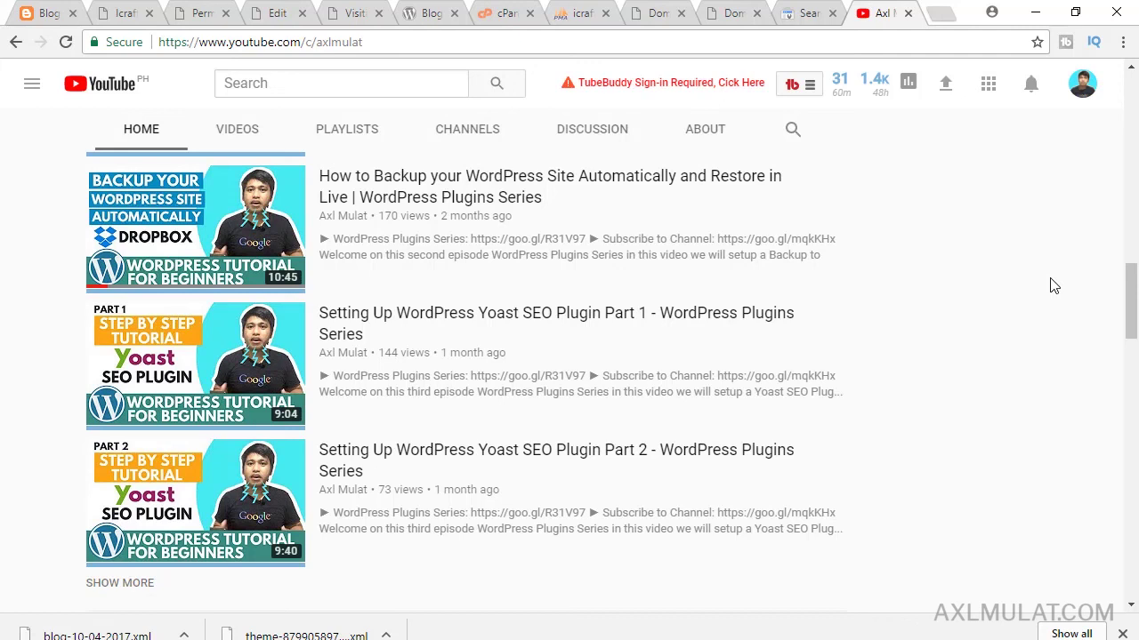
scroll(788, 289, "down", 1)
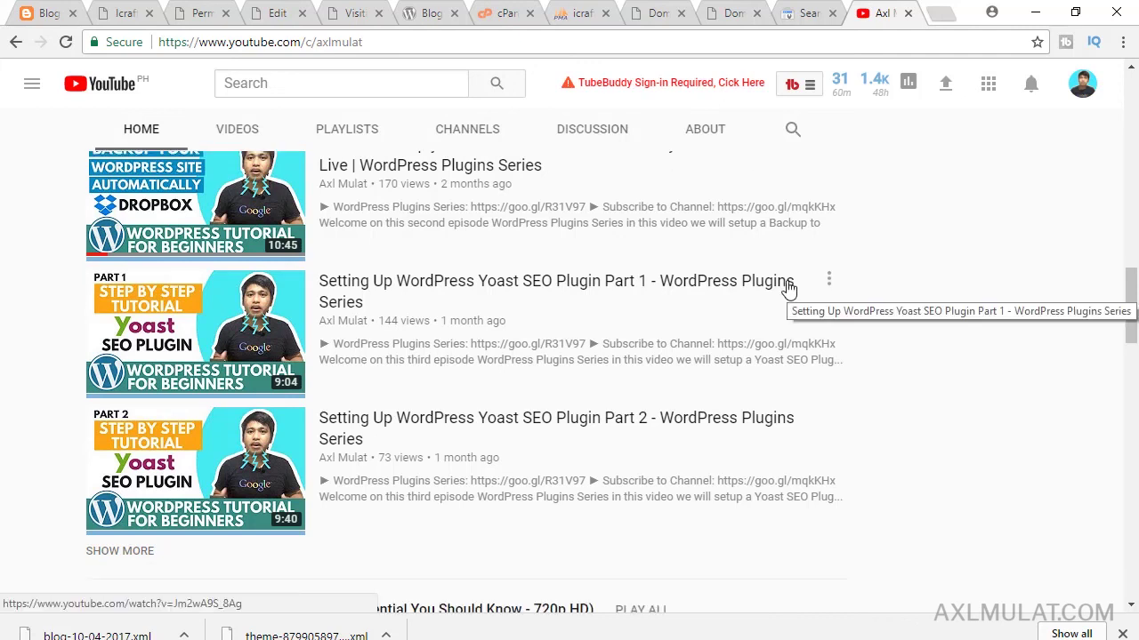